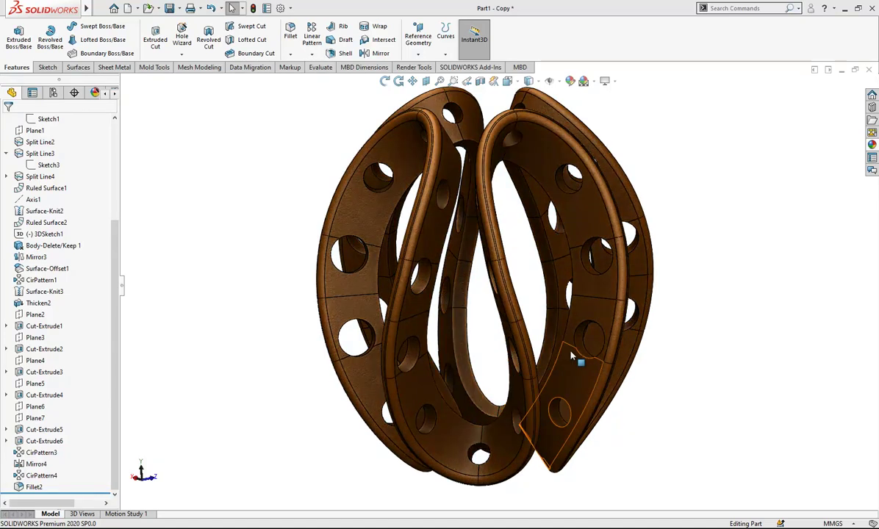
# Create a new part document and start a sketch on the Front Plane
pyautogui.scroll(3, 571, 356)
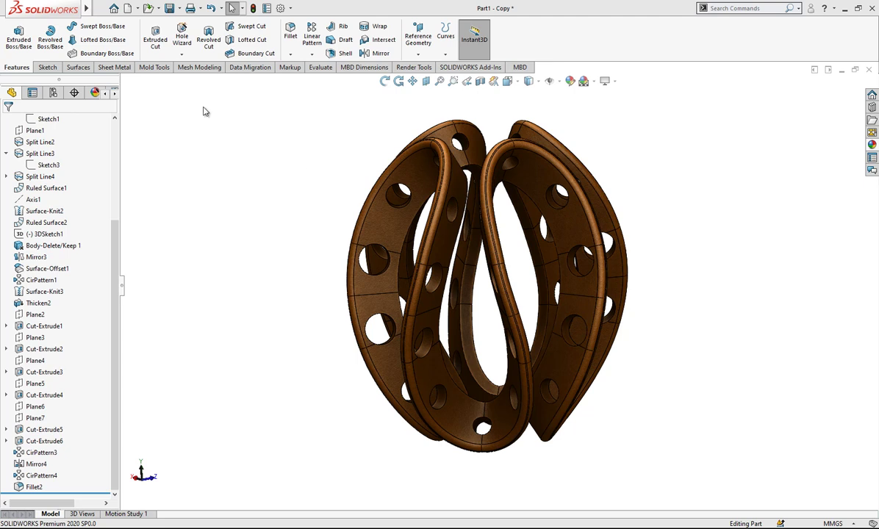
pyautogui.click(128, 9)
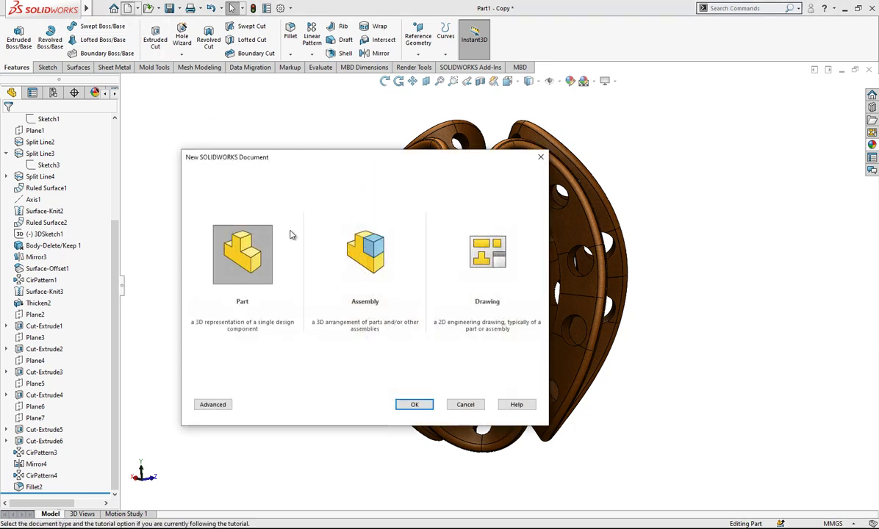
pyautogui.click(414, 405)
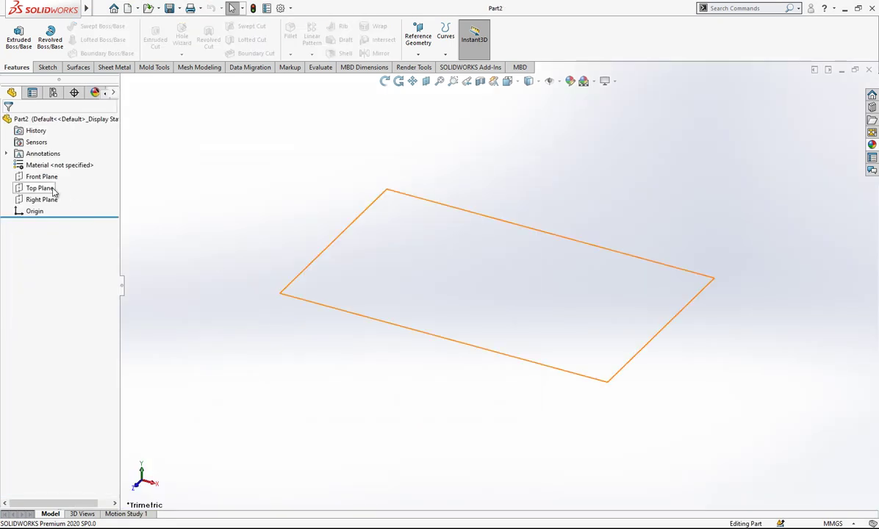
pyautogui.click(46, 178)
pyautogui.click(56, 162)
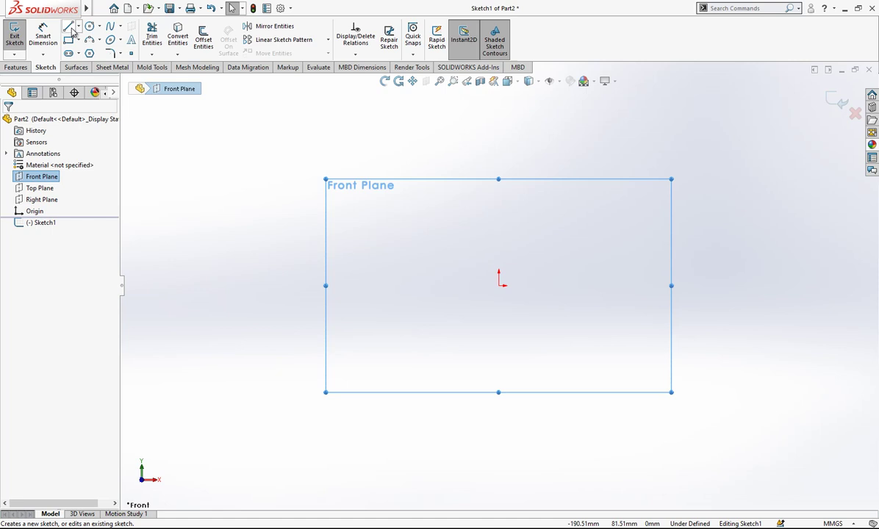
# Sketch a vertical line about 105 mm long just beside the origin, extending above and below it
pyautogui.click(69, 28)
pyautogui.click(514, 261)
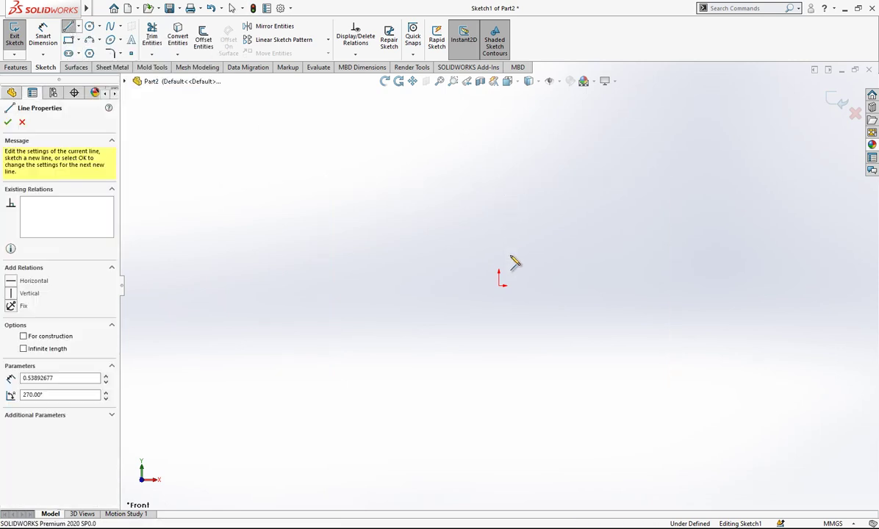
pyautogui.click(506, 398)
pyautogui.press('Escape')
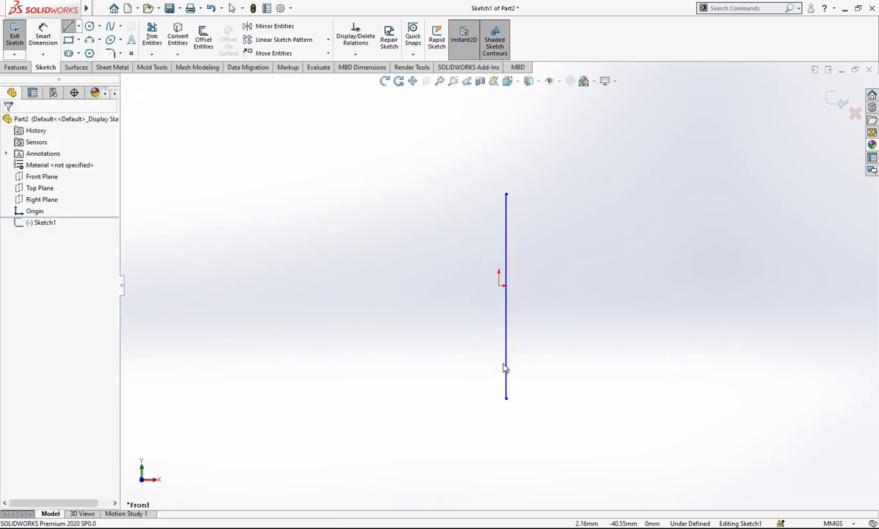
pyautogui.press('Escape')
# Centre the vertical line on the origin with a Midpoint relation and convert it to construction geometry
pyautogui.click(506, 297)
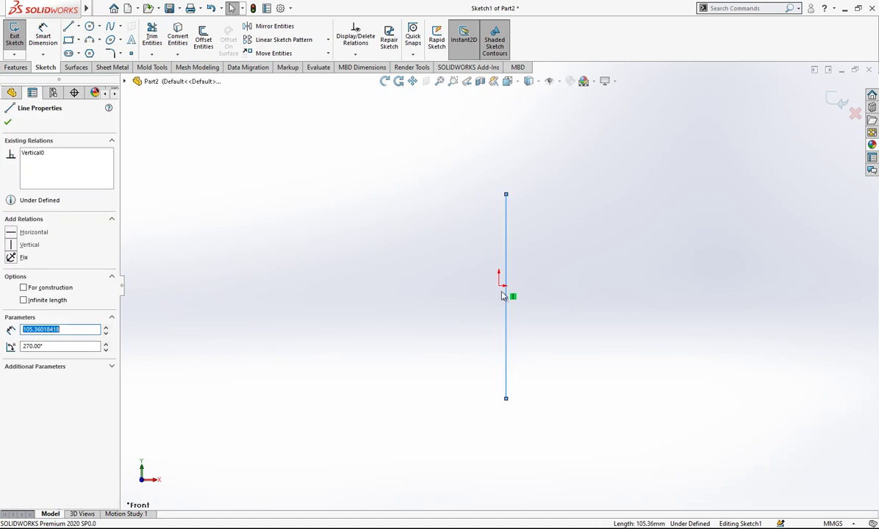
pyautogui.keyDown('ctrl'); pyautogui.click(499, 286); pyautogui.keyUp('ctrl')
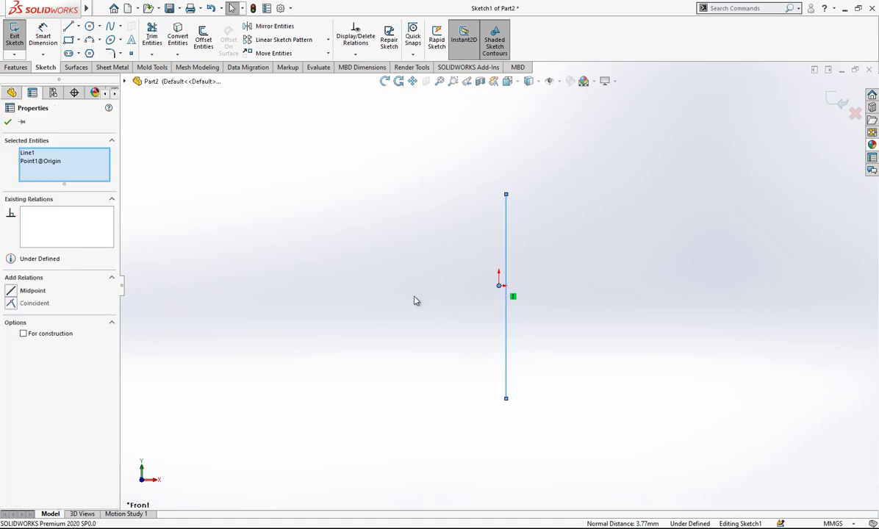
pyautogui.click(24, 291)
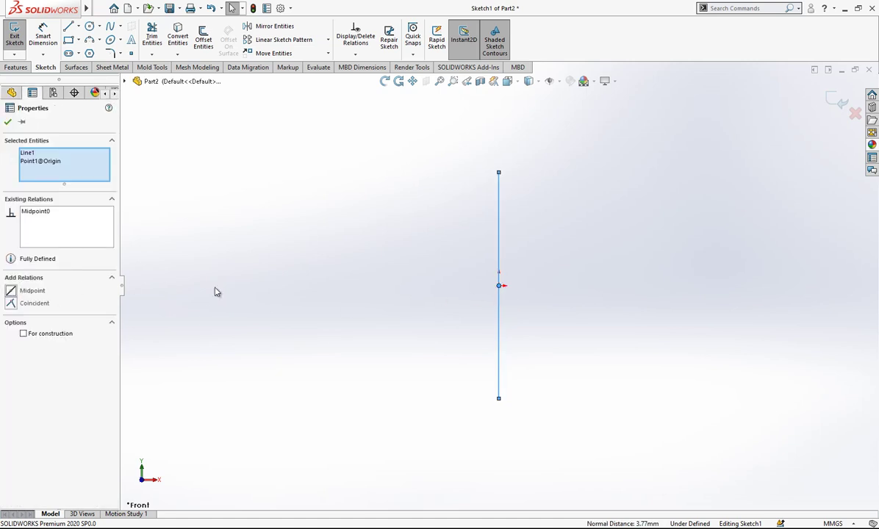
pyautogui.click(392, 280)
pyautogui.click(499, 237)
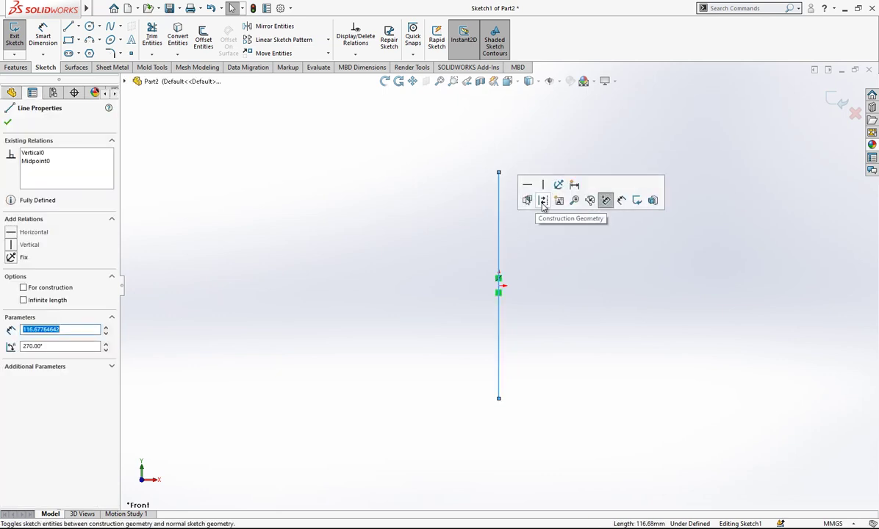
pyautogui.click(186, 128)
# Dimension the vertical centerline's length at 50 mm
pyautogui.click(43, 31)
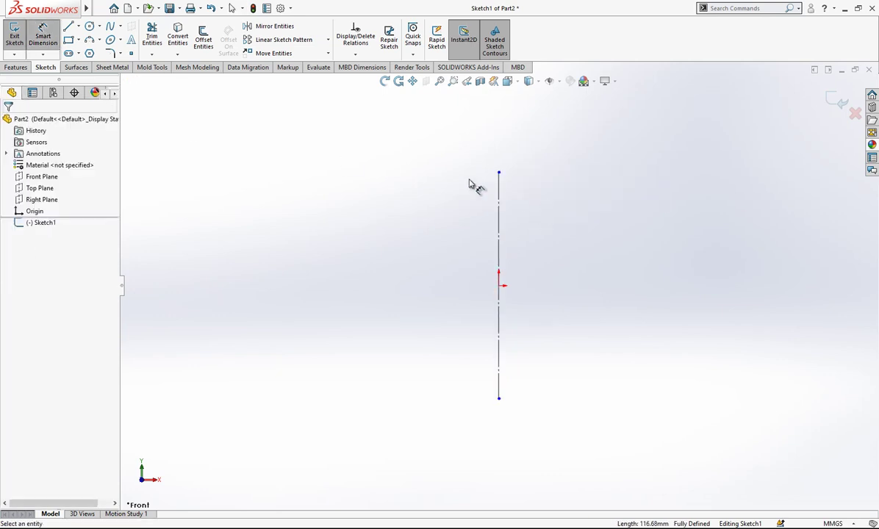
pyautogui.press('Escape')
pyautogui.moveTo(500, 174); pyautogui.dragTo(518, 294)
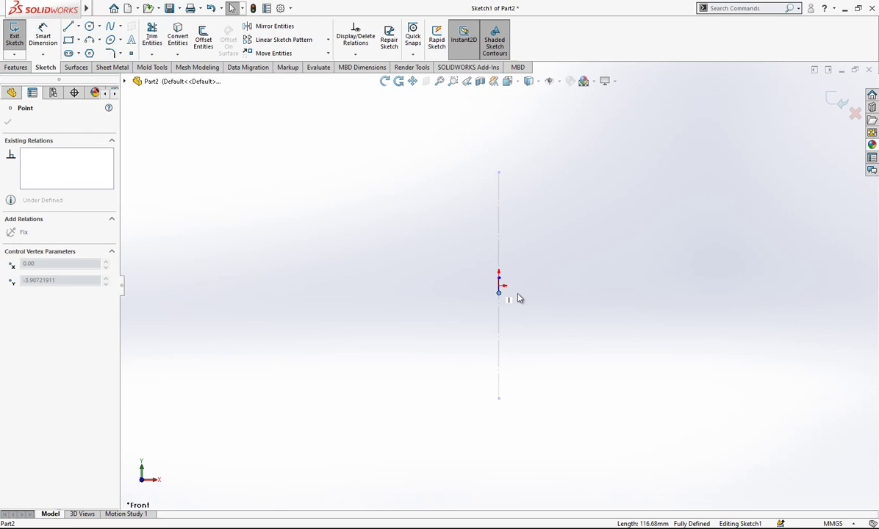
pyautogui.moveTo(500, 169); pyautogui.dragTo(499, 175)
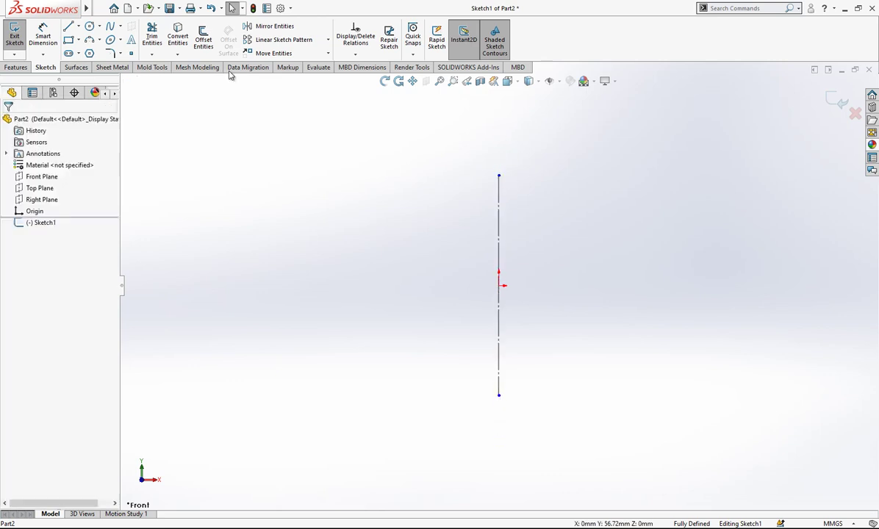
pyautogui.click(52, 43)
pyautogui.click(498, 252)
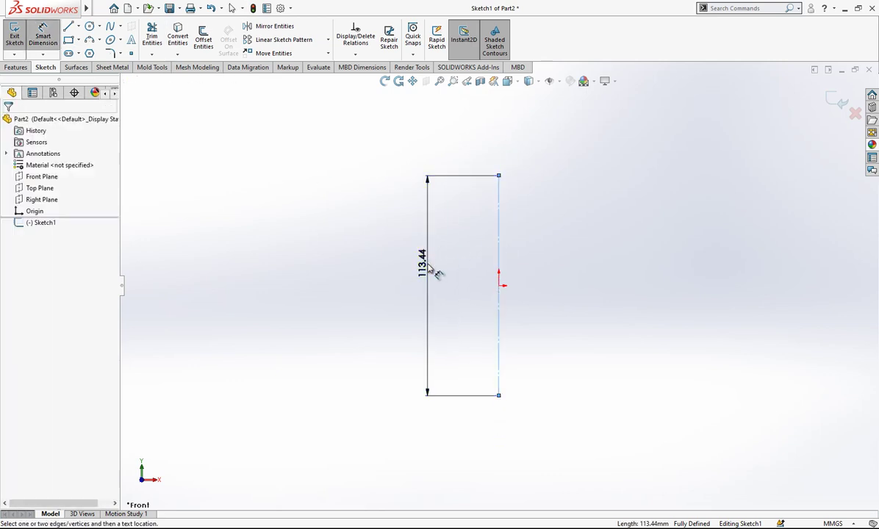
pyautogui.click(437, 274)
pyautogui.write('50')
pyautogui.press('Return')
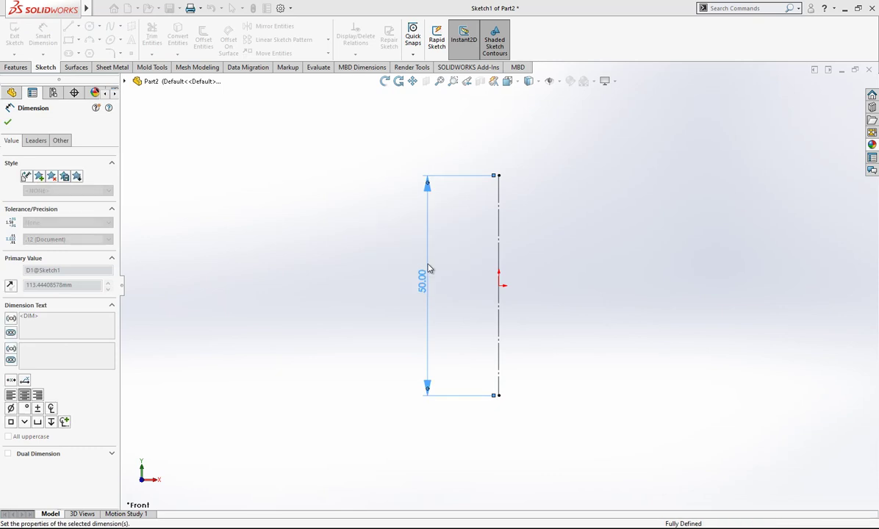
# Sketch a three-point arc to the right of the centerline, bulging outward, with its endpoints about 50 mm apart
pyautogui.click(89, 39)
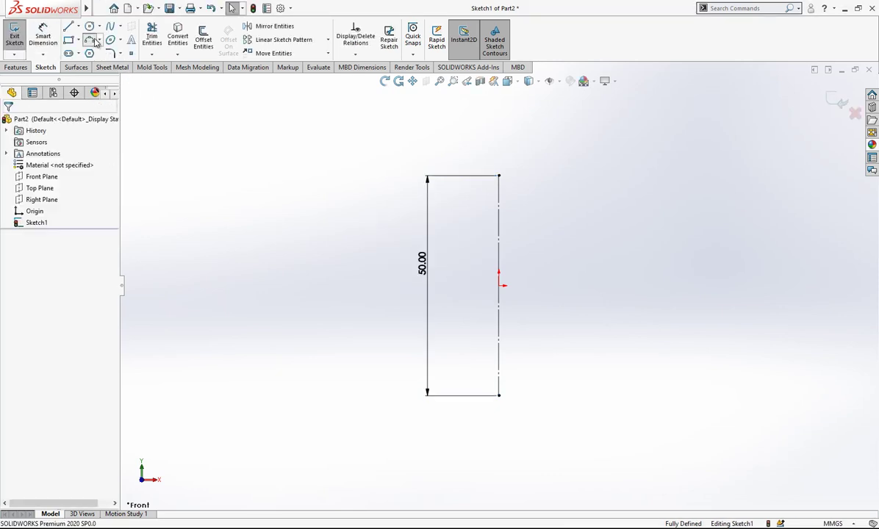
pyautogui.click(575, 175)
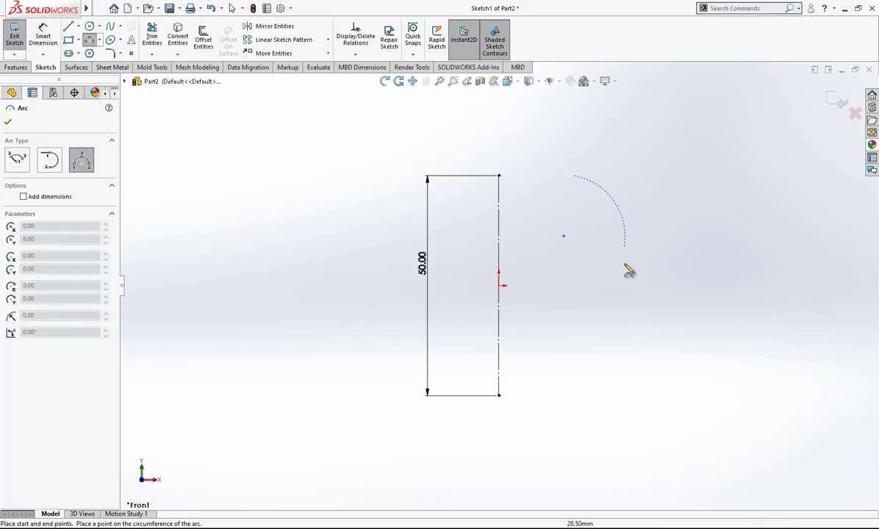
pyautogui.click(569, 397)
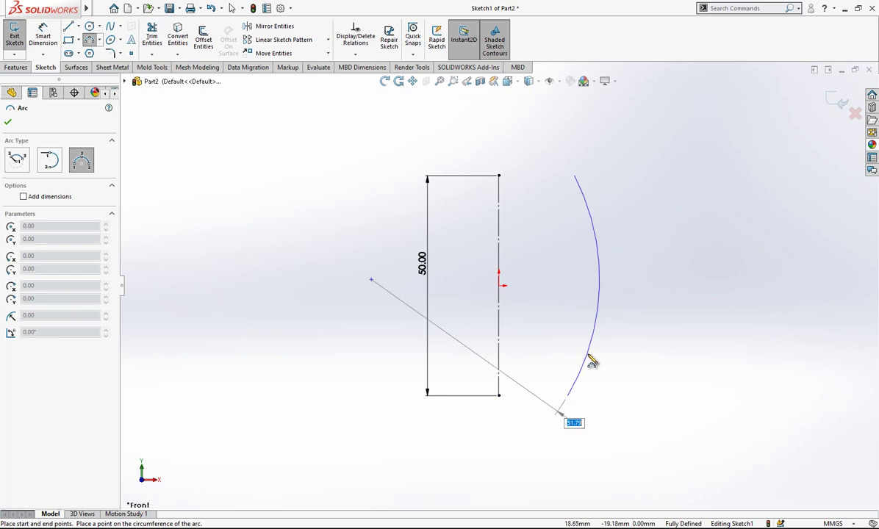
pyautogui.click(603, 344)
pyautogui.press('Escape')
# Align the arc's two endpoints with a Vertical relation
pyautogui.click(575, 177)
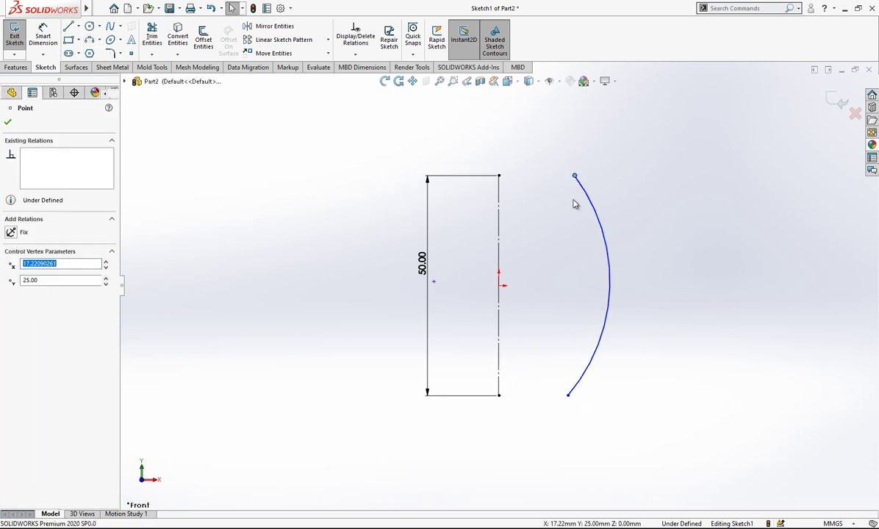
pyautogui.keyDown('ctrl'); pyautogui.click(568, 397); pyautogui.keyUp('ctrl')
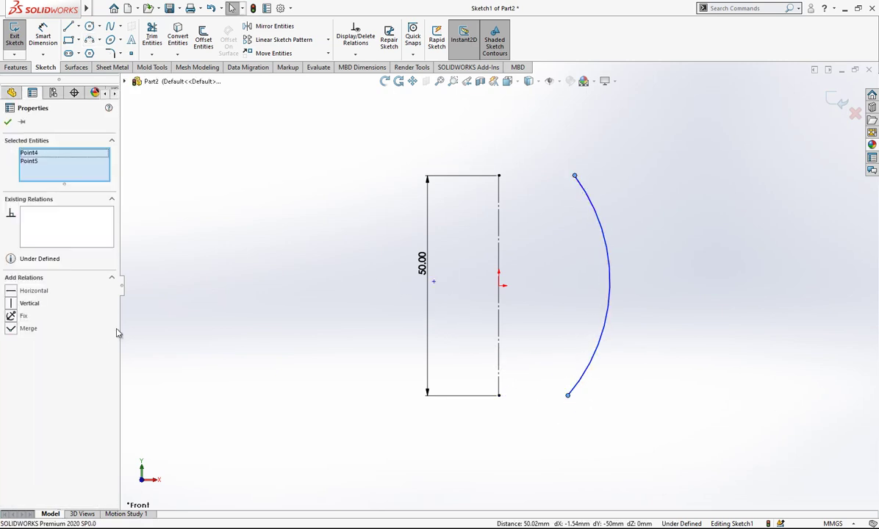
pyautogui.click(11, 302)
pyautogui.press('Escape')
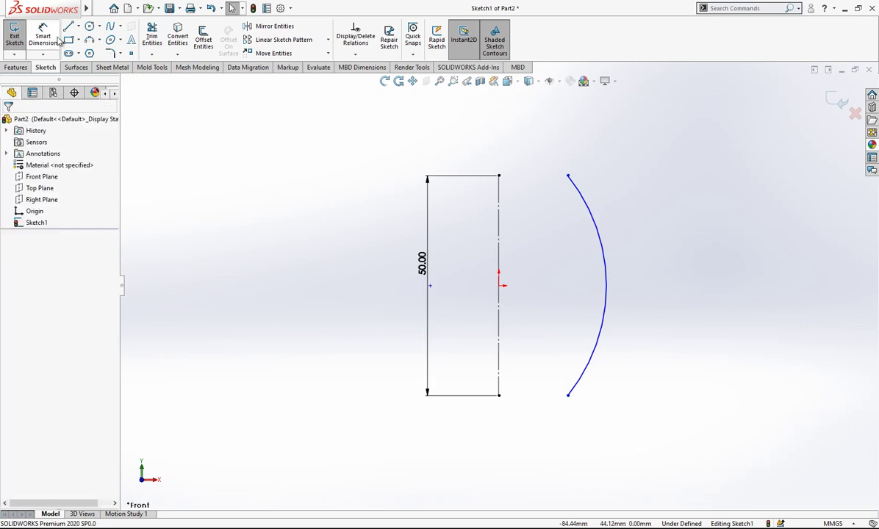
# Add a doubled distance dimension of 45 mm across the centerline to the arc's outermost point
pyautogui.click(44, 38)
pyautogui.click(498, 266)
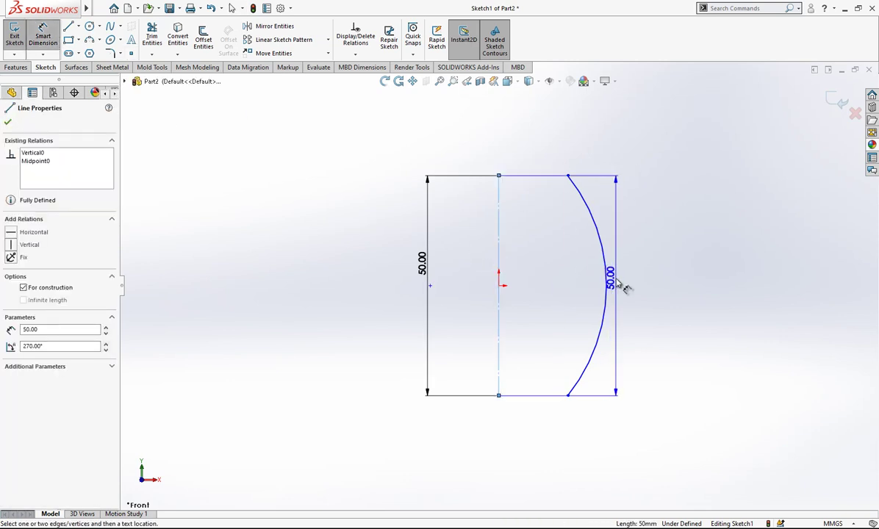
pyautogui.click(606, 285)
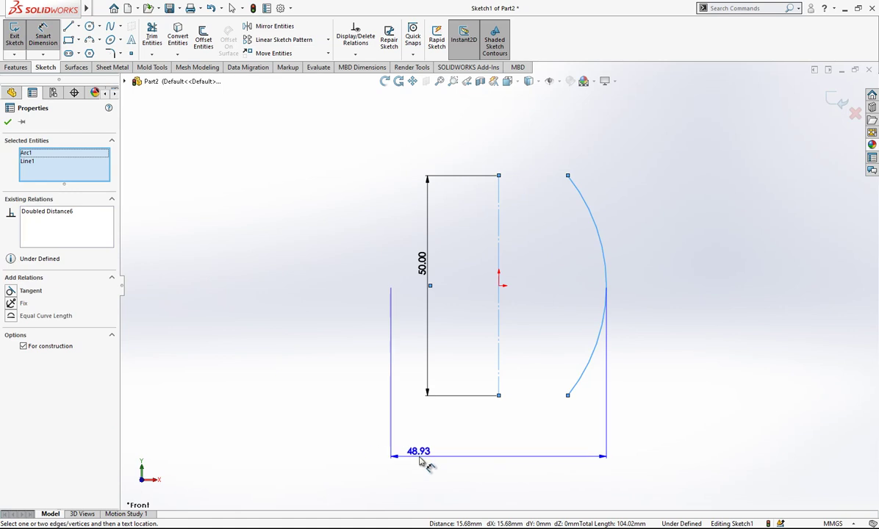
pyautogui.click(424, 461)
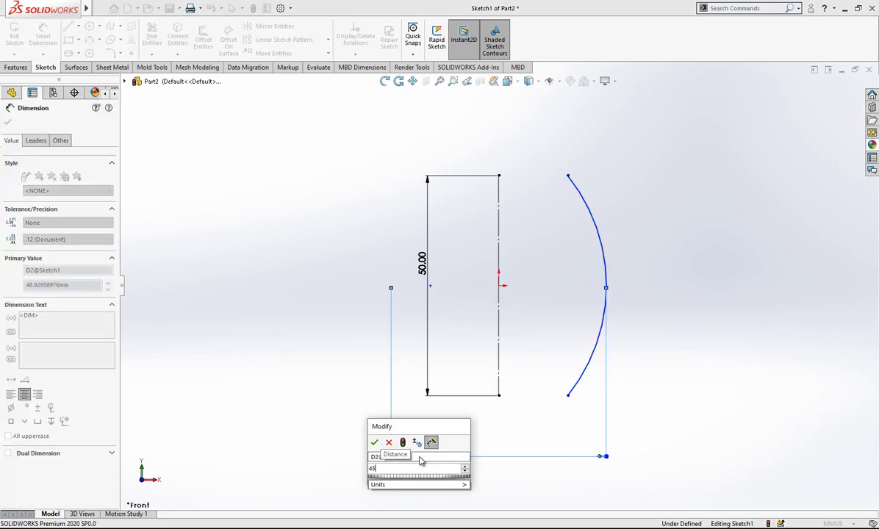
pyautogui.write('45')
pyautogui.press('Return')
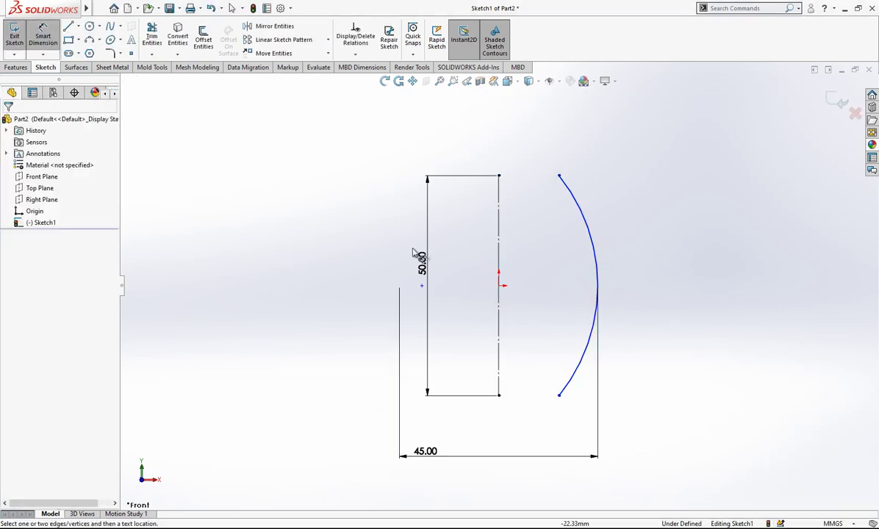
# Dimension the arc's radius at 30 mm
pyautogui.scroll(-1, 645, 314)
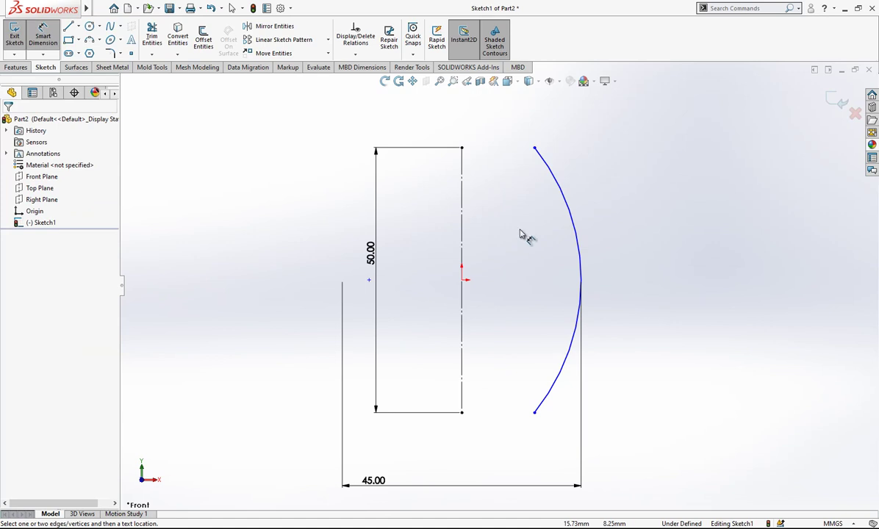
pyautogui.click(569, 220)
pyautogui.click(553, 237)
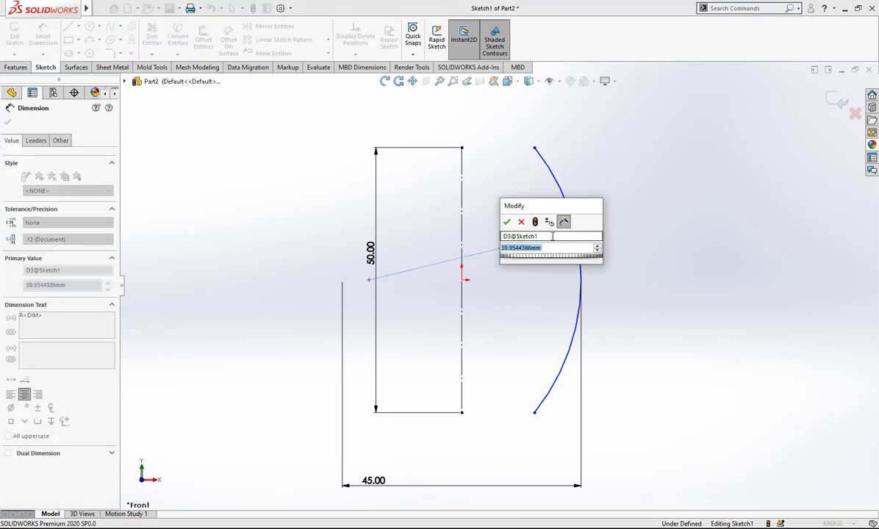
pyautogui.write('30')
pyautogui.press('Return')
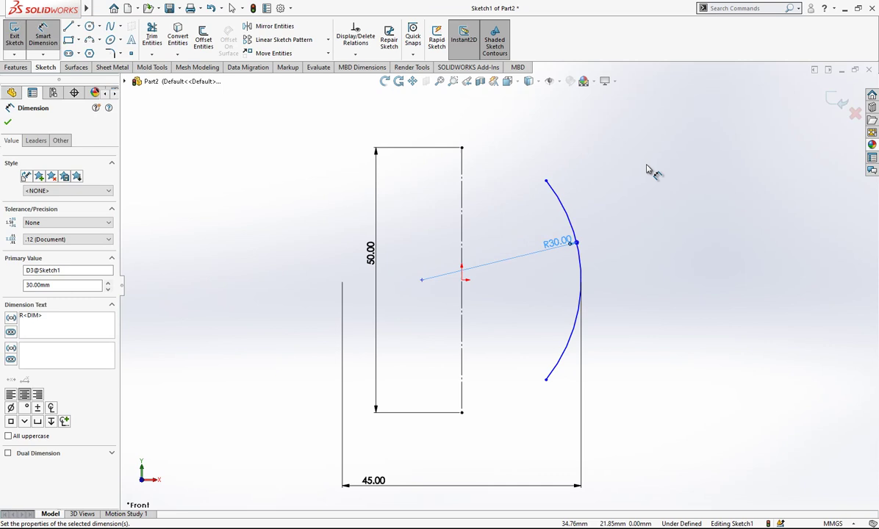
pyautogui.press('Escape')
# Align the arc's upper and lower endpoints with the matching centerline endpoints using Horizontal relations, and finish the sketch
pyautogui.click(546, 183)
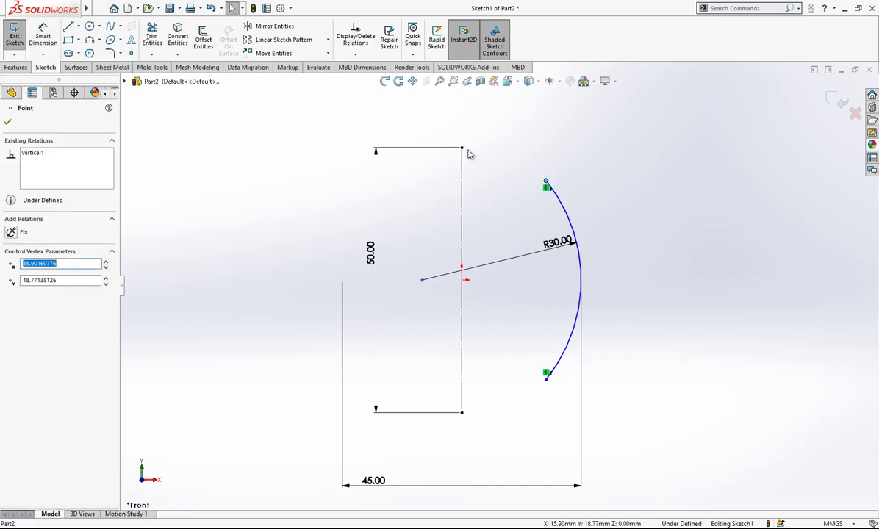
pyautogui.keyDown('ctrl'); pyautogui.click(461, 149); pyautogui.keyUp('ctrl')
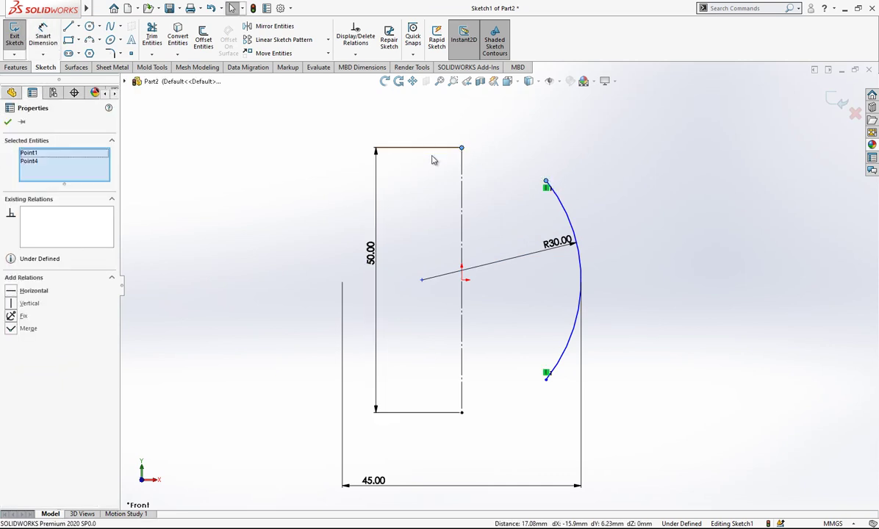
pyautogui.click(11, 292)
pyautogui.press('Escape')
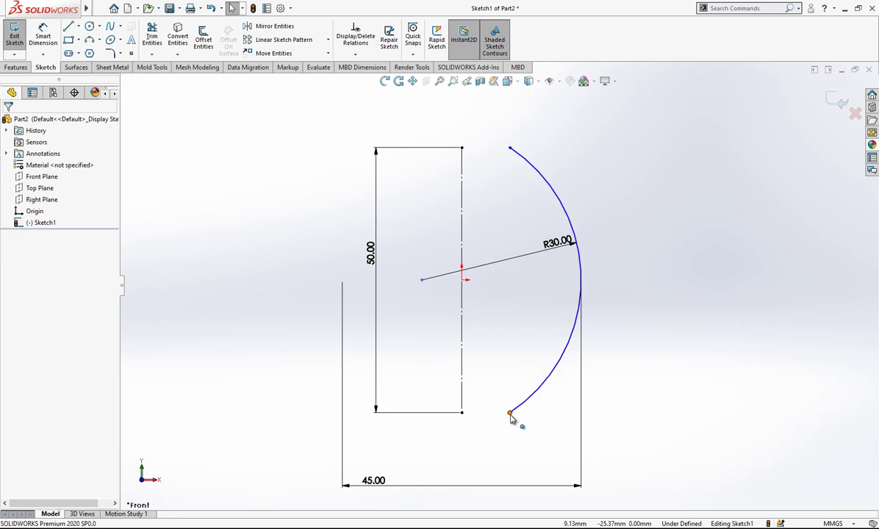
pyautogui.moveTo(513, 418)
pyautogui.mouseDown()
pyautogui.moveTo(477, 418)
pyautogui.moveTo(514, 409)
pyautogui.moveTo(509, 414)
pyautogui.mouseUp()
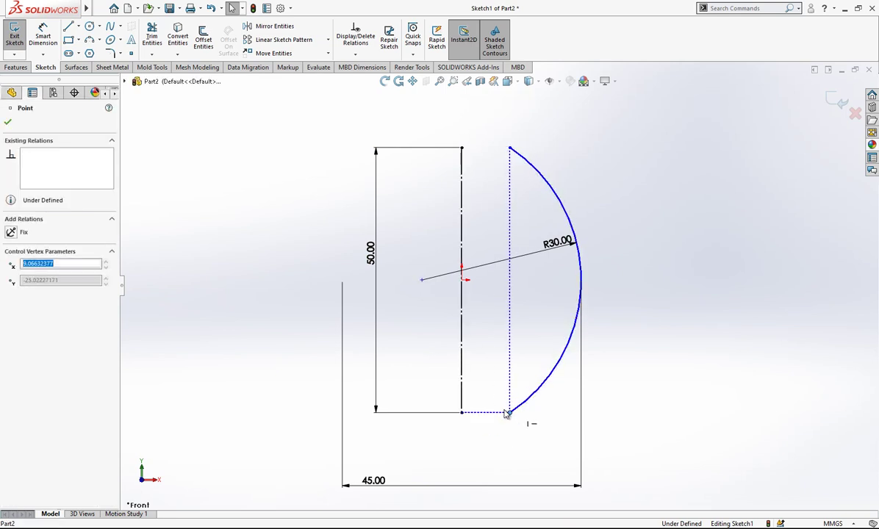
pyautogui.keyDown('ctrl'); pyautogui.click(462, 414); pyautogui.keyUp('ctrl')
pyautogui.click(11, 291)
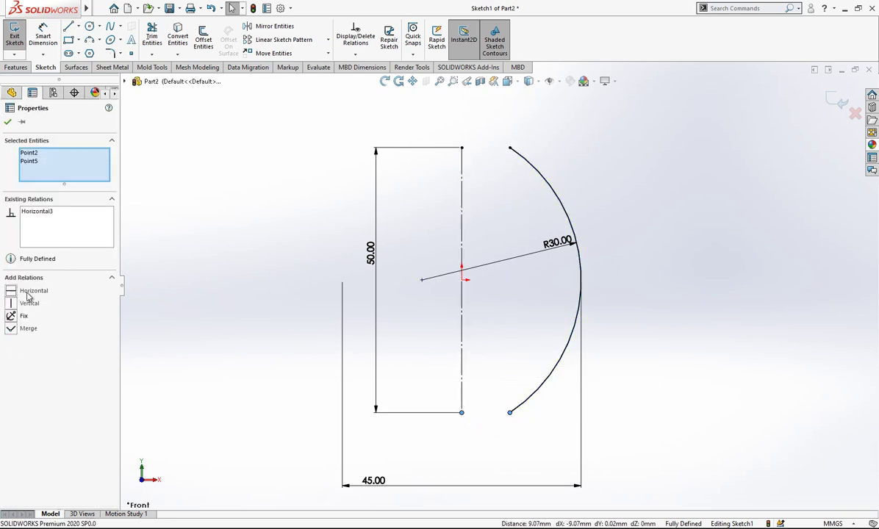
pyautogui.press('Escape')
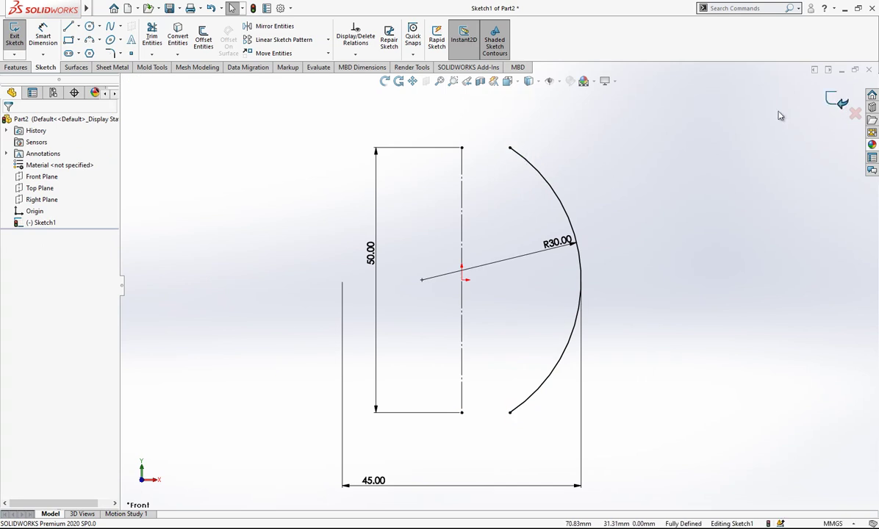
pyautogui.click(837, 101)
pyautogui.scroll(1, 588, 223)
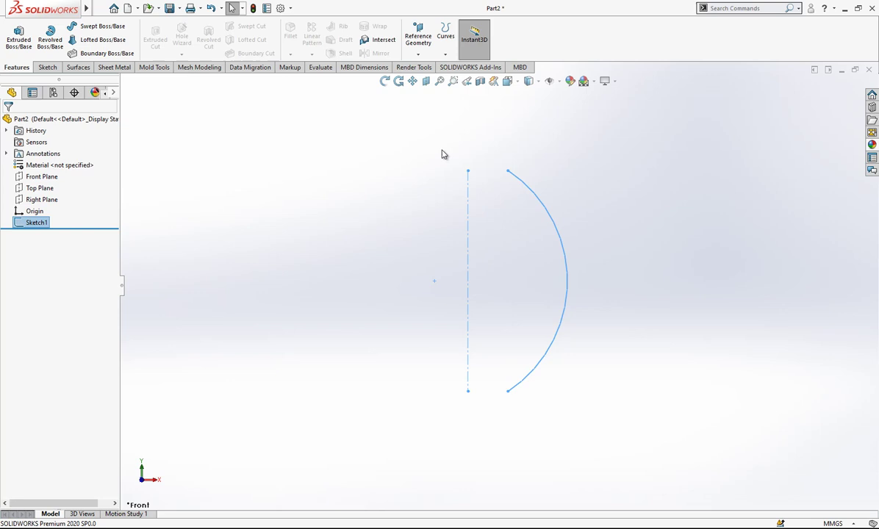
# Revolve the arc profile 45 degrees about the centerline as a surface
pyautogui.click(78, 67)
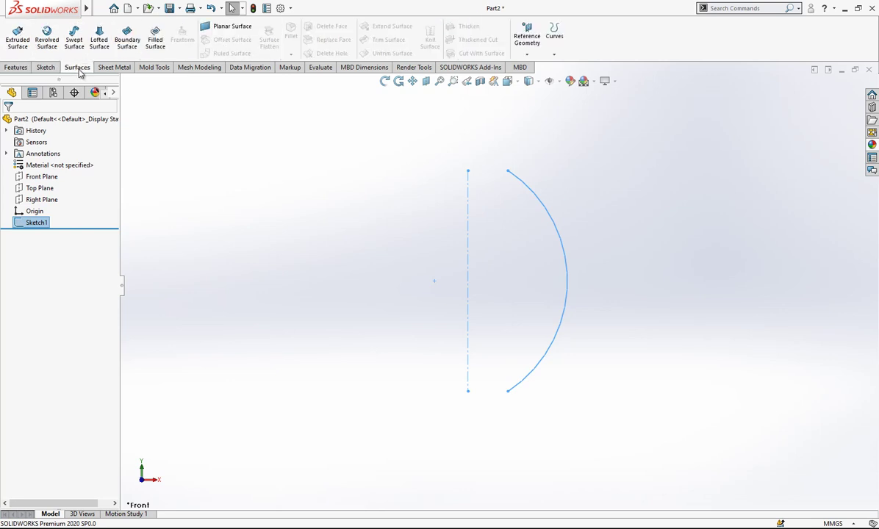
pyautogui.click(47, 40)
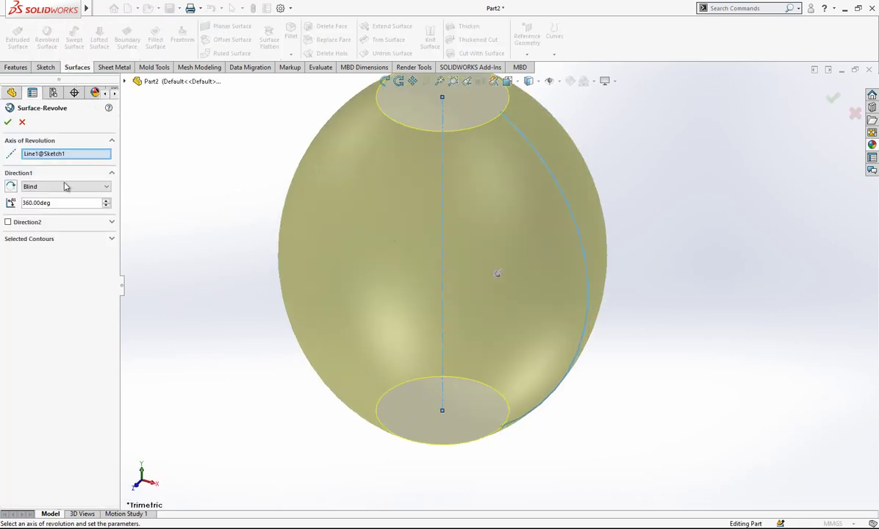
pyautogui.write('30')
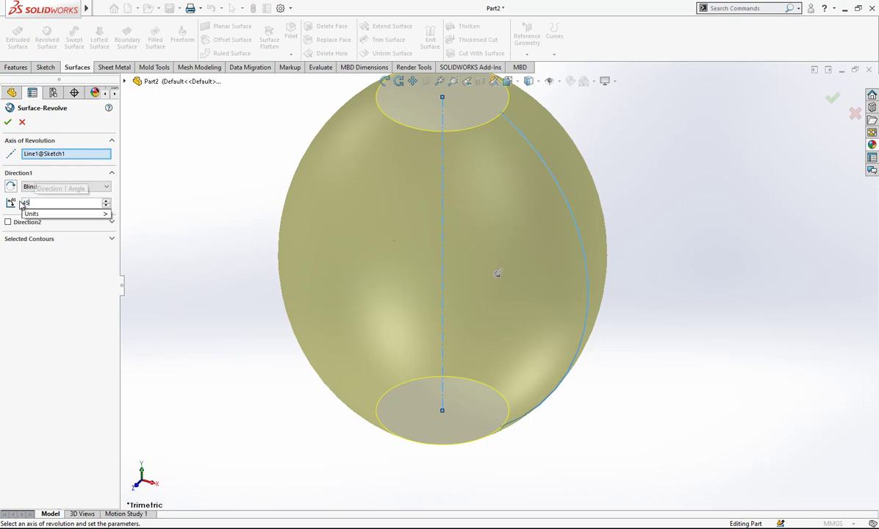
pyautogui.press('Return')
# Split the revolved surface where the Top Plane crosses it, using an Intersection split line
pyautogui.moveTo(261, 200); pyautogui.dragTo(527, 345, button='middle')
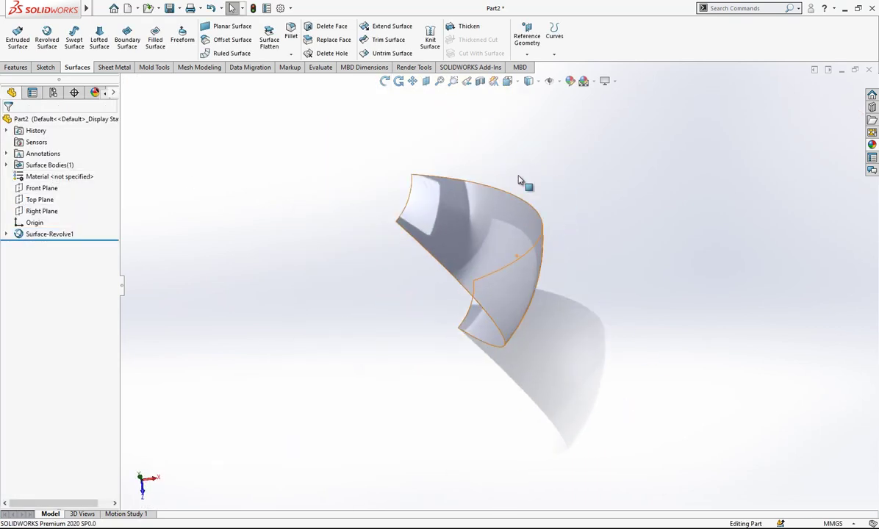
pyautogui.click(41, 200)
pyautogui.moveTo(428, 373)
pyautogui.mouseDown(button='middle')
pyautogui.moveTo(475, 258)
pyautogui.moveTo(522, 275)
pyautogui.moveTo(433, 261)
pyautogui.moveTo(448, 270)
pyautogui.moveTo(438, 257)
pyautogui.moveTo(497, 110)
pyautogui.mouseUp(button='middle')
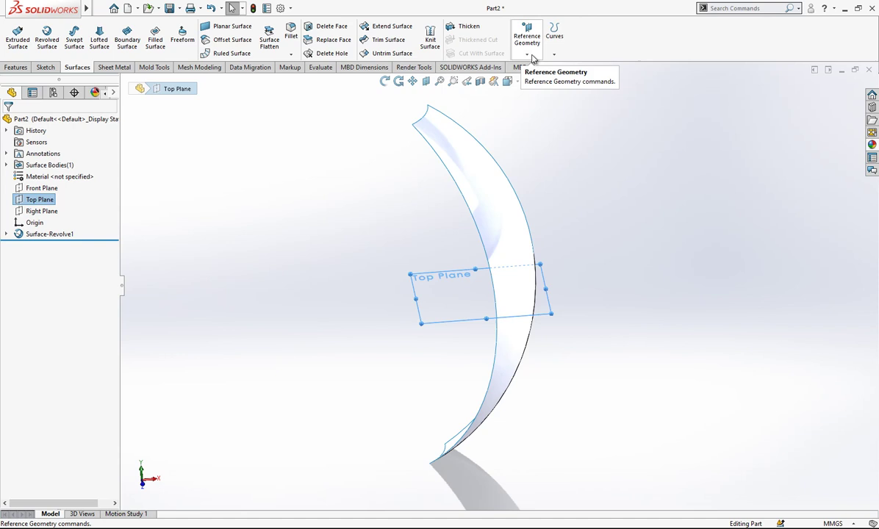
pyautogui.click(554, 52)
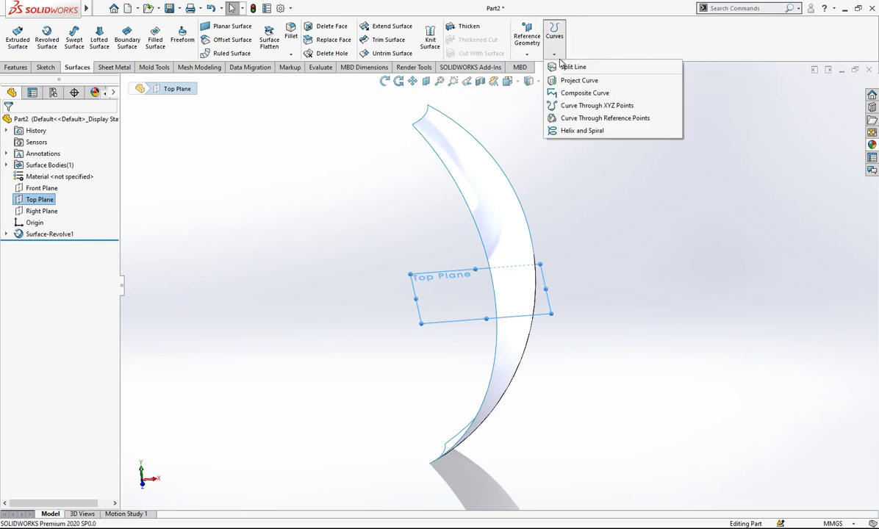
pyautogui.click(563, 67)
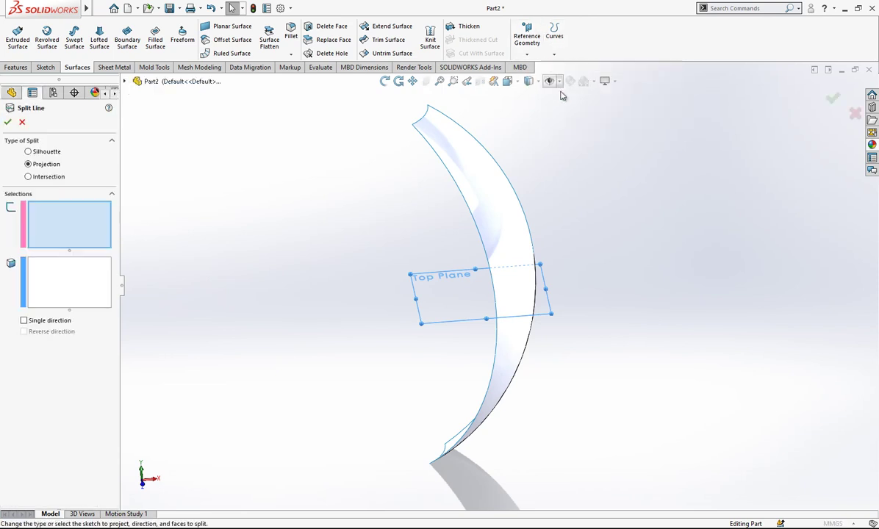
pyautogui.click(41, 179)
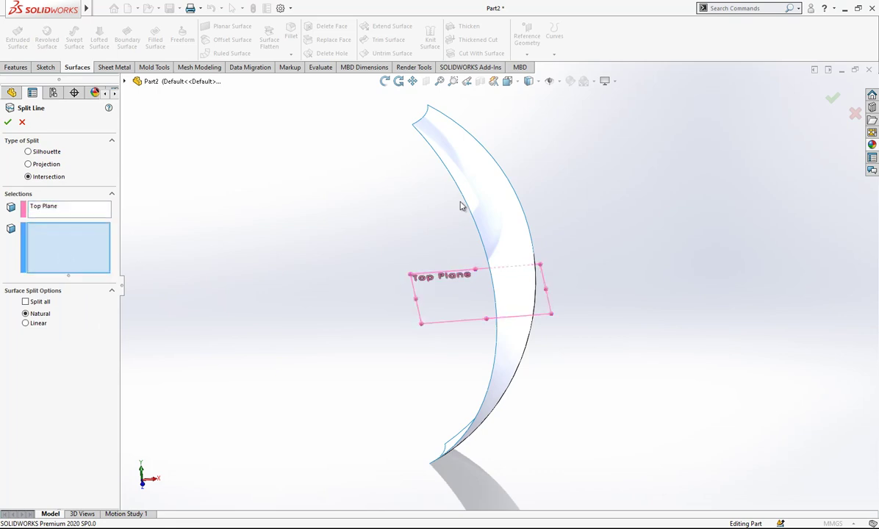
pyautogui.click(520, 338)
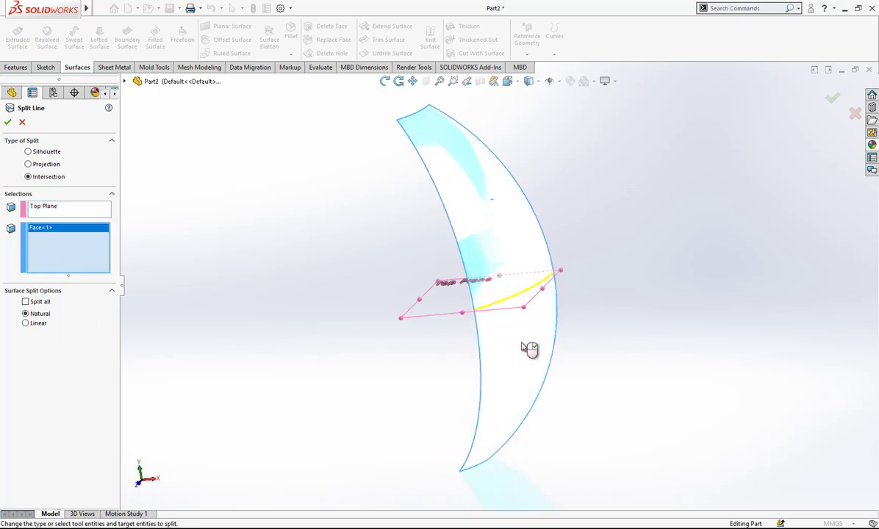
pyautogui.rightClick(525, 350)
# On the Top Plane, sketch a three-point arc of about 10.4 mm radius from the surface's inner corner, bulging toward the inner edge
pyautogui.moveTo(621, 252); pyautogui.dragTo(535, 289, button='middle')
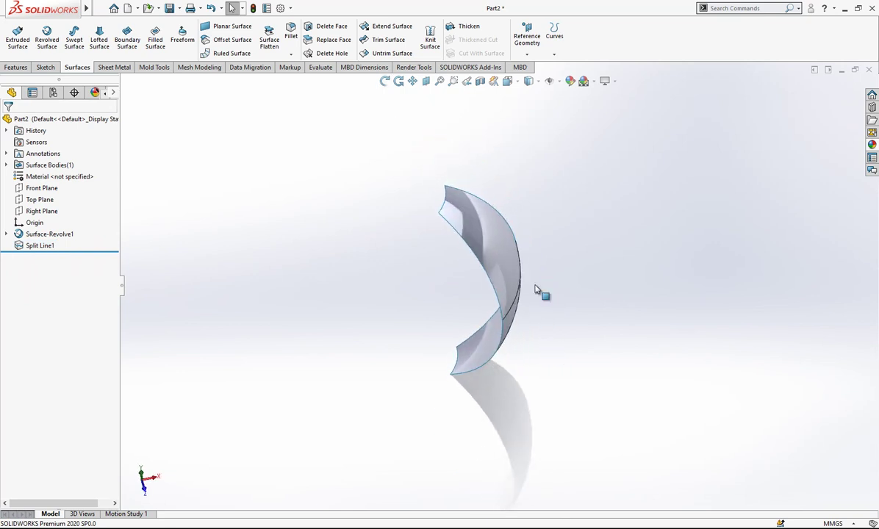
pyautogui.click(507, 81)
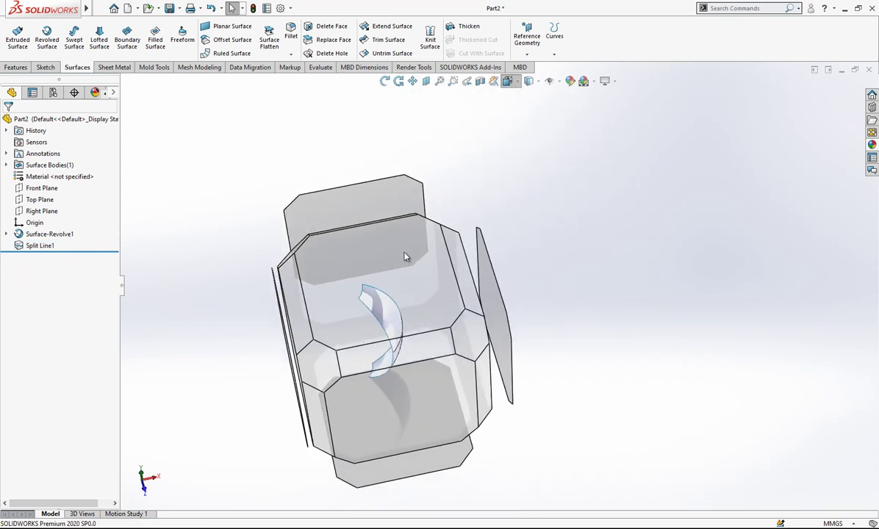
pyautogui.click(404, 259)
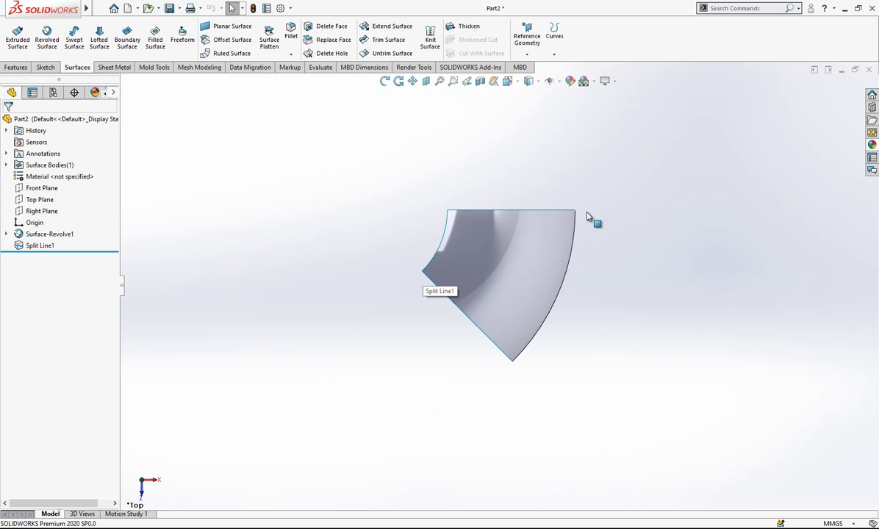
pyautogui.click(38, 199)
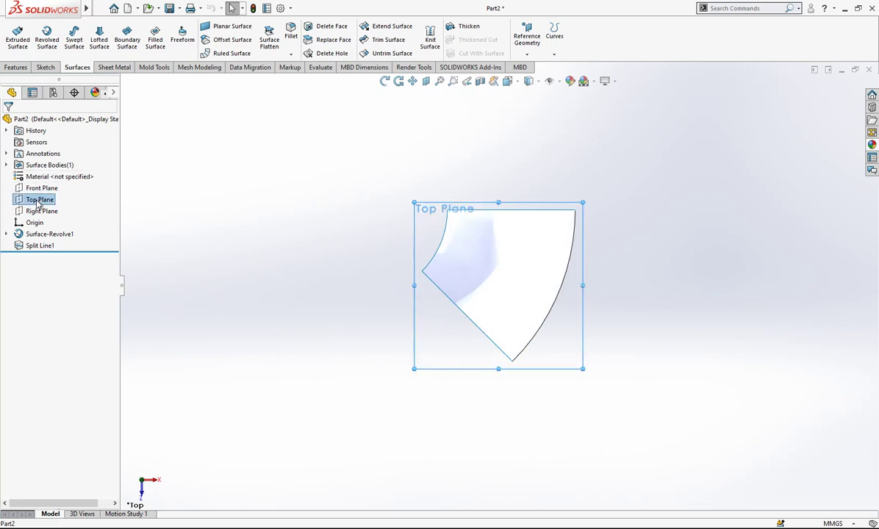
pyautogui.click(47, 181)
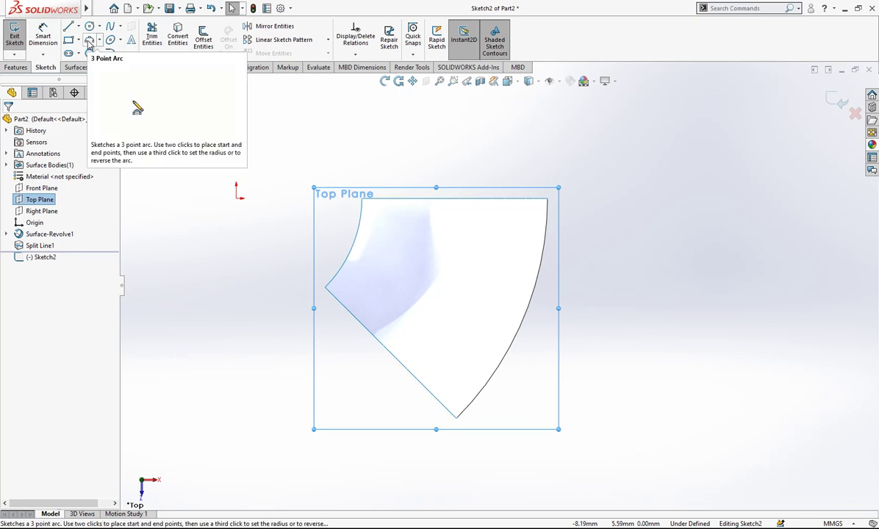
pyautogui.click(89, 41)
pyautogui.moveTo(362, 199); pyautogui.dragTo(465, 331)
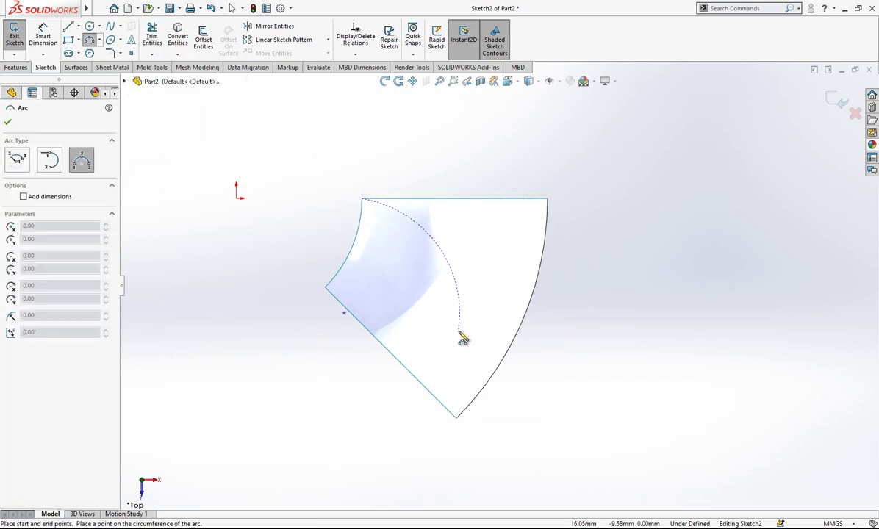
pyautogui.click(459, 336)
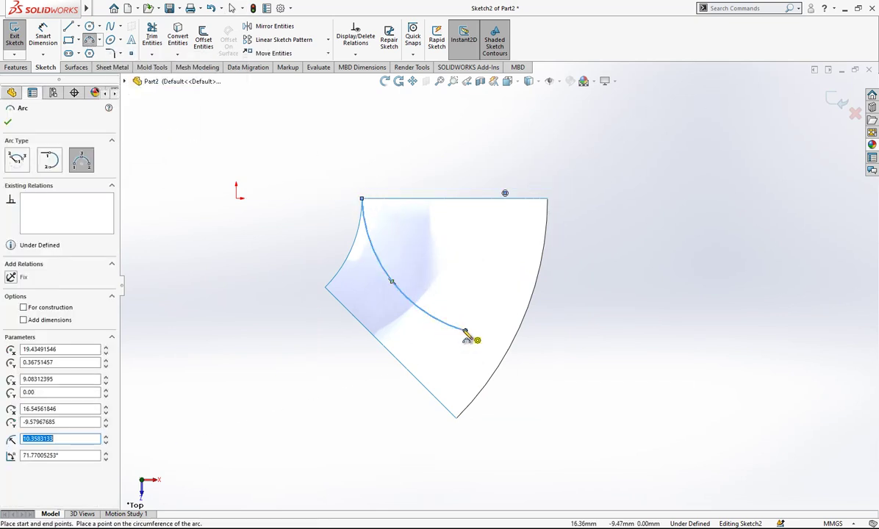
# Add a second three-point arc of about 3.1 mm radius from the first arc's end to the surface's outer edge
pyautogui.click(466, 330)
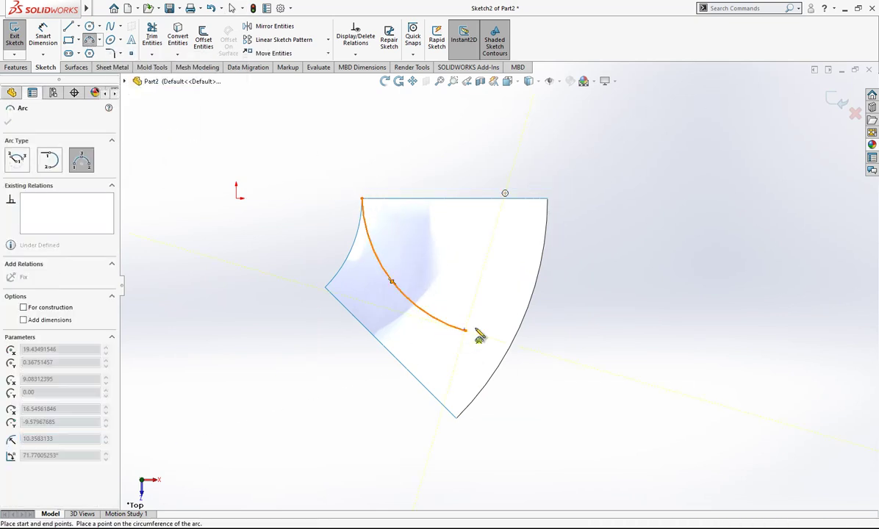
pyautogui.click(524, 318)
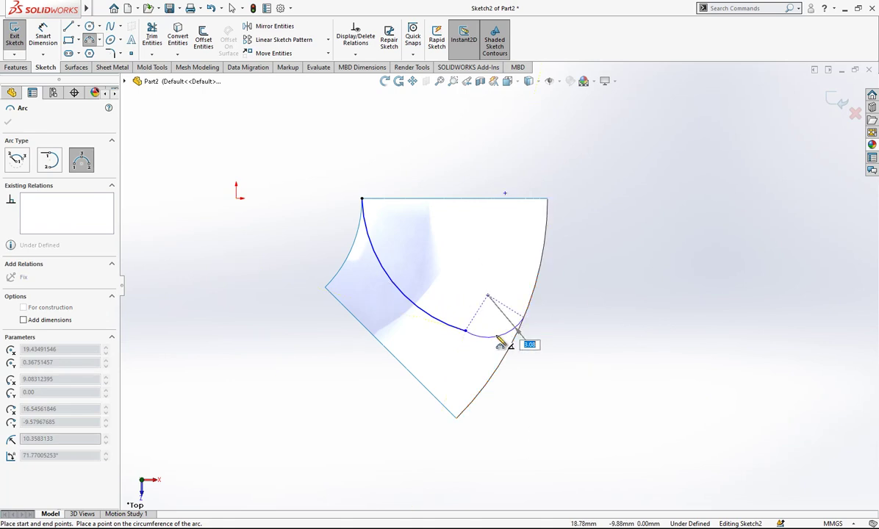
pyautogui.click(497, 338)
pyautogui.press('Escape')
# Make the two arcs tangent to each other and the small arc tangent to the surface's outer edge
pyautogui.click(497, 339)
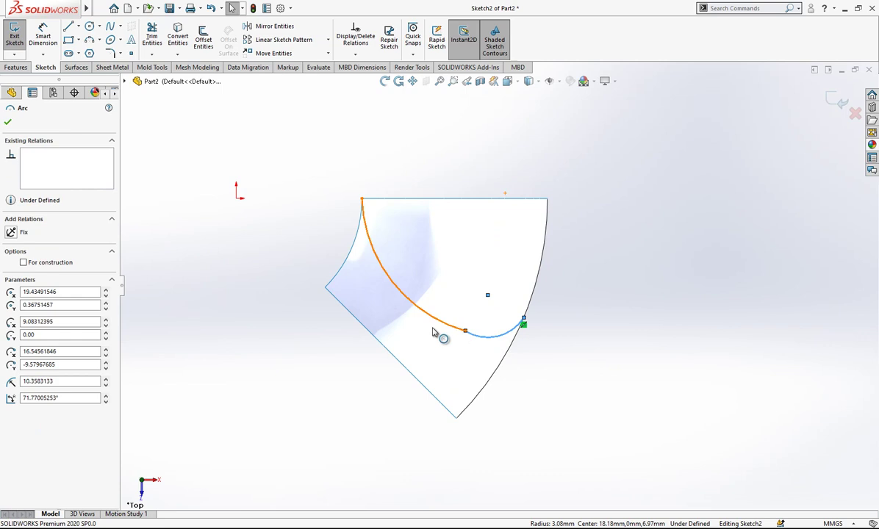
pyautogui.keyDown('ctrl'); pyautogui.click(452, 327); pyautogui.keyUp('ctrl')
pyautogui.press('Escape')
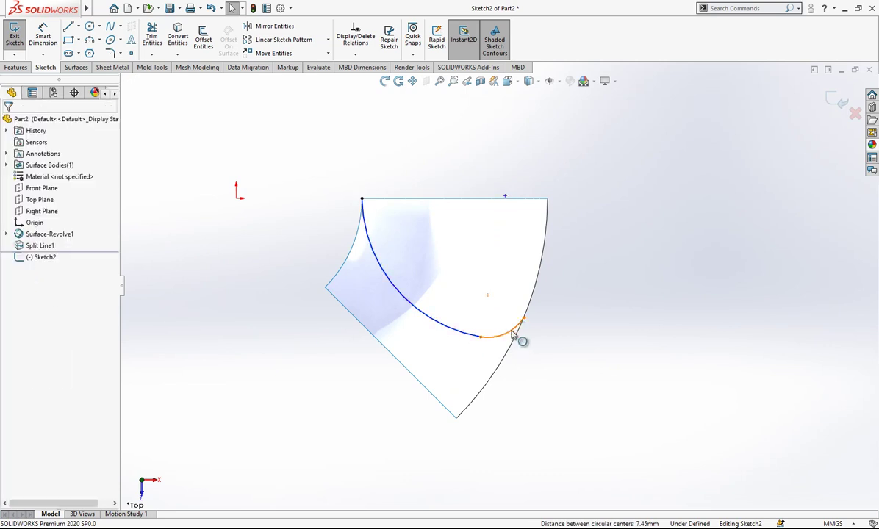
pyautogui.click(513, 333)
pyautogui.keyDown('ctrl'); pyautogui.click(530, 314); pyautogui.keyUp('ctrl')
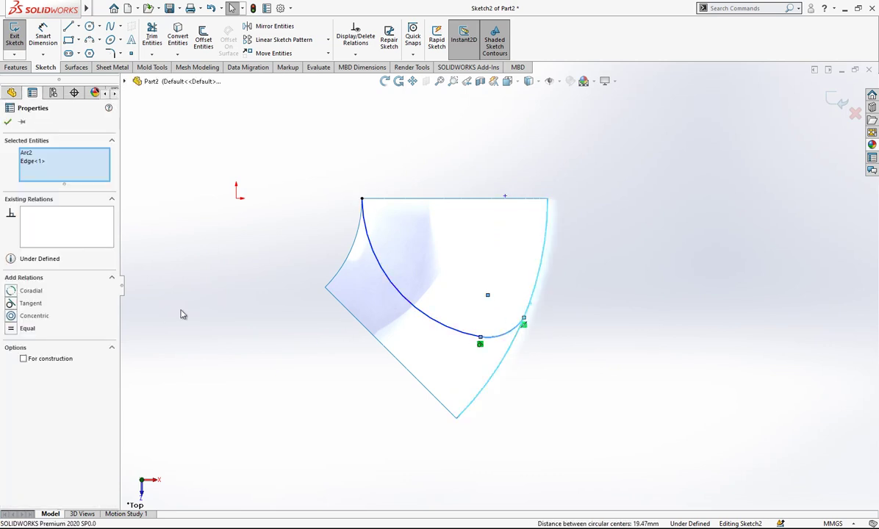
pyautogui.click(34, 304)
pyautogui.click(290, 275)
# Make the large arc tangent to the surface's curved inner edge
pyautogui.click(359, 239)
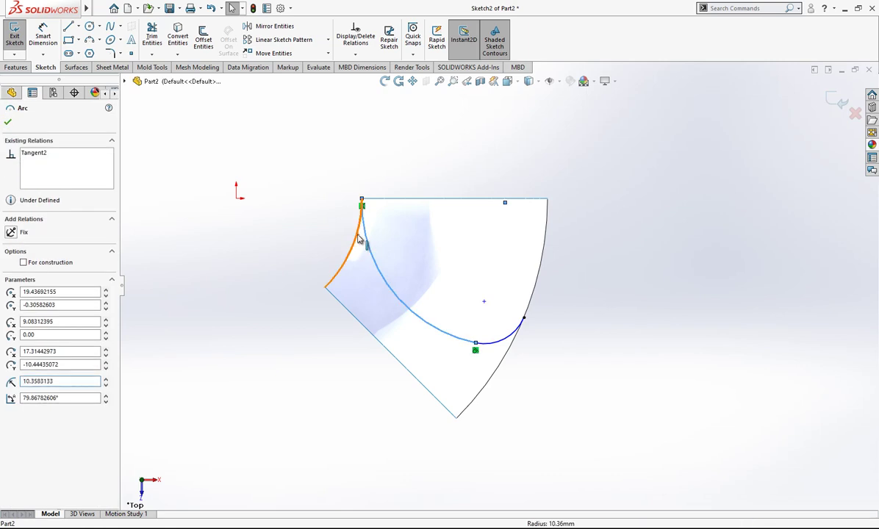
pyautogui.keyDown('ctrl'); pyautogui.click(359, 239); pyautogui.keyUp('ctrl')
pyautogui.click(26, 285)
pyautogui.click(213, 241)
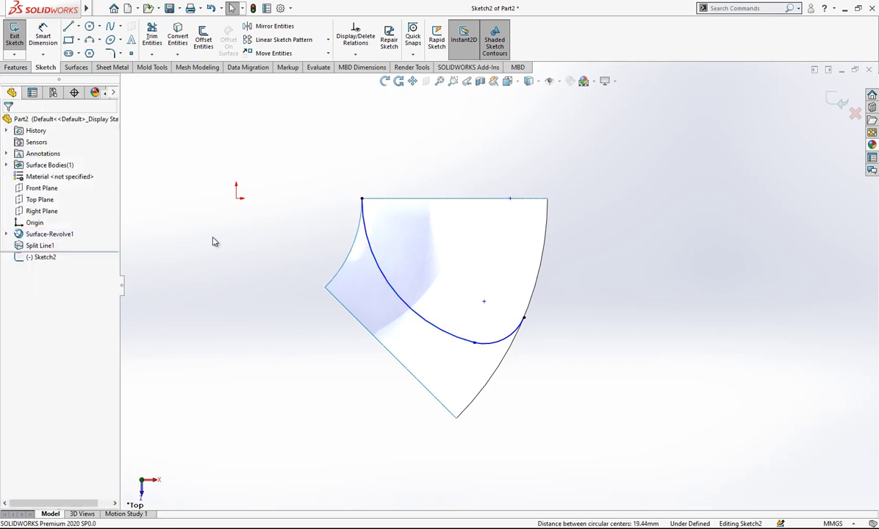
# Dimension the small arc's radius at 2 mm and finish the sketch
pyautogui.click(50, 38)
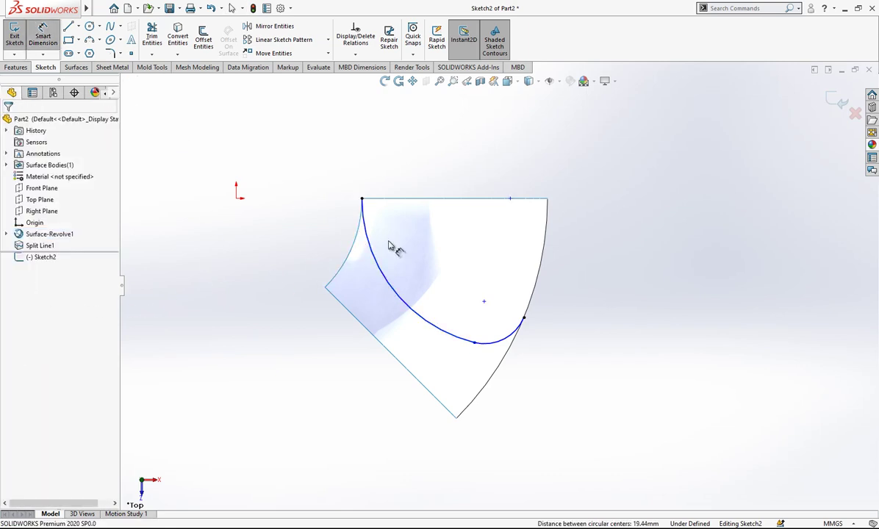
pyautogui.click(492, 341)
pyautogui.click(517, 298)
pyautogui.write('2')
pyautogui.press('Return')
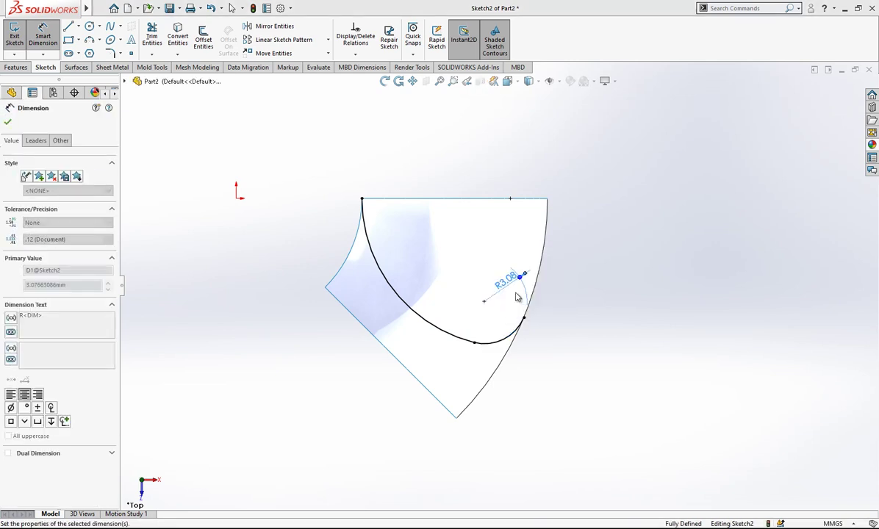
pyautogui.click(666, 257)
pyautogui.click(841, 98)
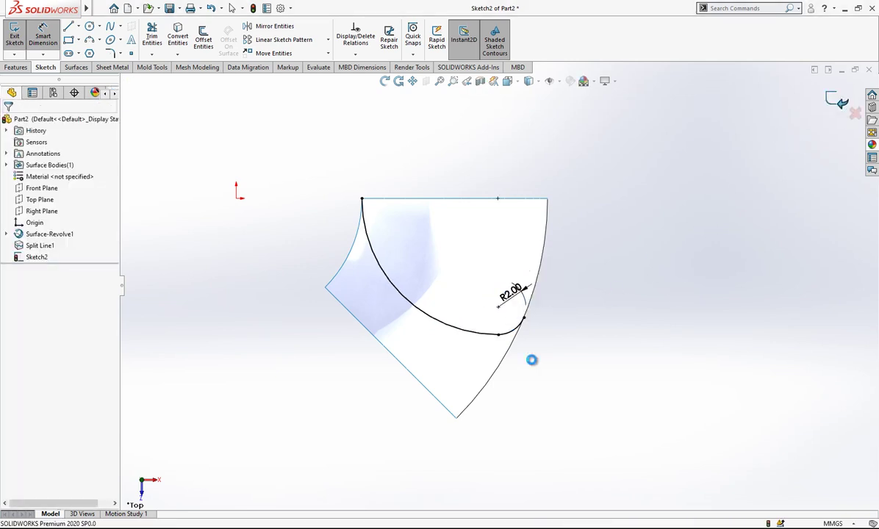
# Project the two-arc sketch onto the upper surface face as a Projection split line
pyautogui.moveTo(495, 388)
pyautogui.mouseDown(button='middle')
pyautogui.moveTo(502, 172)
pyautogui.moveTo(438, 198)
pyautogui.mouseUp(button='middle')
pyautogui.click(554, 54)
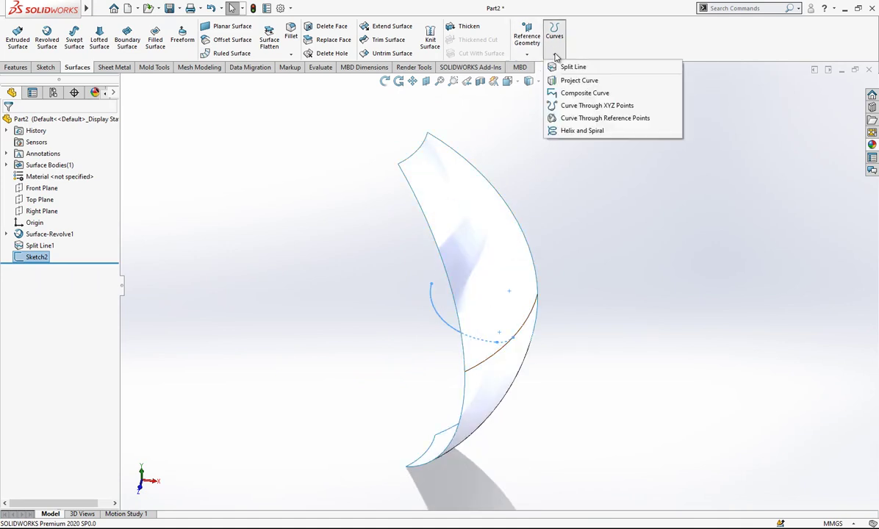
pyautogui.click(553, 65)
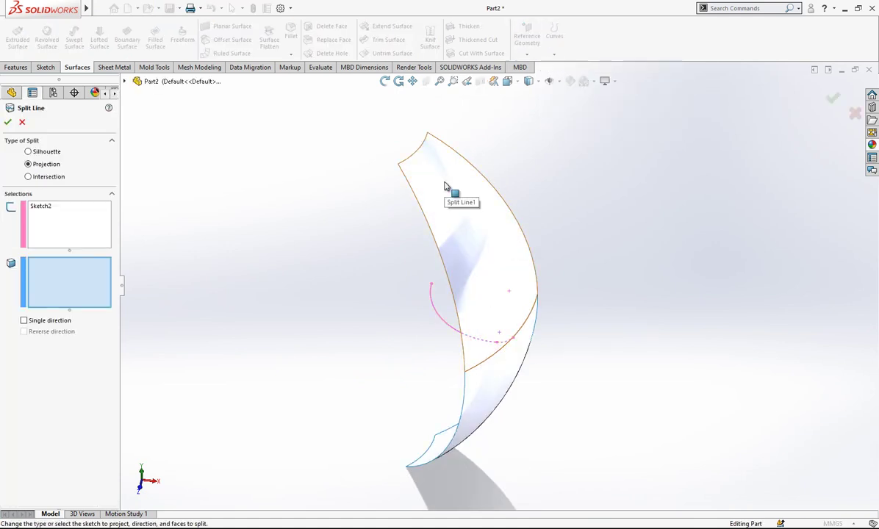
pyautogui.click(444, 186)
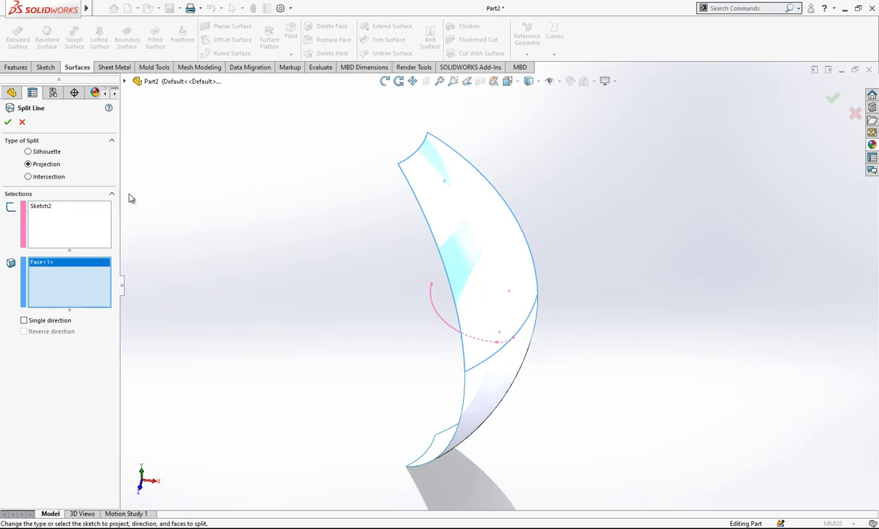
pyautogui.click(8, 123)
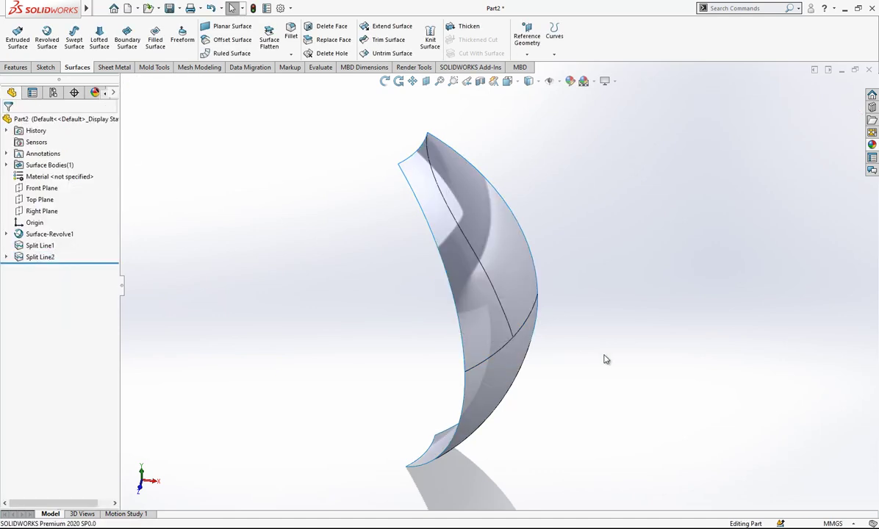
# Start a new sketch on the Top Plane and convert the two arcs of the second split line's sketch into it
pyautogui.moveTo(605, 360); pyautogui.dragTo(537, 147, button='middle')
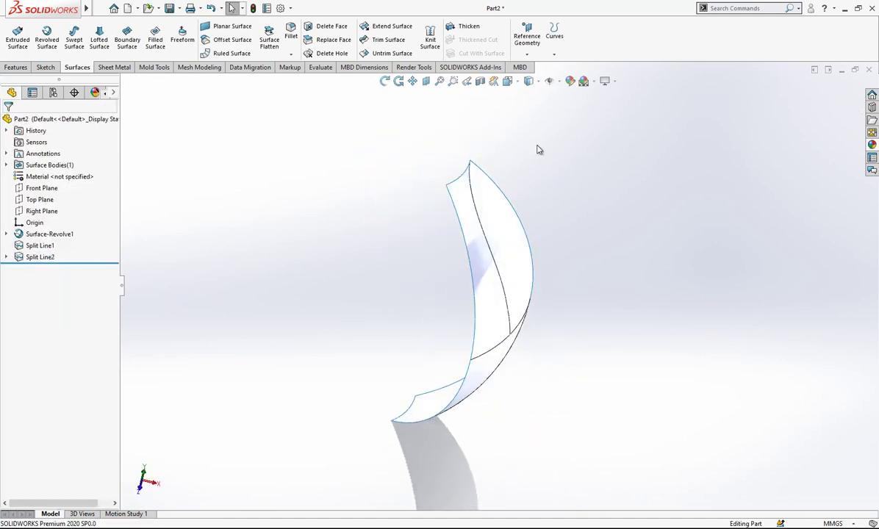
pyautogui.click(508, 81)
pyautogui.click(414, 256)
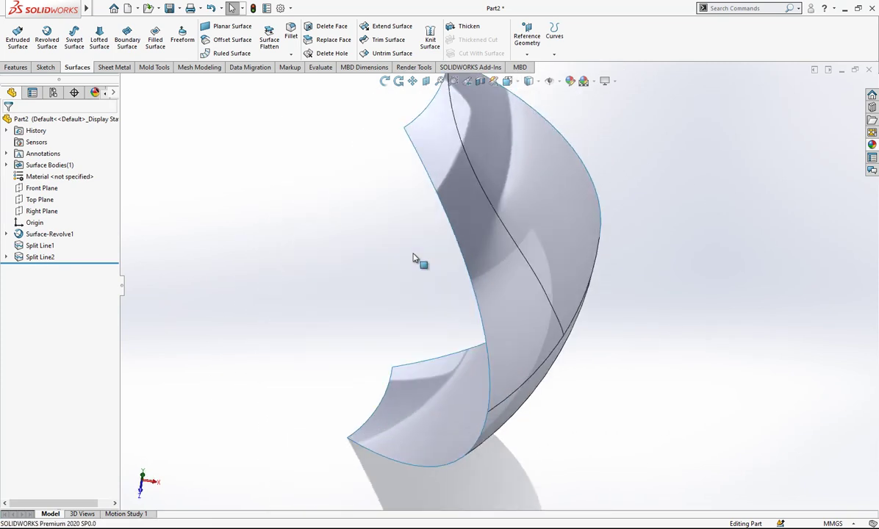
pyautogui.click(40, 199)
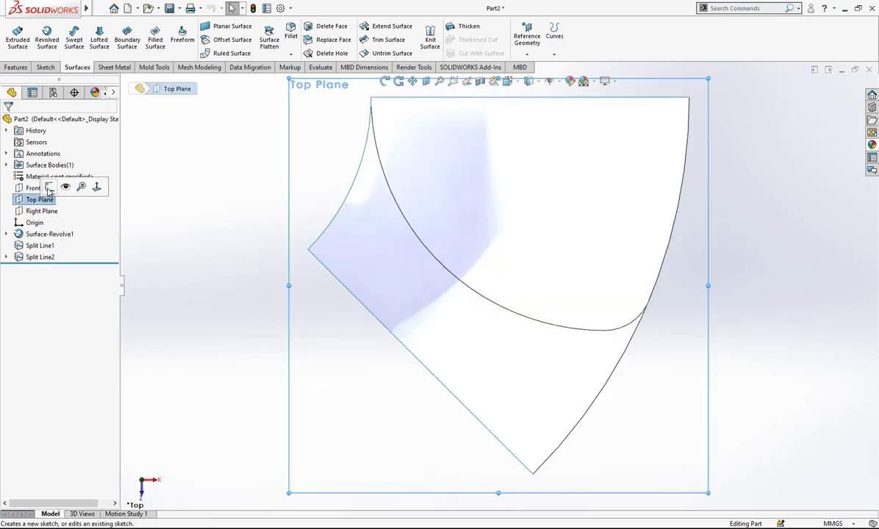
pyautogui.click(80, 186)
pyautogui.scroll(-1, 531, 197)
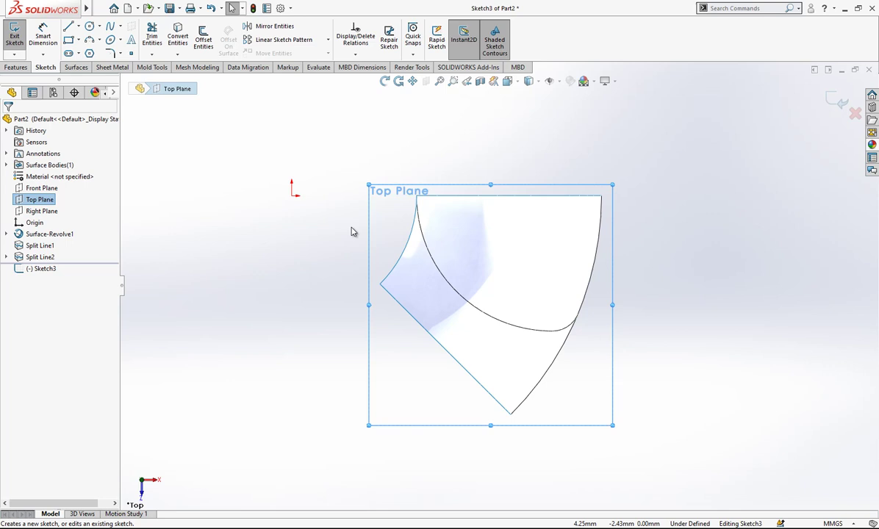
pyautogui.click(7, 258)
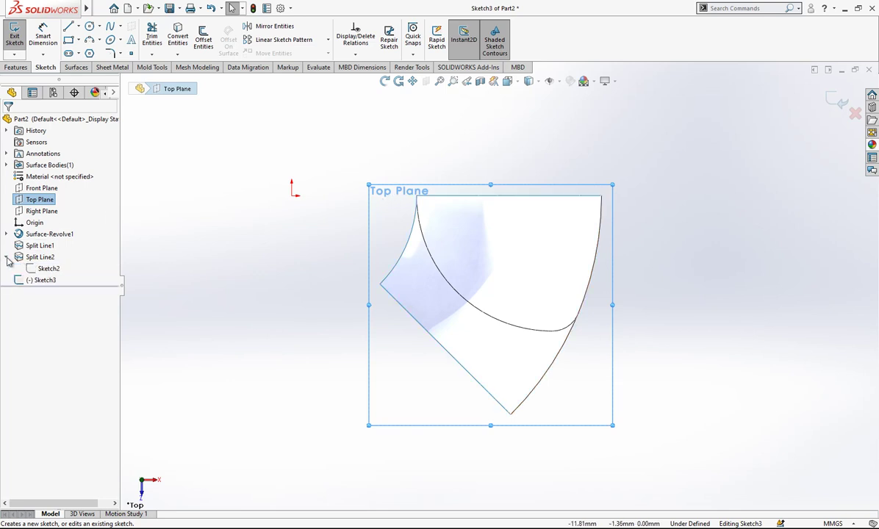
pyautogui.click(46, 269)
pyautogui.scroll(-1, 523, 246)
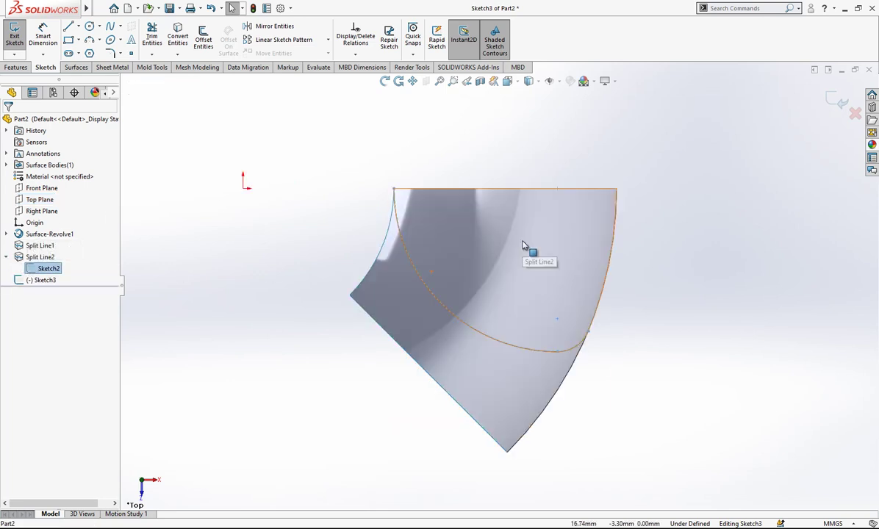
pyautogui.click(178, 37)
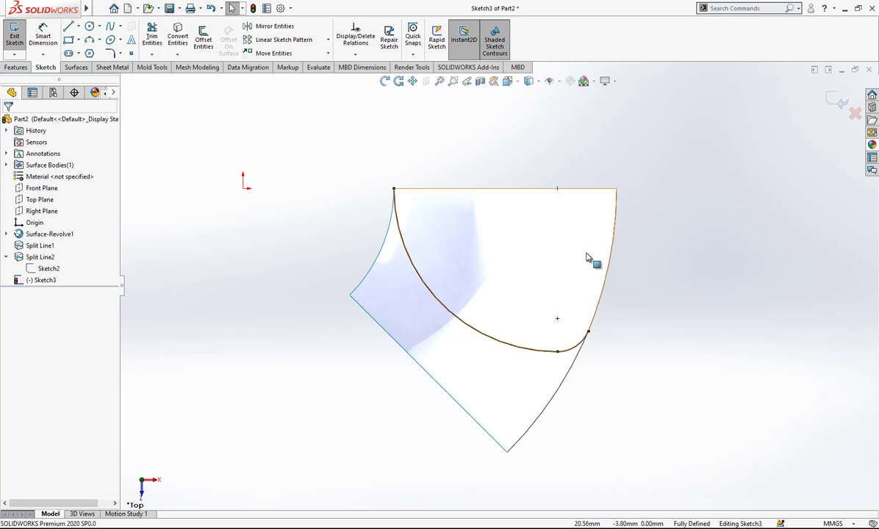
# Sketch a line from the origin to the small arc's end on the outer edge and make it construction geometry
pyautogui.click(68, 27)
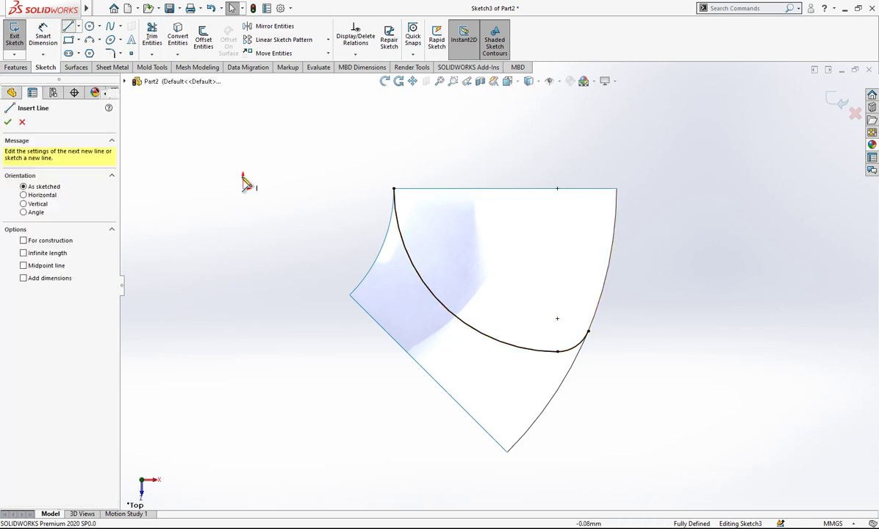
pyautogui.click(245, 188)
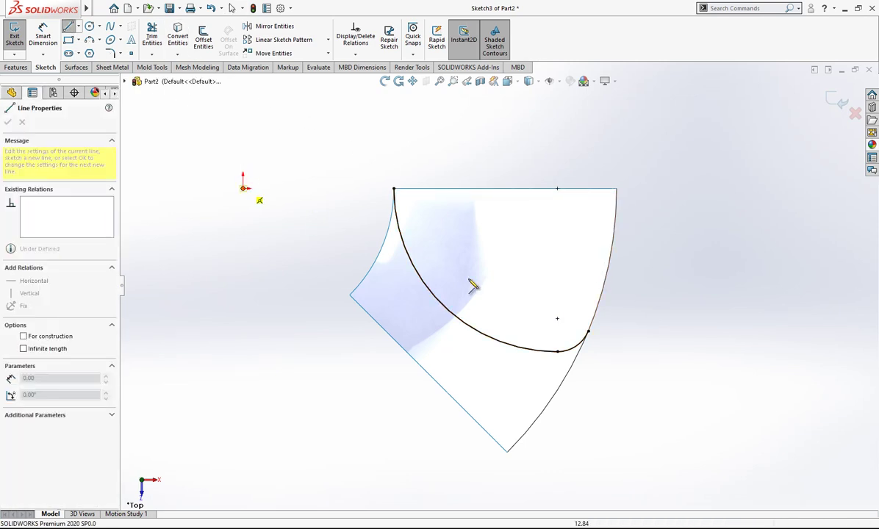
pyautogui.click(588, 332)
pyautogui.press('Escape')
pyautogui.click(536, 313)
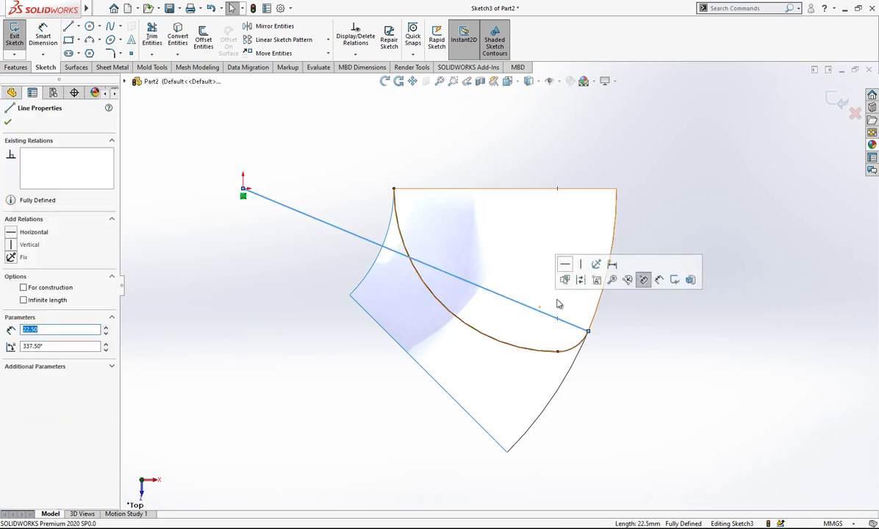
pyautogui.click(578, 280)
# Mirror the large and small arcs about the construction line, keeping the originals as copies
pyautogui.click(574, 353)
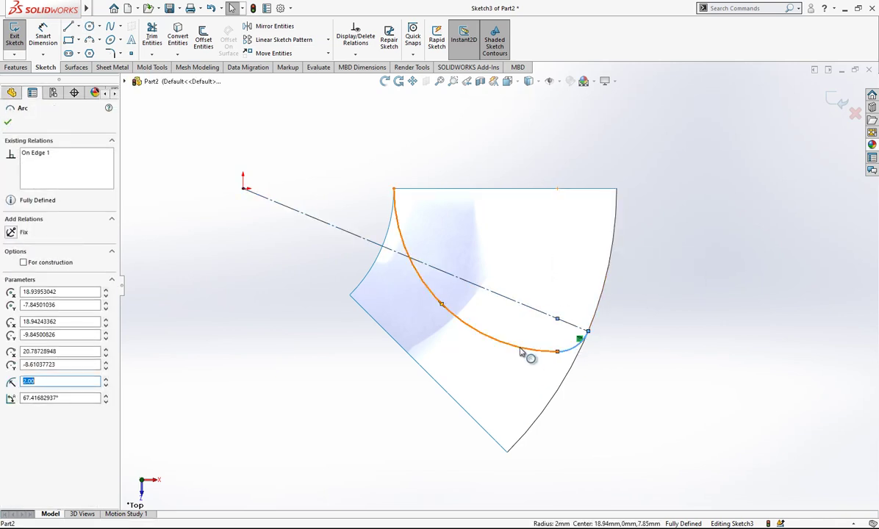
pyautogui.keyDown('ctrl'); pyautogui.click(519, 352); pyautogui.keyUp('ctrl')
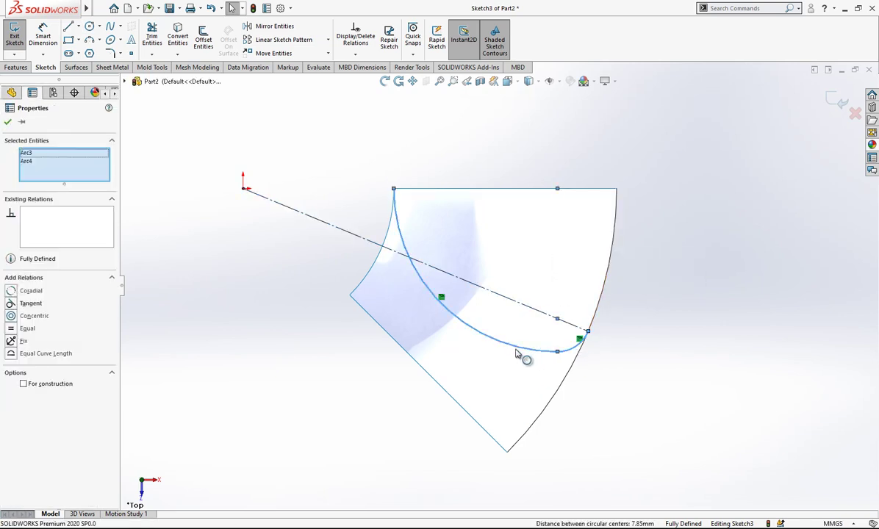
pyautogui.click(283, 32)
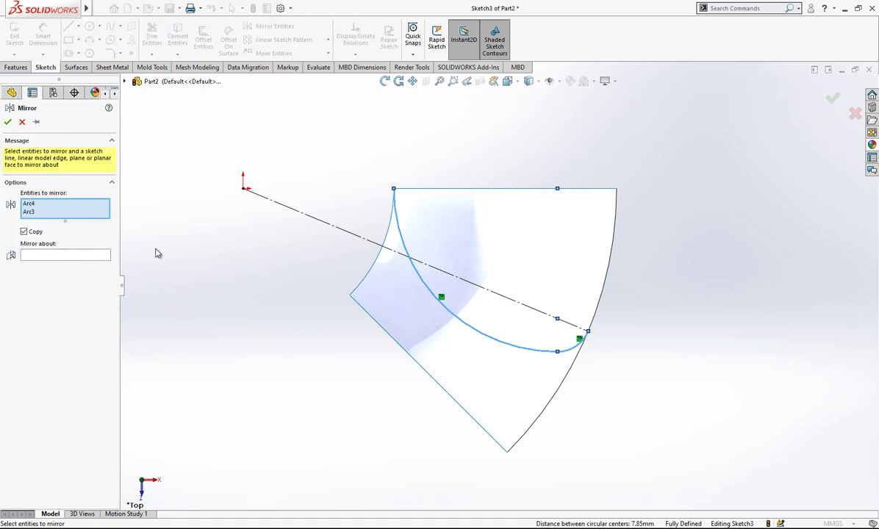
pyautogui.click(88, 256)
pyautogui.click(374, 244)
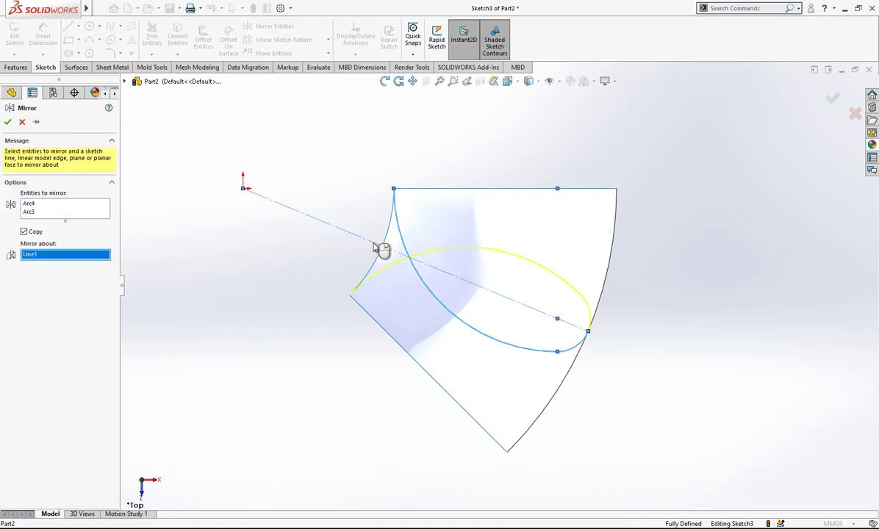
pyautogui.click(7, 123)
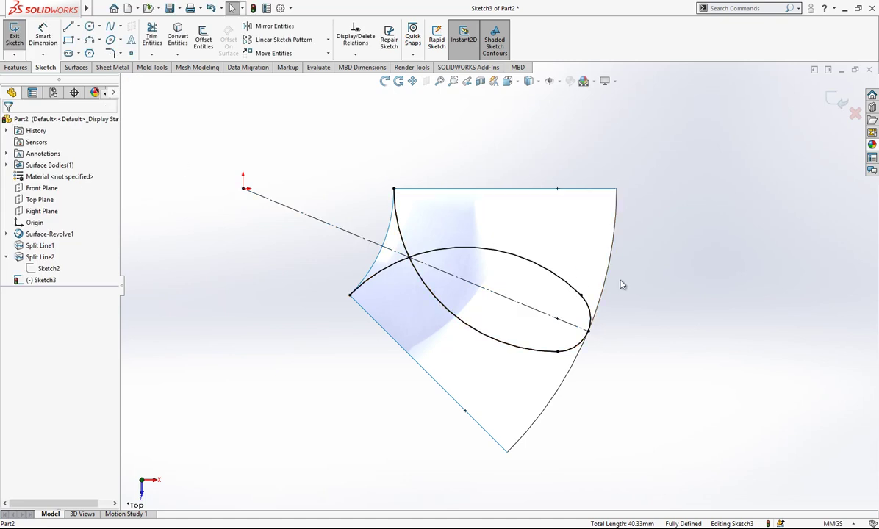
# Change the original large arc and the small arc to construction geometry
pyautogui.click(528, 261)
pyautogui.click(478, 334)
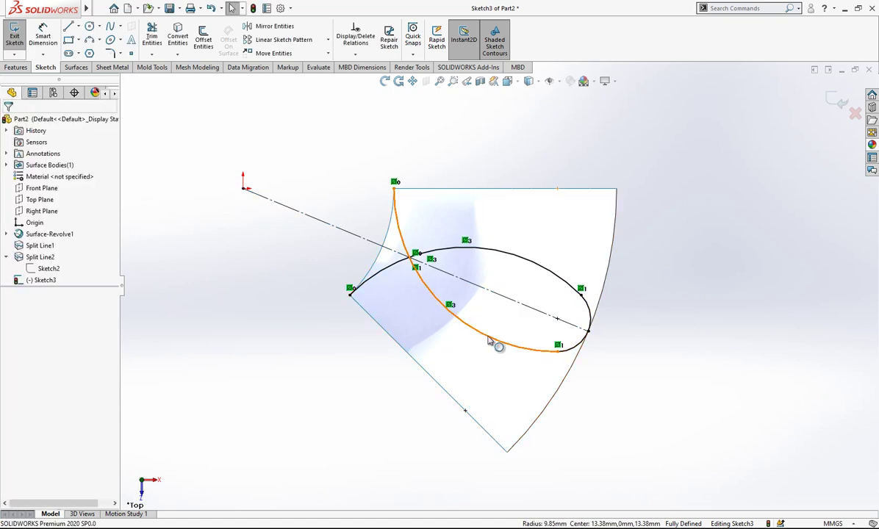
pyautogui.click(489, 341)
pyautogui.press('Escape')
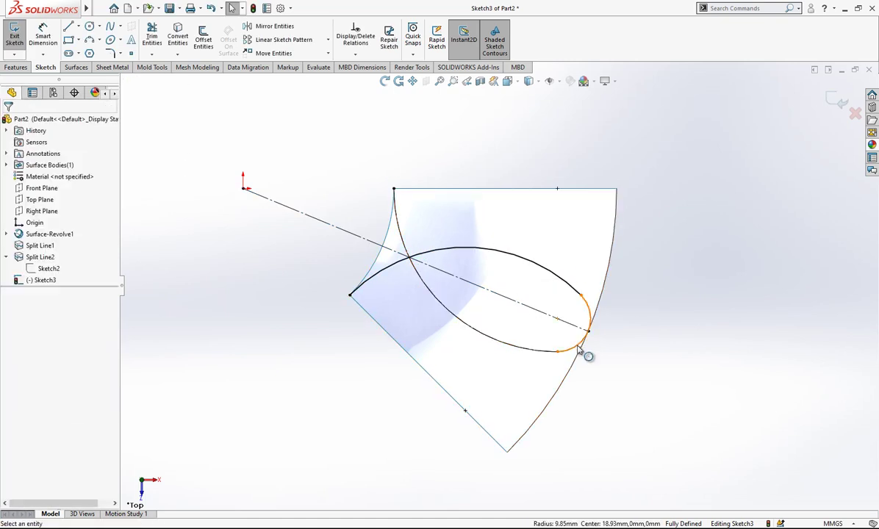
pyautogui.click(579, 348)
pyautogui.press('Escape')
pyautogui.scroll(-3, 625, 317)
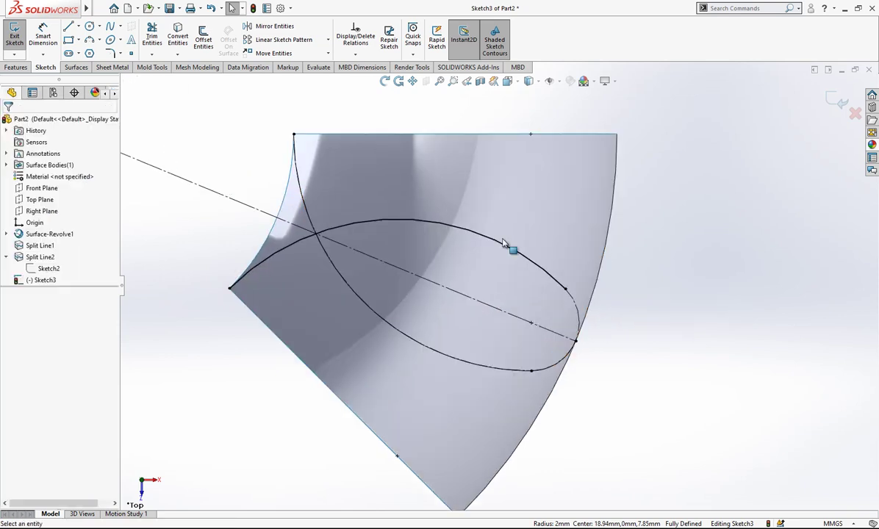
# Draw a 3 Point Arc from the mirrored large arc's end to the construction line's outer end, and exit the sketch
pyautogui.click(99, 40)
pyautogui.click(120, 77)
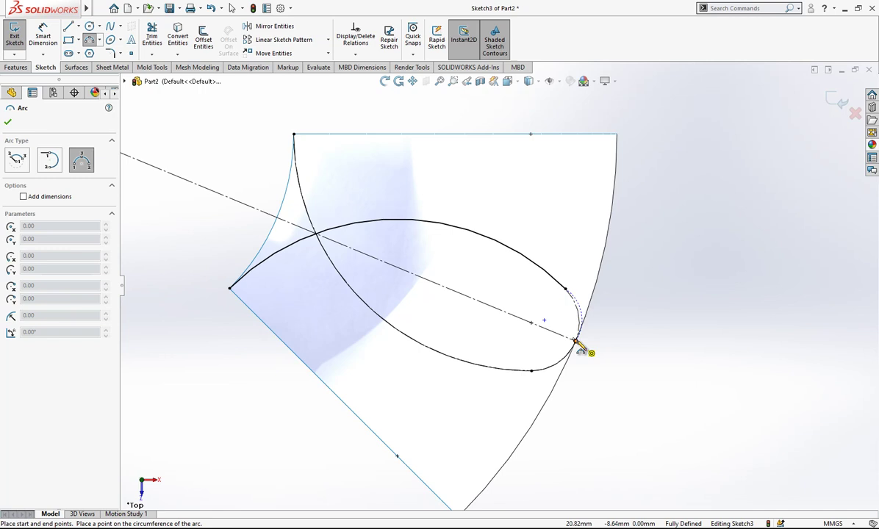
pyautogui.press('Escape')
pyautogui.scroll(3, 631, 323)
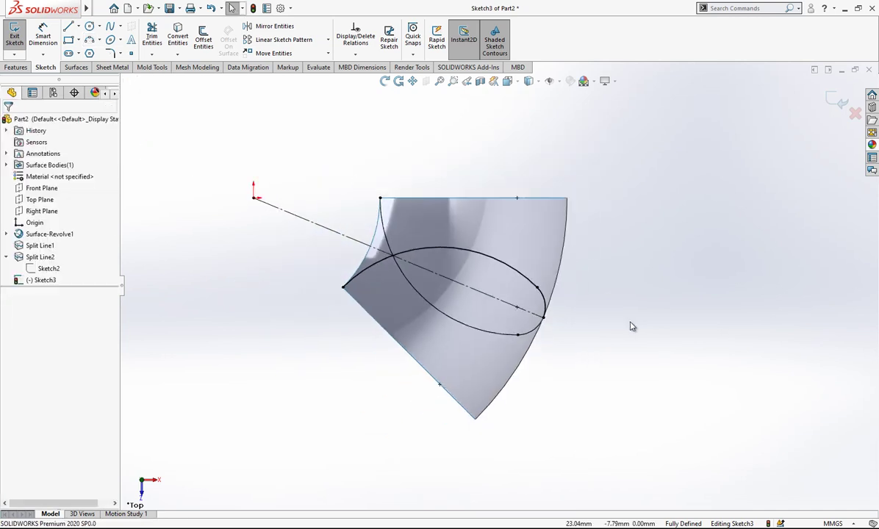
pyautogui.scroll(1, 630, 322)
pyautogui.scroll(-3, 494, 274)
pyautogui.scroll(2, 568, 318)
pyautogui.click(837, 101)
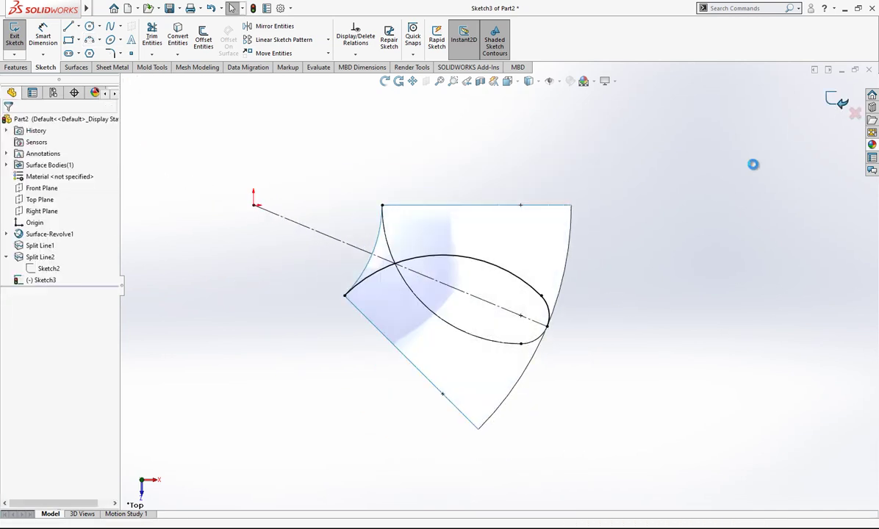
# Project the mirrored-arc sketch onto the lower surface face as a split line
pyautogui.moveTo(553, 341); pyautogui.dragTo(513, 235, button='middle')
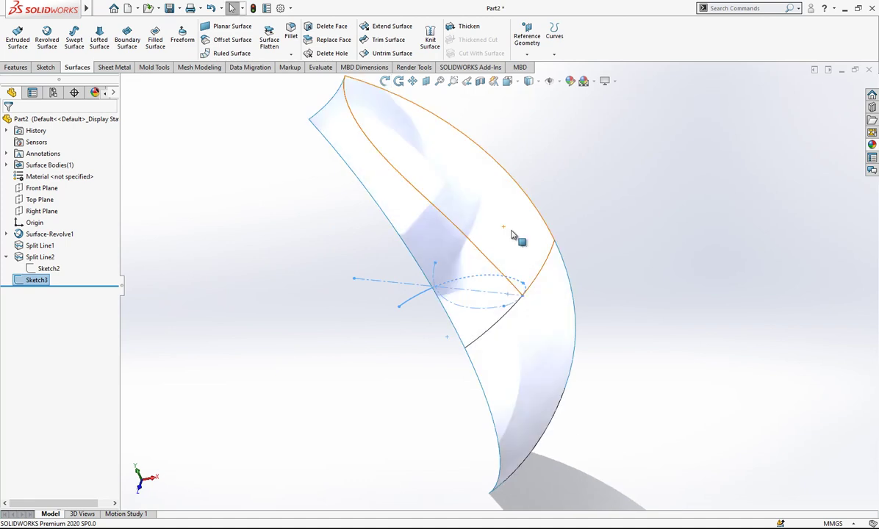
pyautogui.click(554, 37)
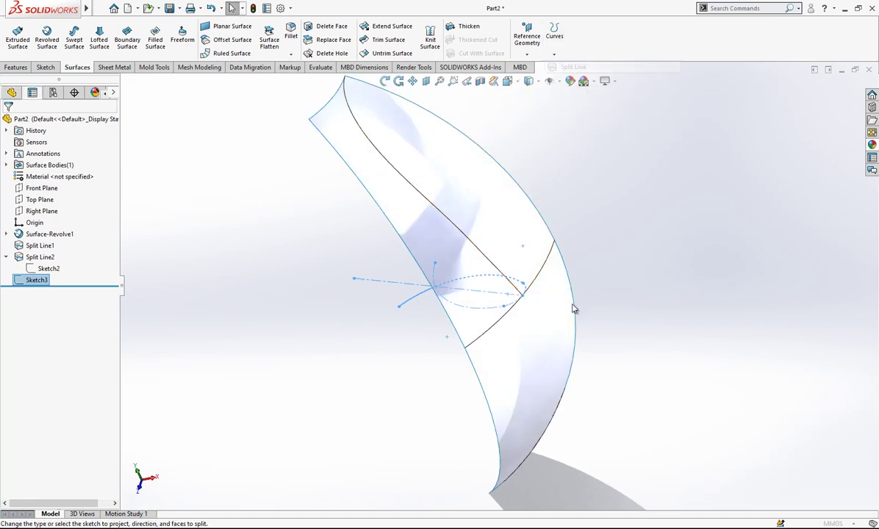
pyautogui.click(563, 343)
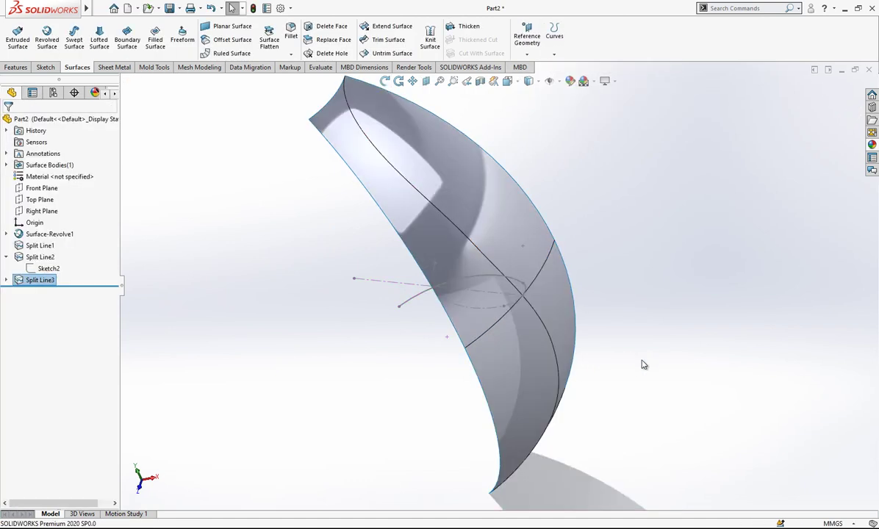
pyautogui.click(642, 361)
# Create a Normal to Surface ruled surface along the four edges of the wavy split curve, with a reduced distance
pyautogui.scroll(1, 544, 363)
pyautogui.moveTo(545, 363); pyautogui.dragTo(473, 150, button='middle')
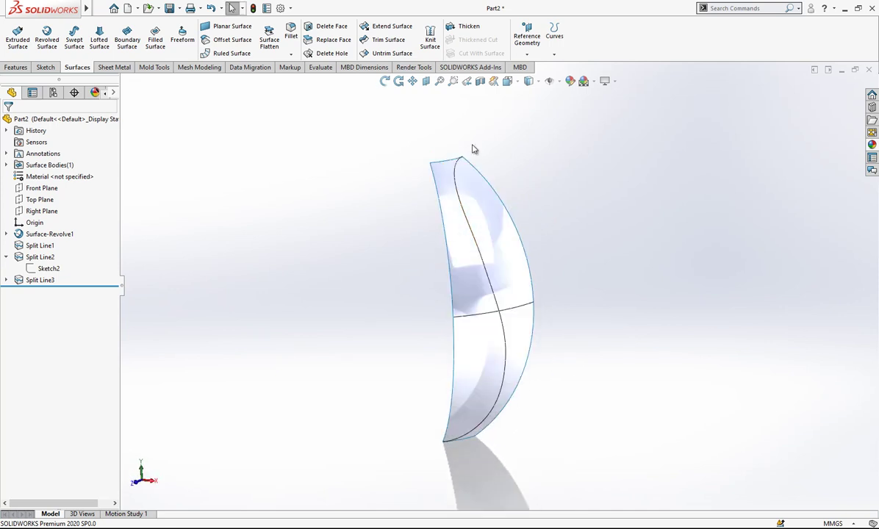
pyautogui.click(232, 53)
pyautogui.click(464, 214)
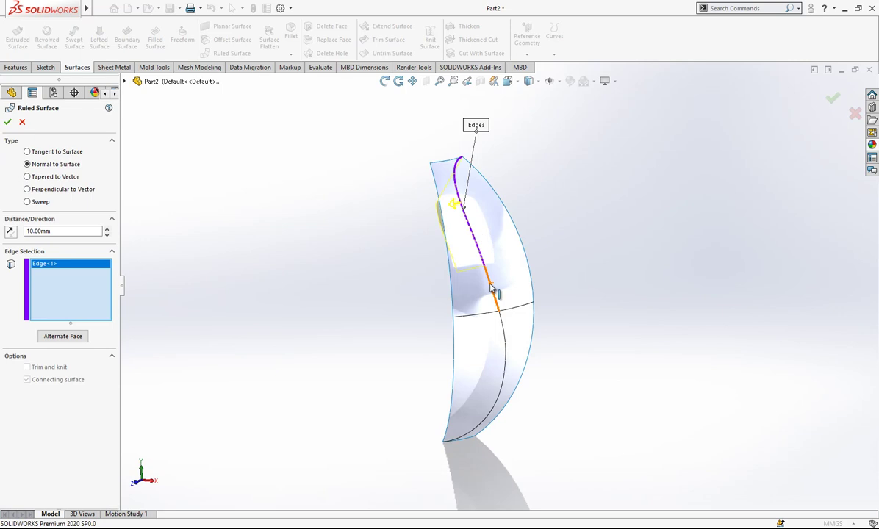
pyautogui.click(491, 288)
pyautogui.click(503, 342)
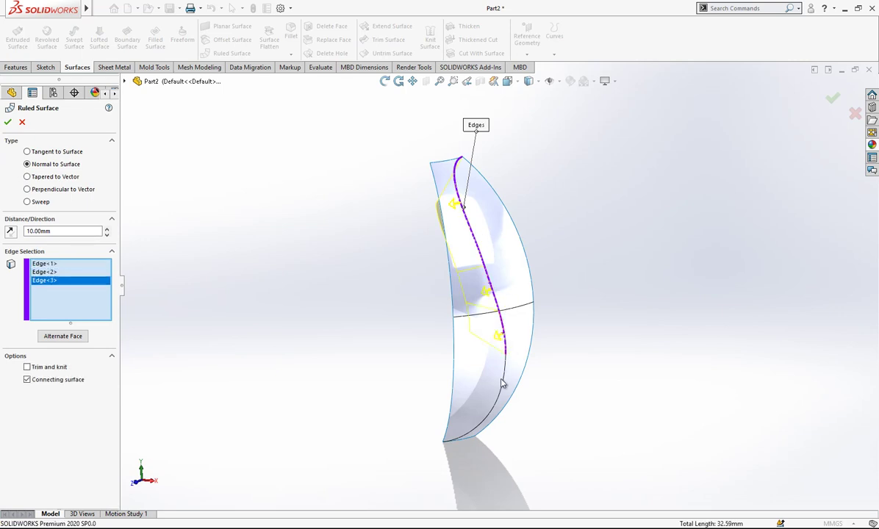
pyautogui.click(504, 387)
pyautogui.moveTo(500, 395); pyautogui.dragTo(523, 385, button='middle')
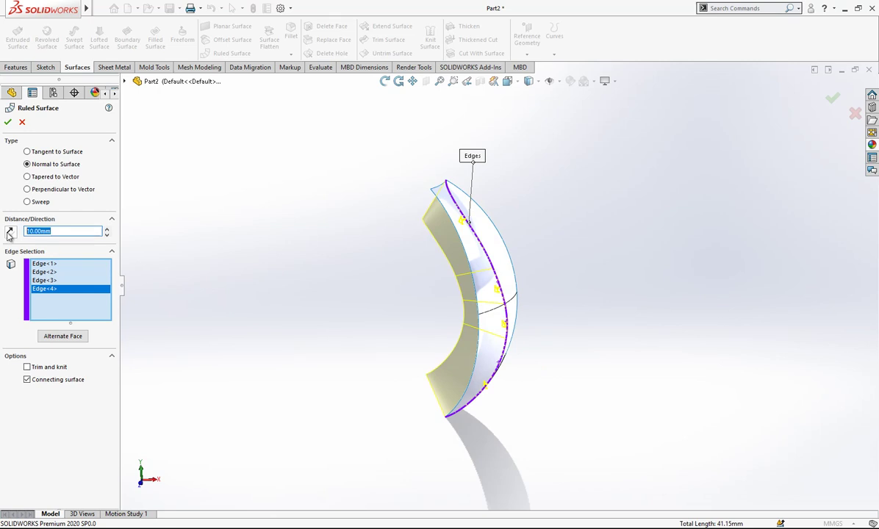
pyautogui.write('4')
pyautogui.press('Return')
pyautogui.press('Return')
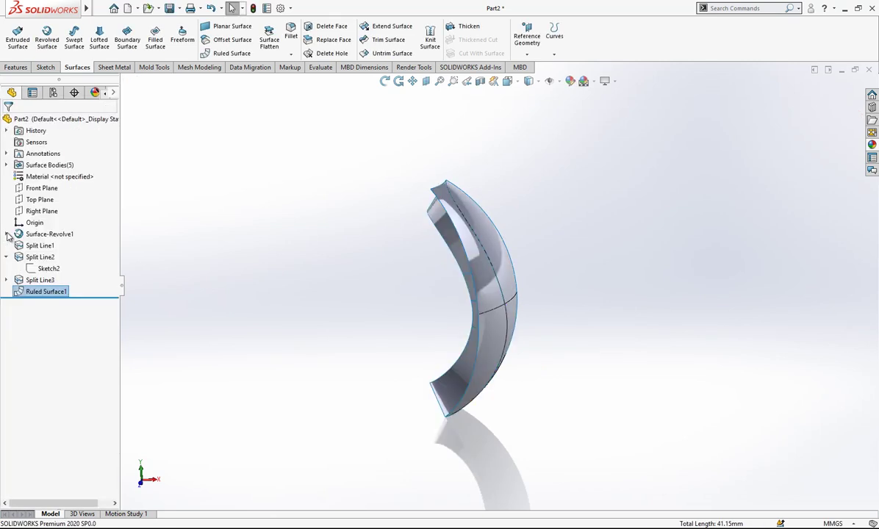
# Delete the revolved, split surface body (Split Line3) so that only the ruled surface bodies are kept
pyautogui.click(6, 165)
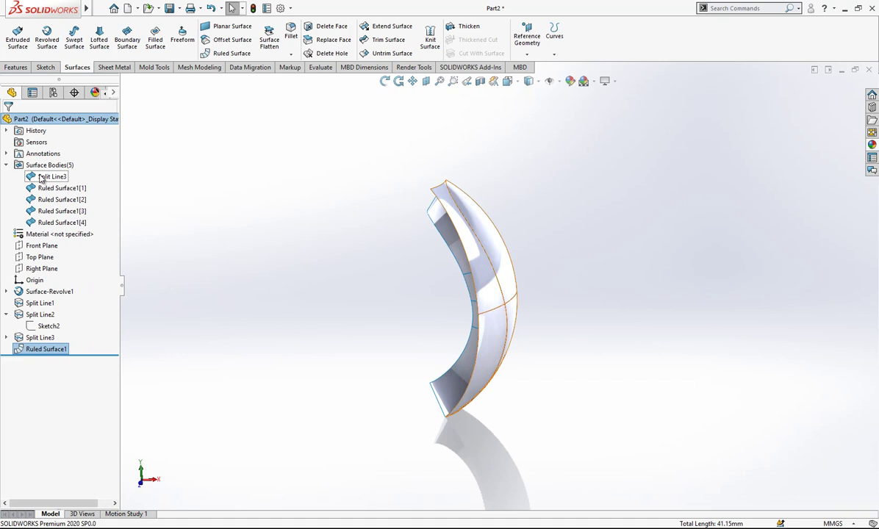
pyautogui.click(45, 176)
pyautogui.rightClick(46, 176)
pyautogui.click(85, 233)
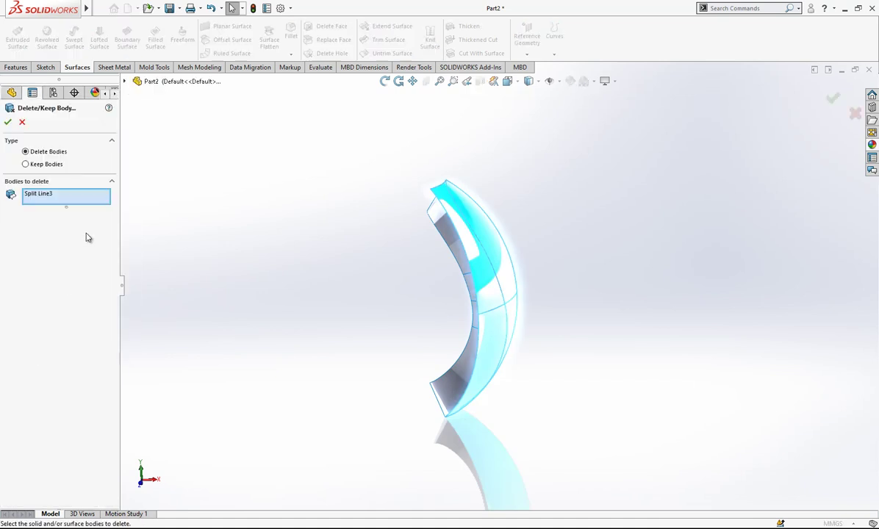
pyautogui.click(7, 122)
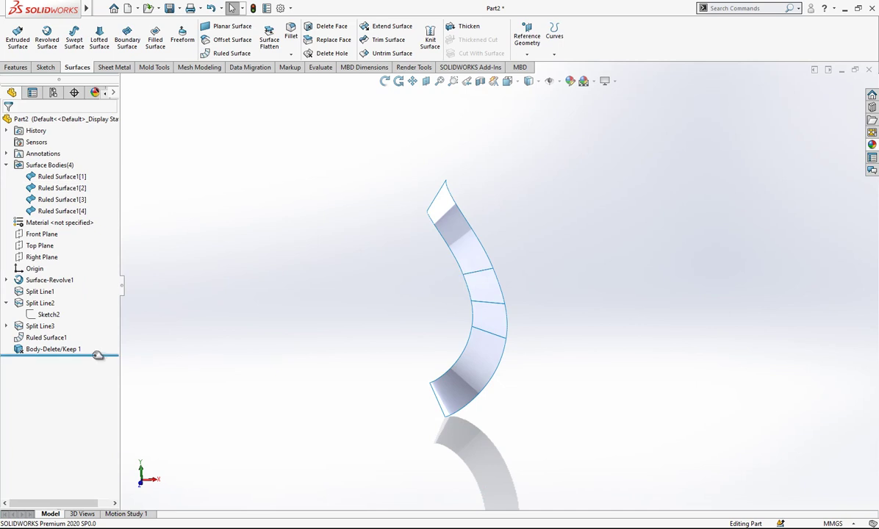
# Roll the feature history back to before the body deletion and hide the revolved, split surface body
pyautogui.moveTo(99, 356); pyautogui.dragTo(115, 342)
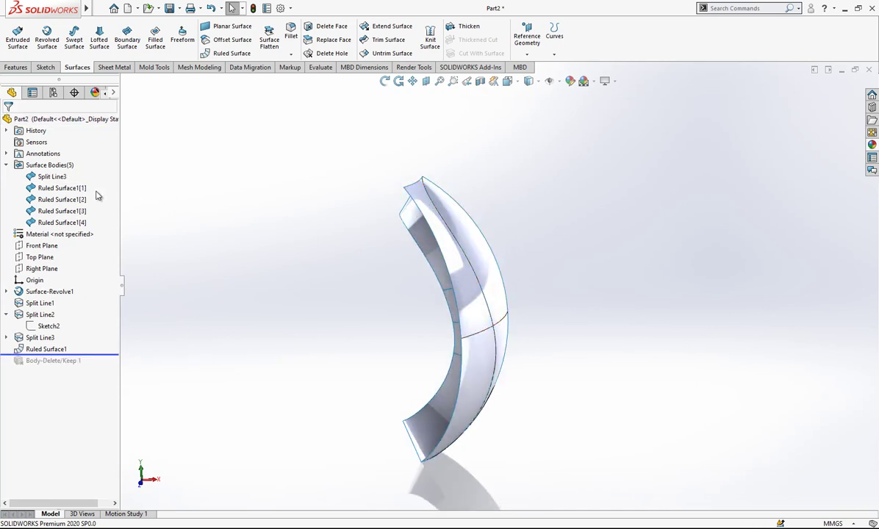
pyautogui.click(460, 224)
pyautogui.click(515, 188)
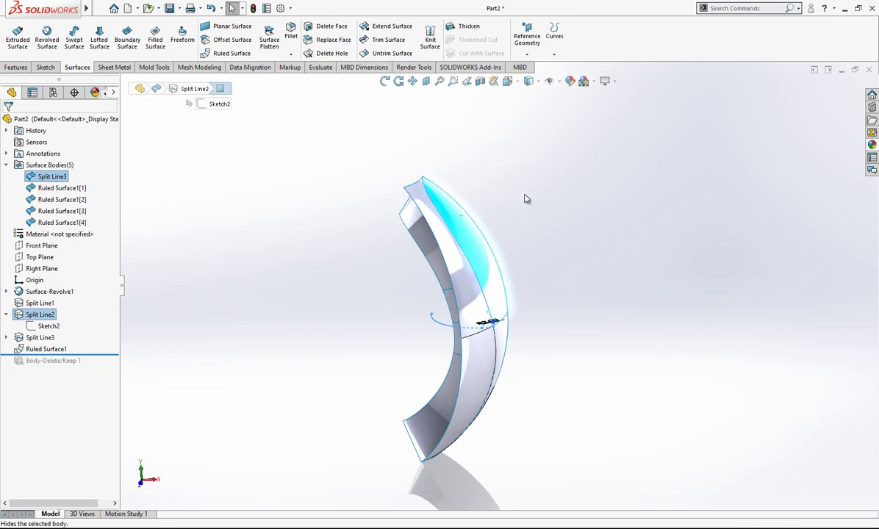
# Knit the four ruled surfaces along the wavy split curve into one surface body, without creating a solid or merging entities
pyautogui.click(431, 40)
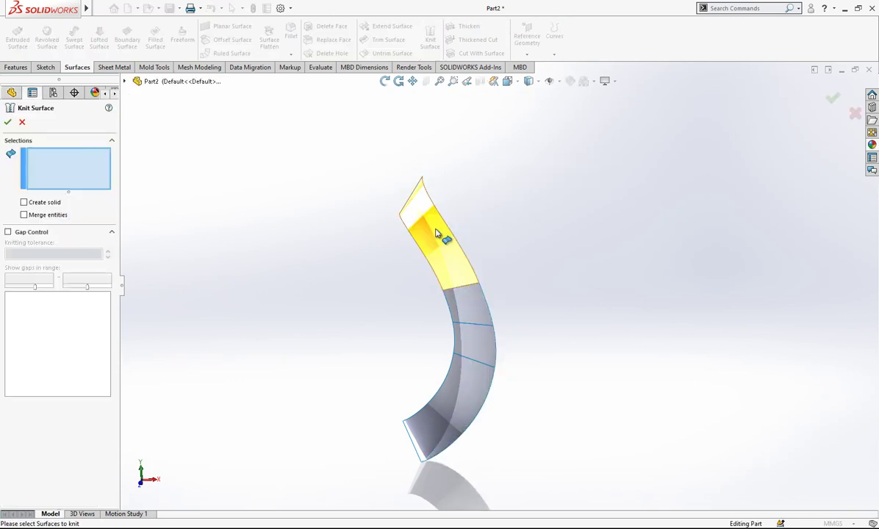
pyautogui.click(441, 231)
pyautogui.click(454, 305)
pyautogui.click(462, 338)
pyautogui.click(421, 374)
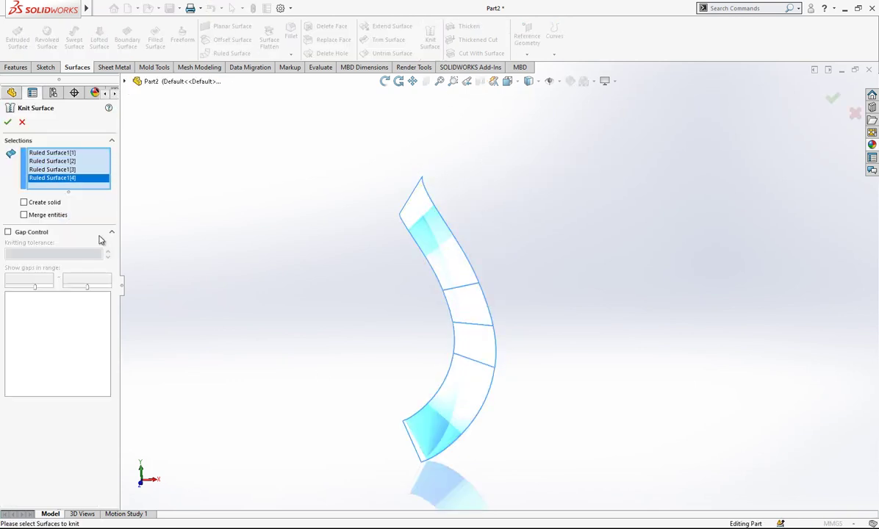
pyautogui.click(7, 123)
# Hide the knitted ruled surface body and show the revolved, split surface body (Split Line3) again
pyautogui.click(57, 188)
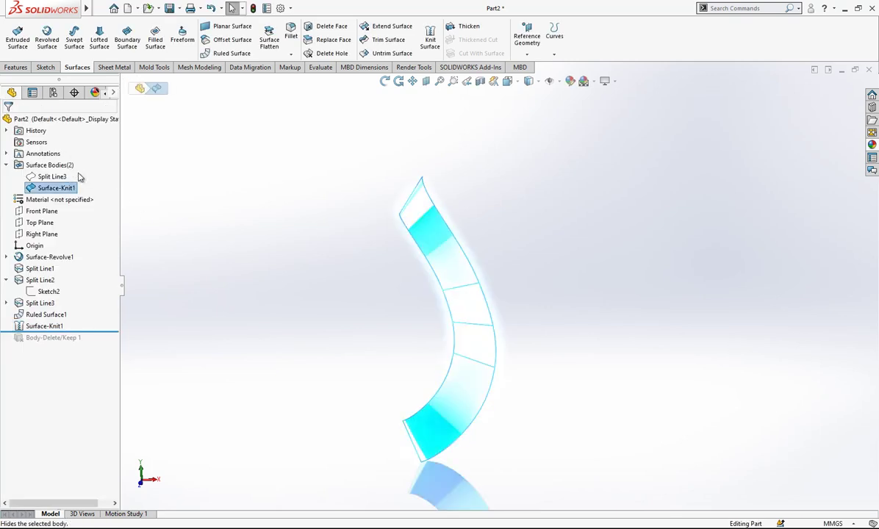
pyautogui.click(79, 174)
pyautogui.click(64, 177)
pyautogui.click(76, 162)
# Create a second Normal to Surface ruled surface along the same four split-curve edges, narrower than the first one
pyautogui.scroll(1, 486, 264)
pyautogui.scroll(-1, 486, 264)
pyautogui.moveTo(486, 264)
pyautogui.mouseDown(button='middle')
pyautogui.moveTo(478, 268)
pyautogui.moveTo(495, 273)
pyautogui.mouseUp(button='middle')
pyautogui.click(228, 53)
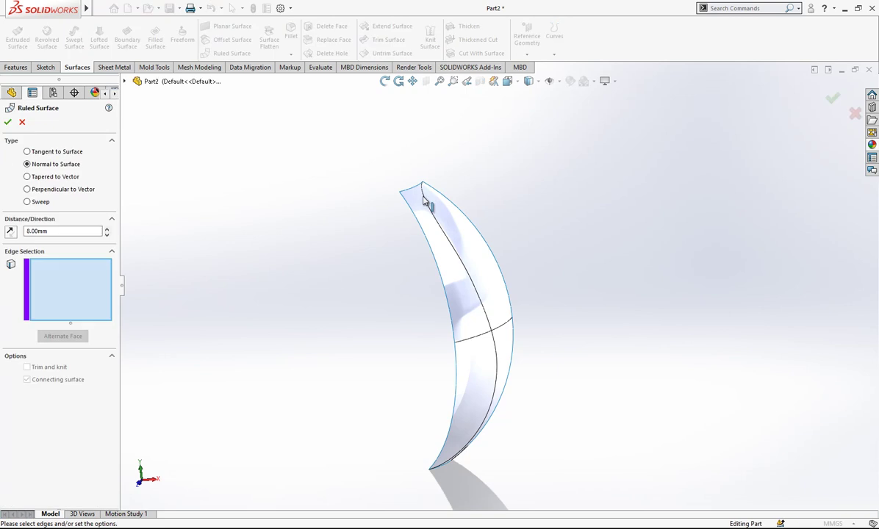
pyautogui.click(436, 218)
pyautogui.click(483, 312)
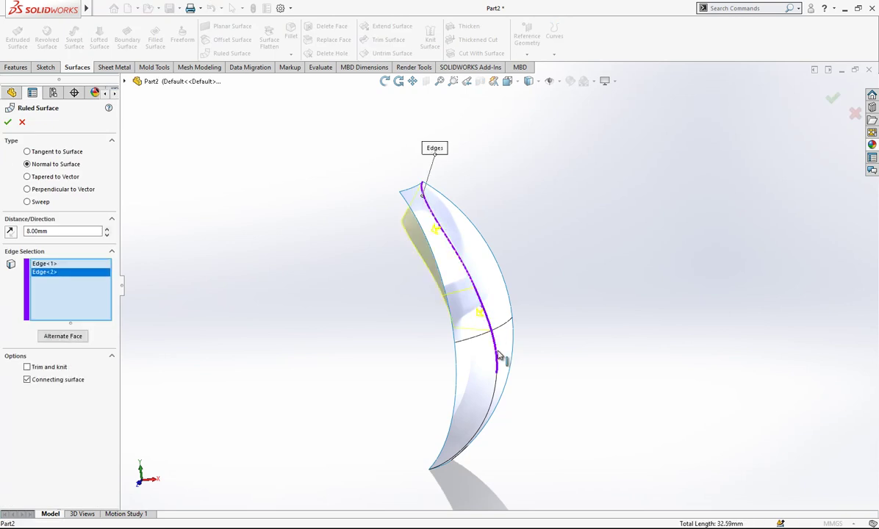
pyautogui.click(497, 360)
pyautogui.click(493, 408)
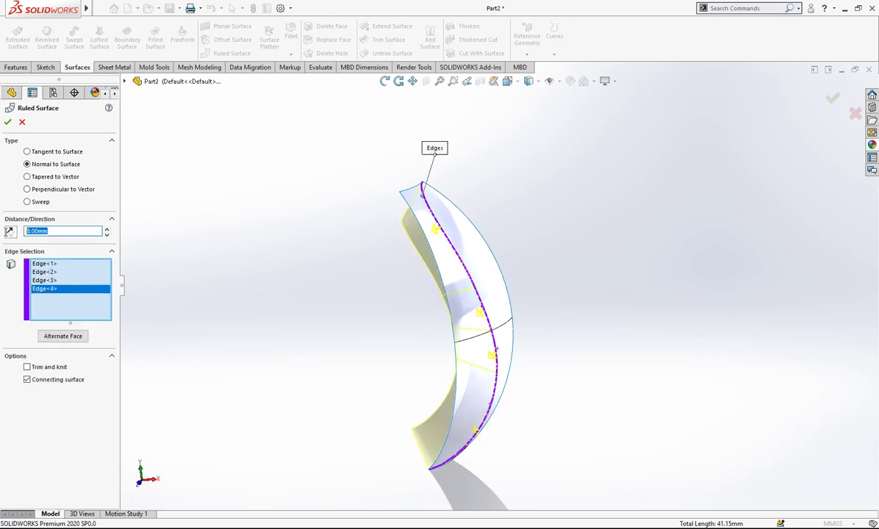
pyautogui.click(8, 234)
pyautogui.press('Return')
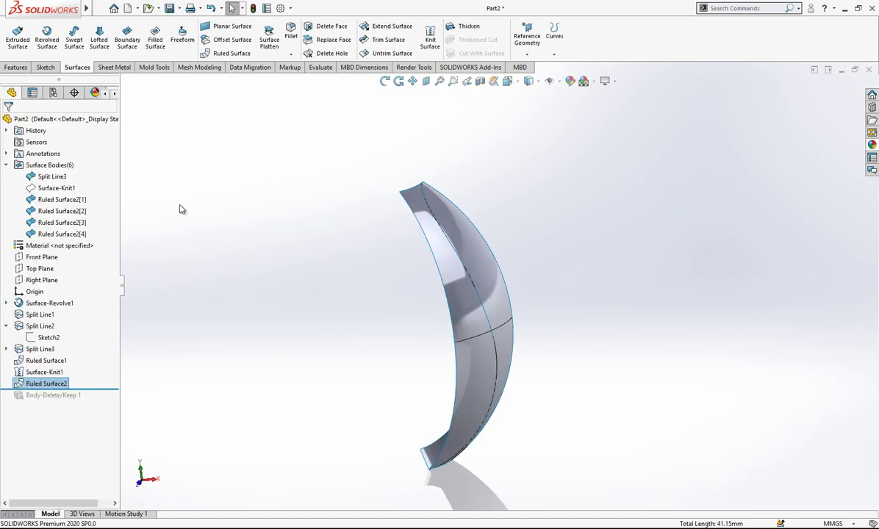
# Delete the revolved, split surface body (Split Line3) and show the hidden knitted surface body
pyautogui.click(61, 178)
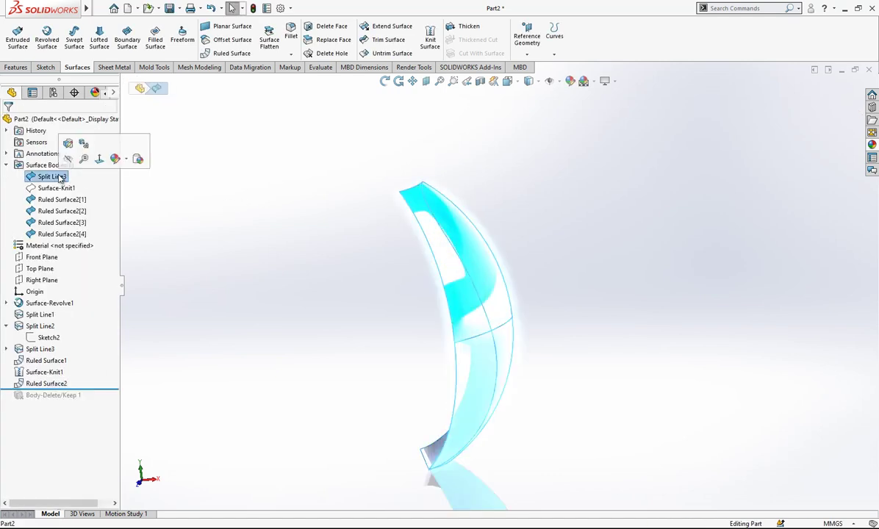
pyautogui.rightClick(60, 179)
pyautogui.click(104, 220)
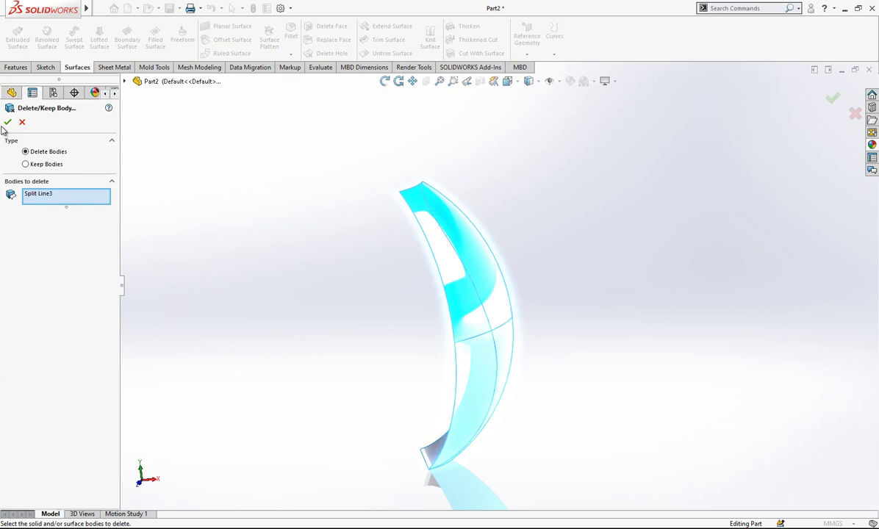
pyautogui.click(9, 122)
pyautogui.moveTo(451, 311); pyautogui.dragTo(477, 314, button='middle')
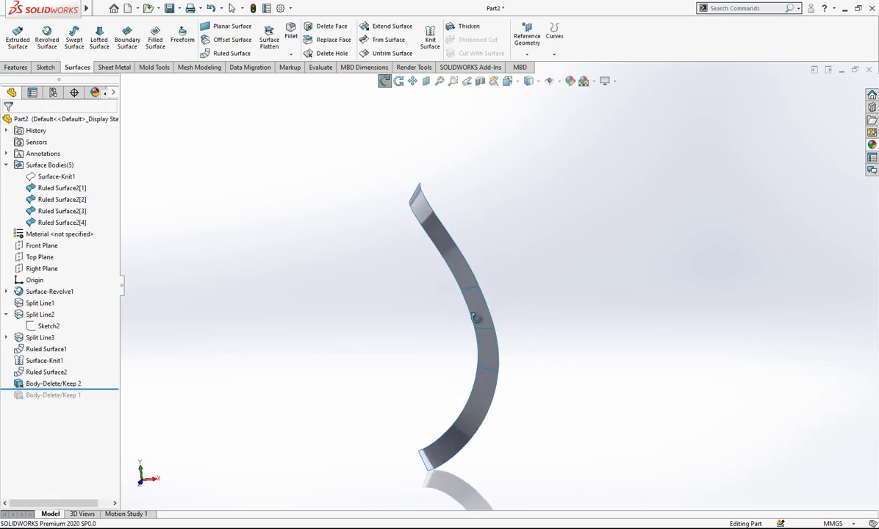
pyautogui.click(57, 175)
pyautogui.click(238, 213)
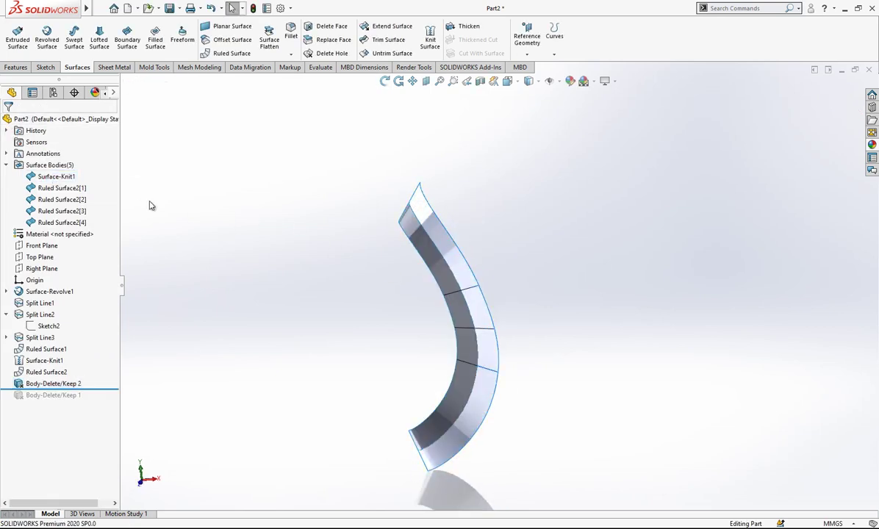
# Apply a red colour appearance to the four bodies of the second ruled surface
pyautogui.moveTo(72, 228); pyautogui.dragTo(72, 225)
pyautogui.rightClick(72, 222)
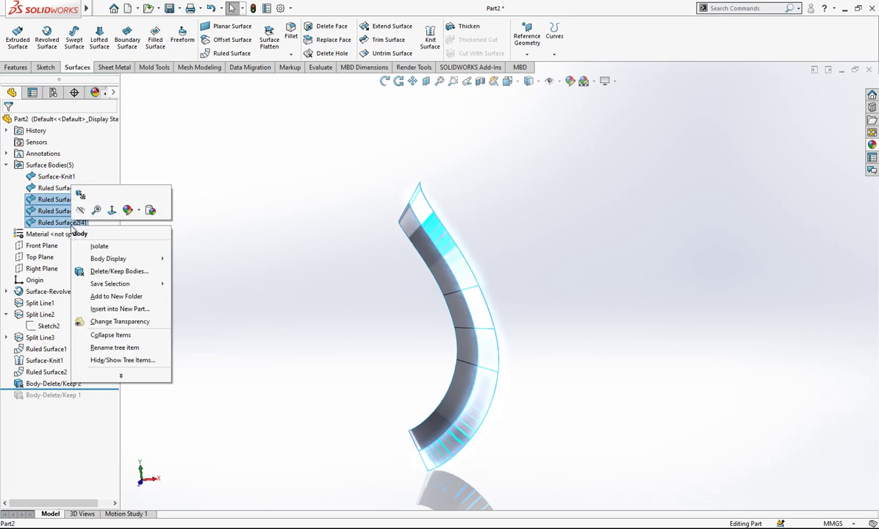
pyautogui.moveTo(135, 211)
pyautogui.click(143, 235)
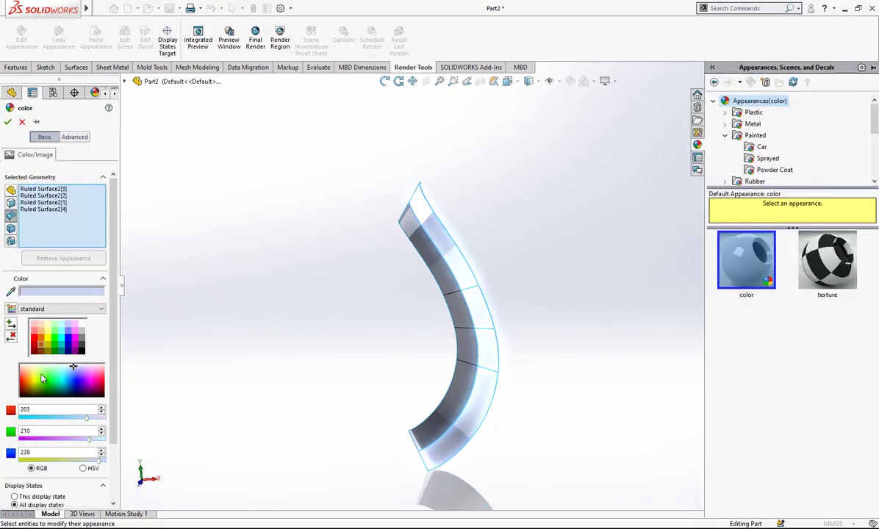
pyautogui.click(34, 345)
pyautogui.click(7, 122)
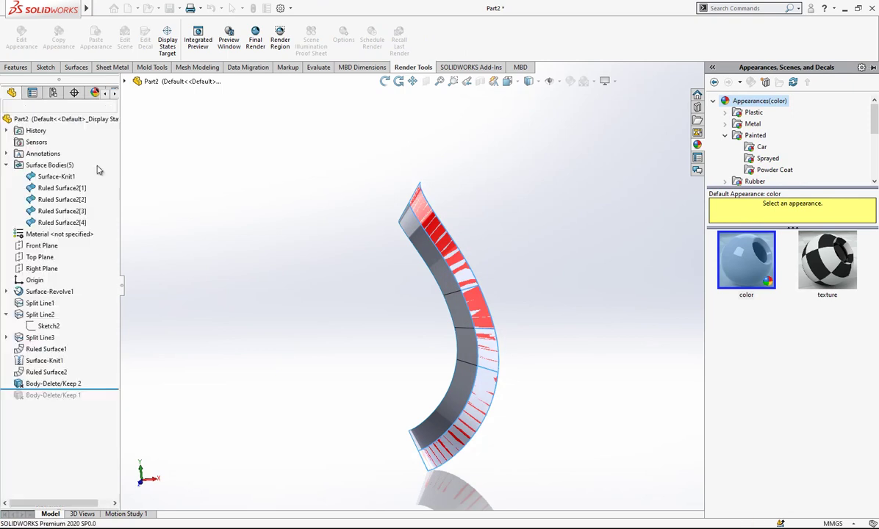
# Hide the wider knitted surface body, leaving only the four red ruled surface bodies displayed
pyautogui.scroll(-2, 500, 289)
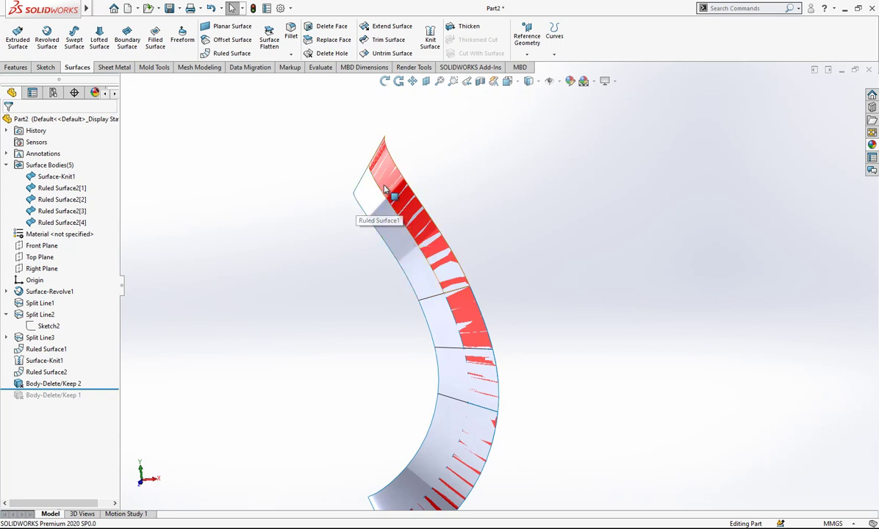
pyautogui.click(371, 209)
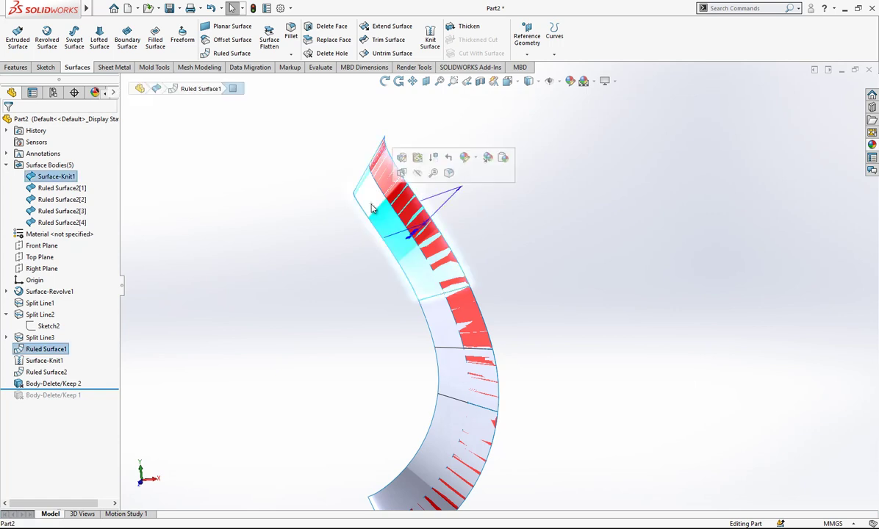
pyautogui.click(417, 174)
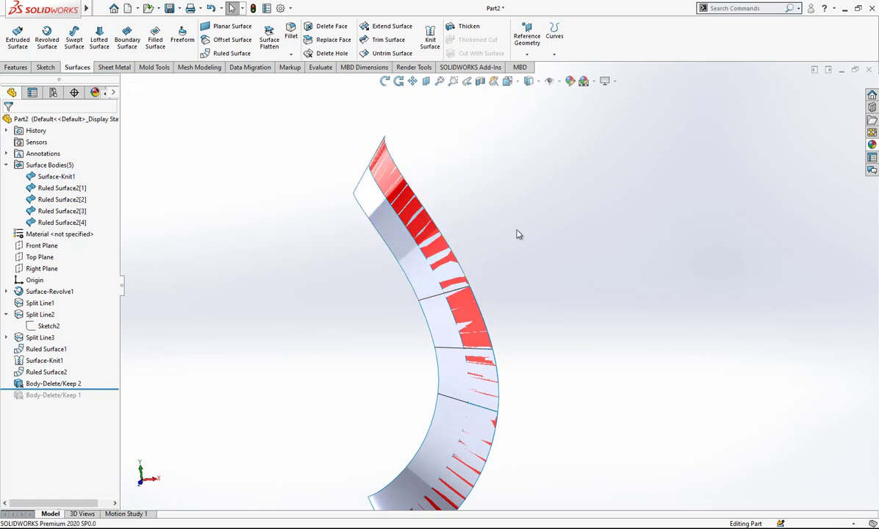
pyautogui.click(387, 224)
pyautogui.click(412, 178)
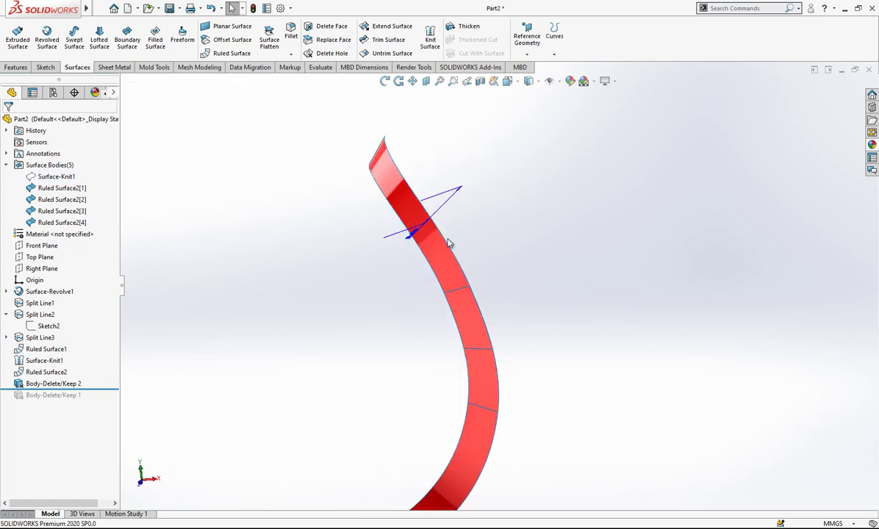
pyautogui.scroll(1, 394, 217)
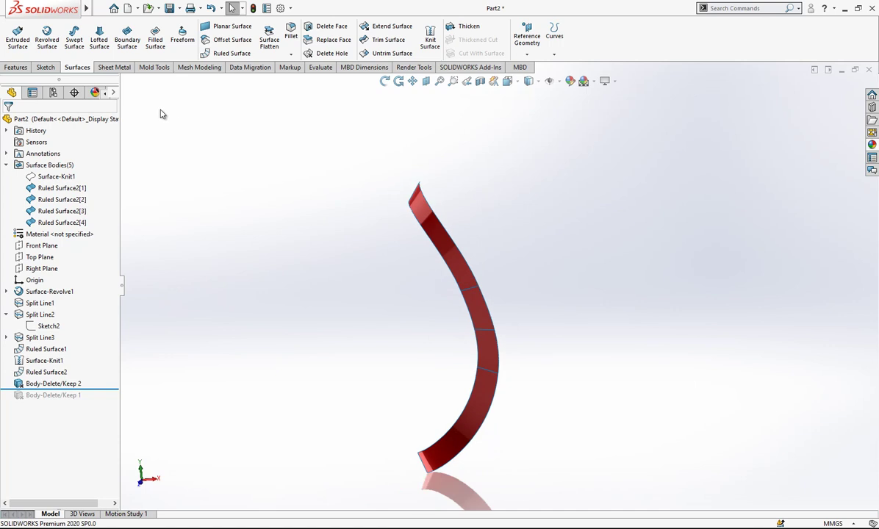
# Start a 3D sketch and convert the four inner edges of the red ruled surfaces into sketch curves
pyautogui.click(46, 66)
pyautogui.click(14, 54)
pyautogui.click(37, 78)
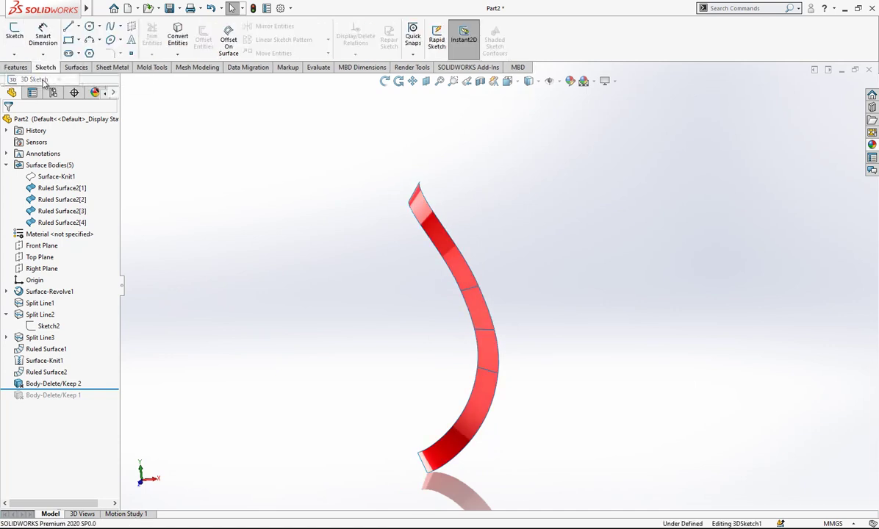
pyautogui.click(177, 37)
pyautogui.click(460, 285)
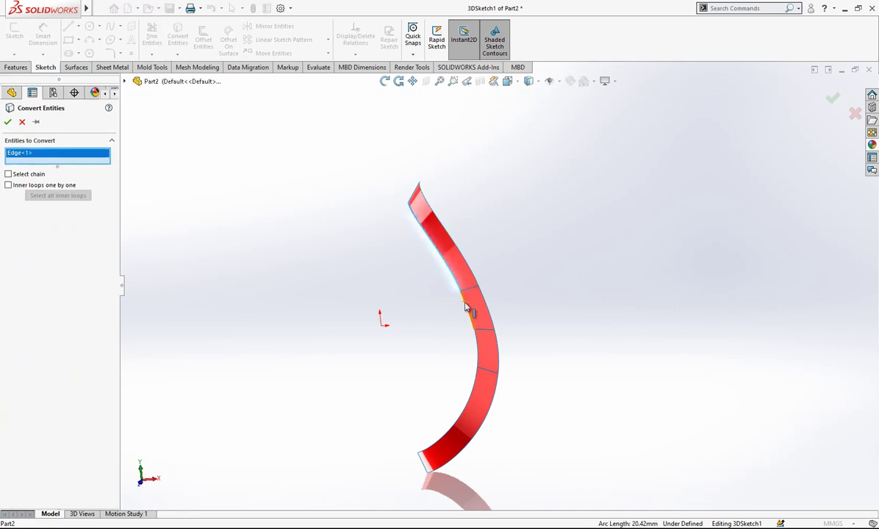
pyautogui.click(474, 334)
pyautogui.click(478, 348)
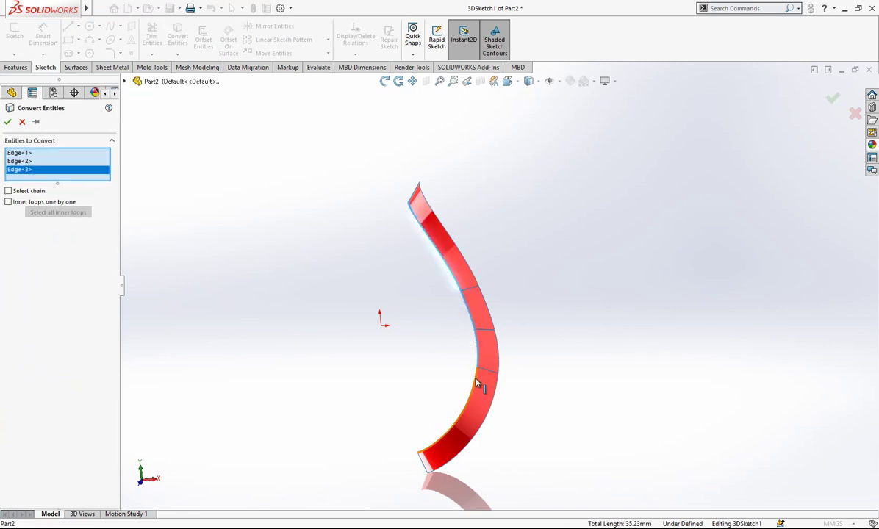
pyautogui.click(476, 381)
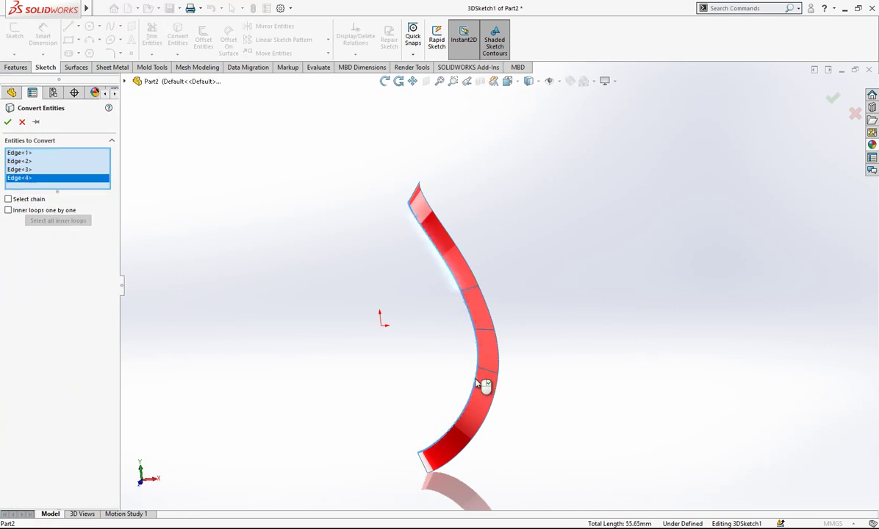
pyautogui.click(7, 123)
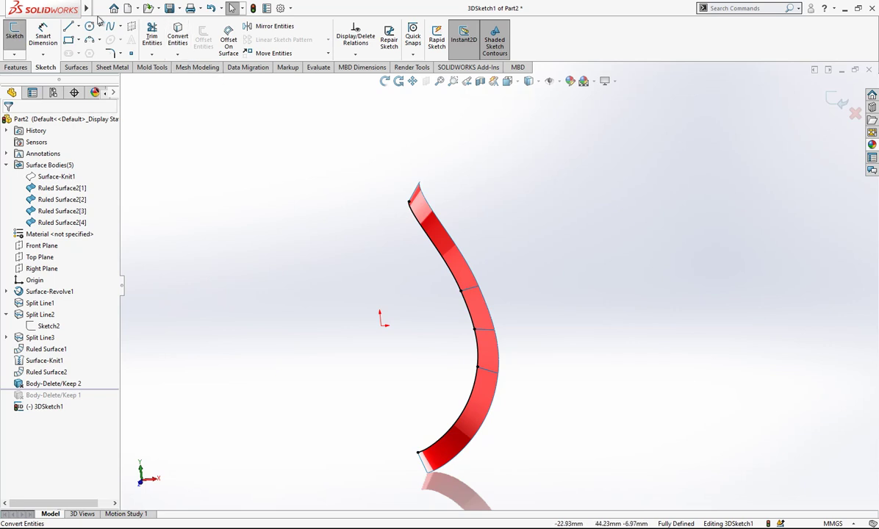
# Start a constrained Fit Spline with 0.01 mm tolerance through the four converted inner-edge curves
pyautogui.moveTo(87, 8)
pyautogui.click(170, 9)
pyautogui.moveTo(184, 8)
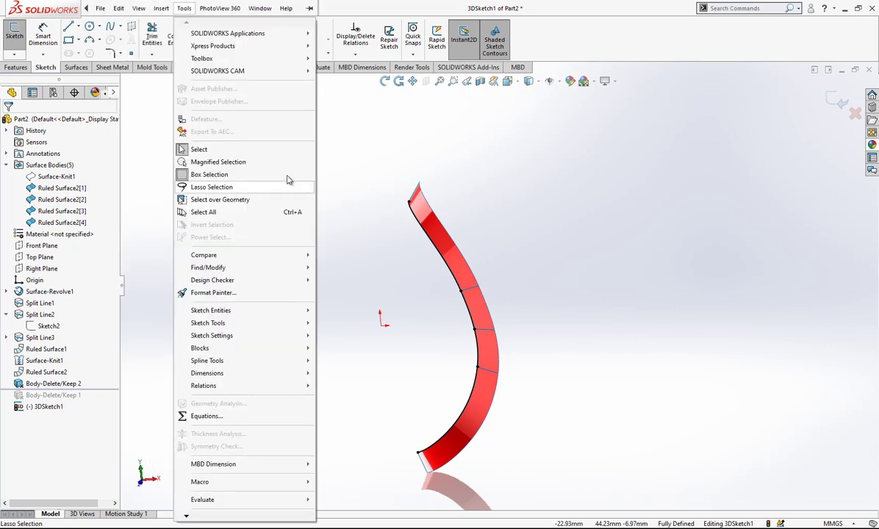
pyautogui.moveTo(210, 360)
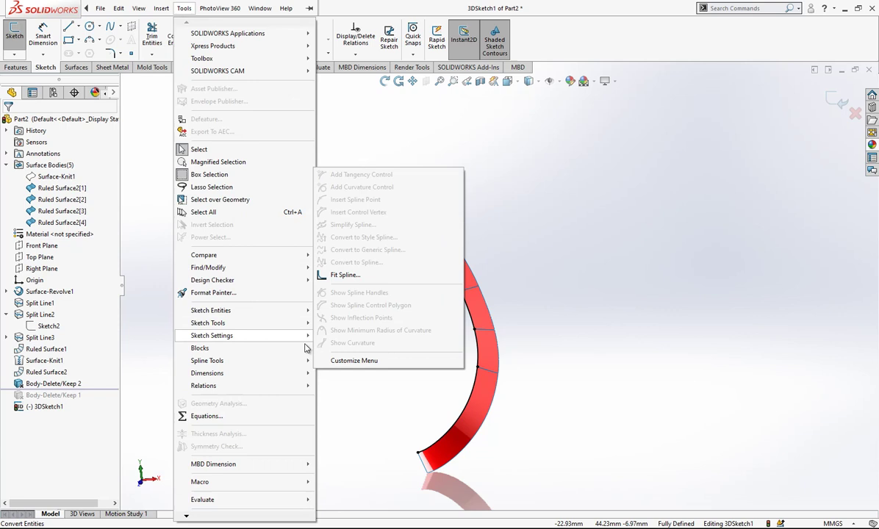
pyautogui.click(351, 279)
pyautogui.click(428, 237)
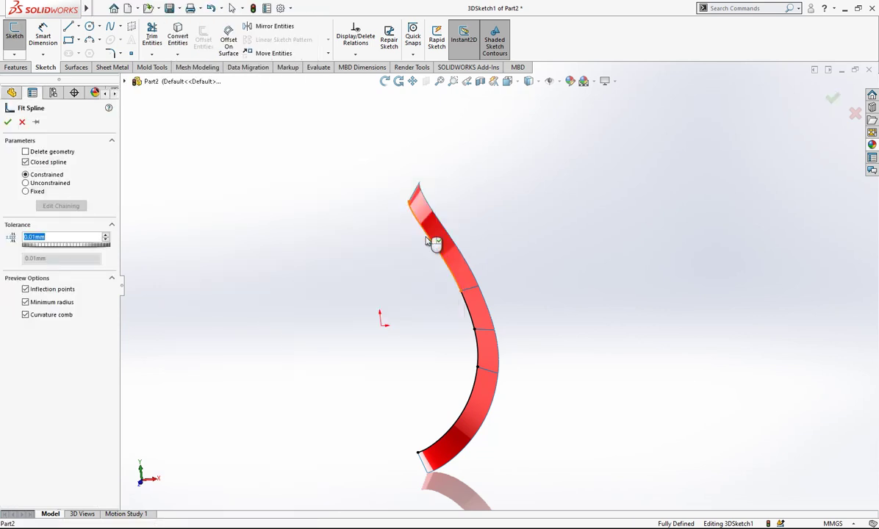
pyautogui.click(471, 316)
pyautogui.click(479, 352)
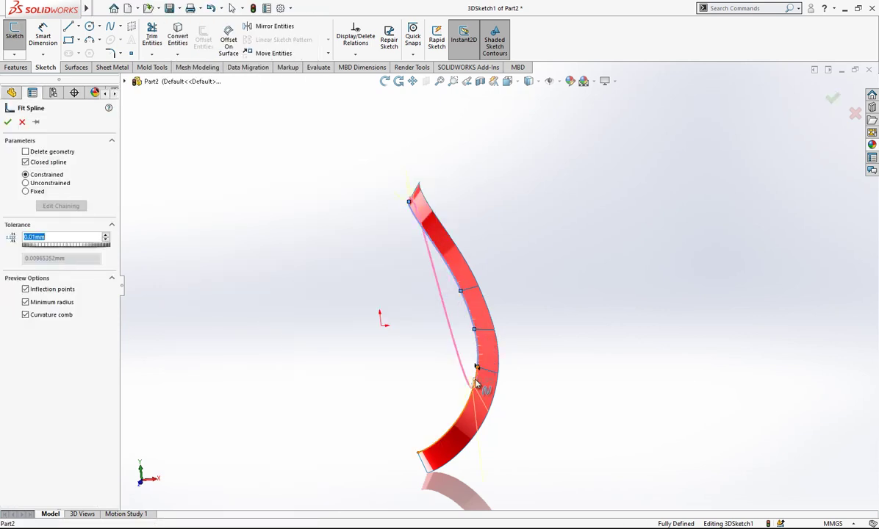
pyautogui.click(464, 422)
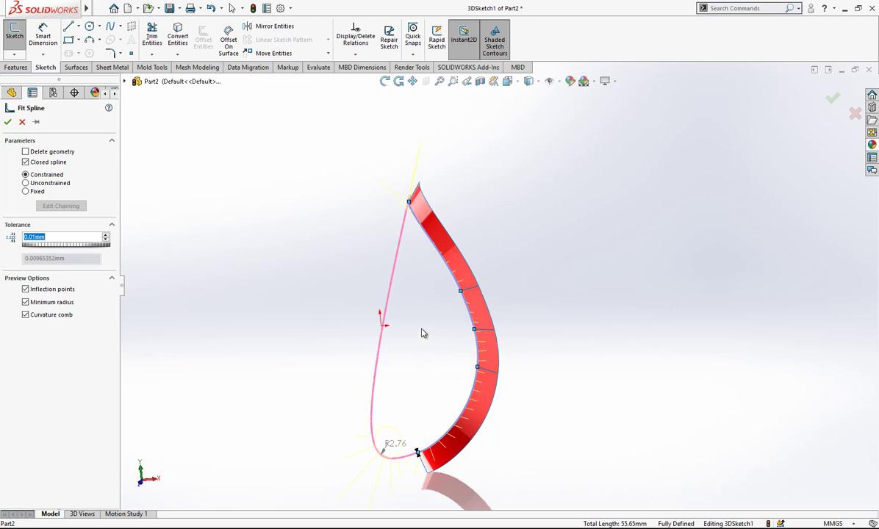
# Make the fitted spline open instead of closed, accept it and exit the 3D sketch
pyautogui.moveTo(456, 330); pyautogui.dragTo(484, 325, button='middle')
pyautogui.scroll(-1, 485, 331)
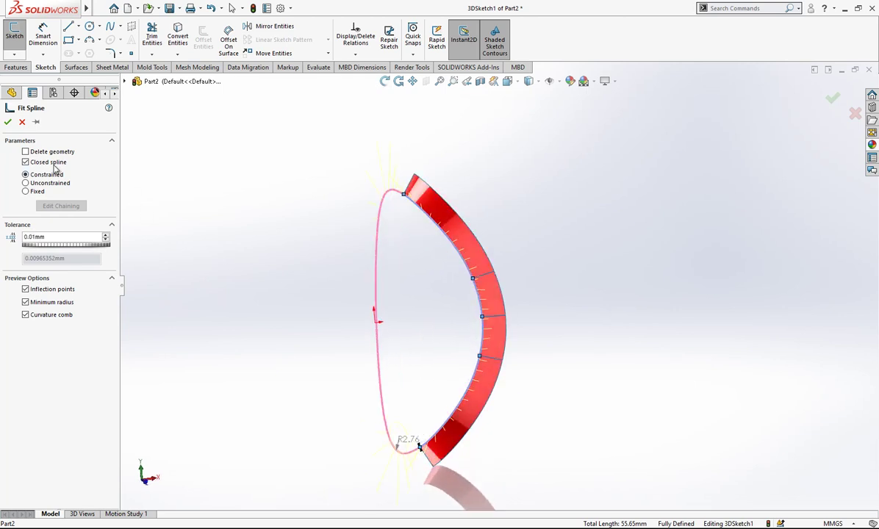
pyautogui.click(25, 162)
pyautogui.moveTo(498, 338); pyautogui.dragTo(412, 250, button='middle')
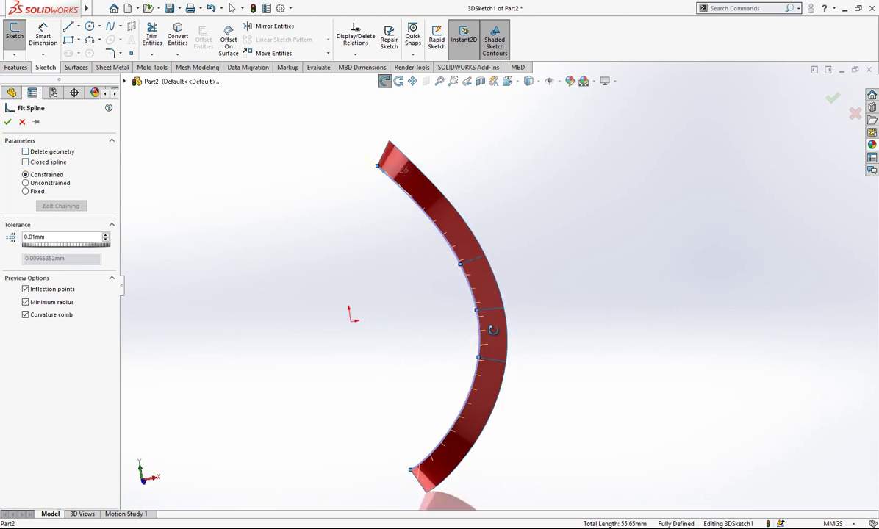
pyautogui.click(5, 120)
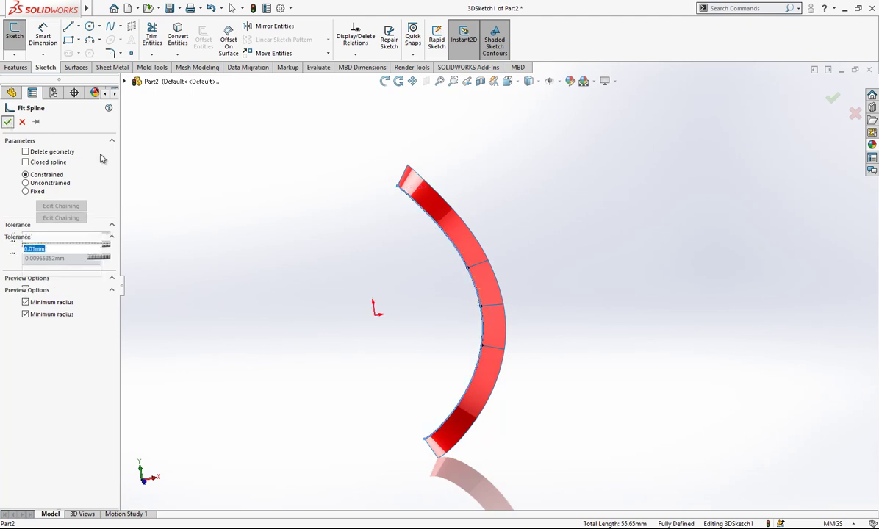
pyautogui.click(831, 97)
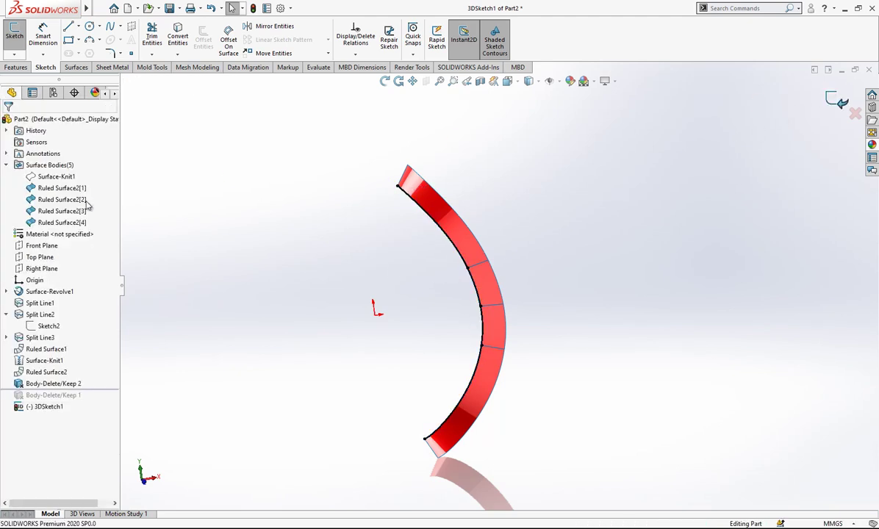
# Delete the four red ruled surface bodies from the part
pyautogui.moveTo(95, 185); pyautogui.dragTo(80, 225)
pyautogui.rightClick(80, 230)
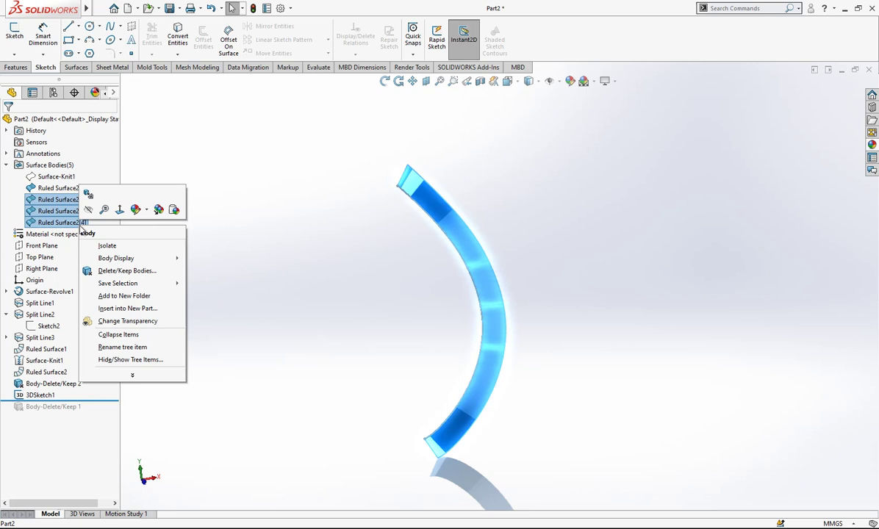
pyautogui.click(117, 271)
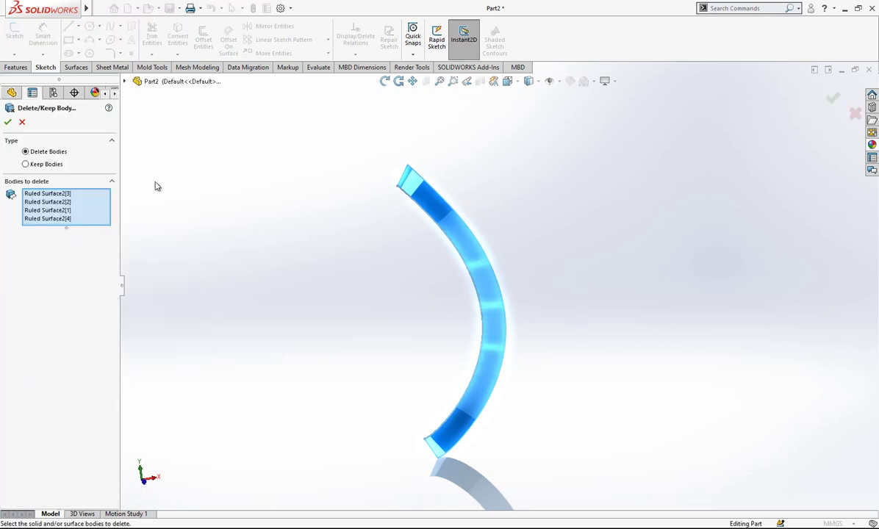
pyautogui.click(8, 123)
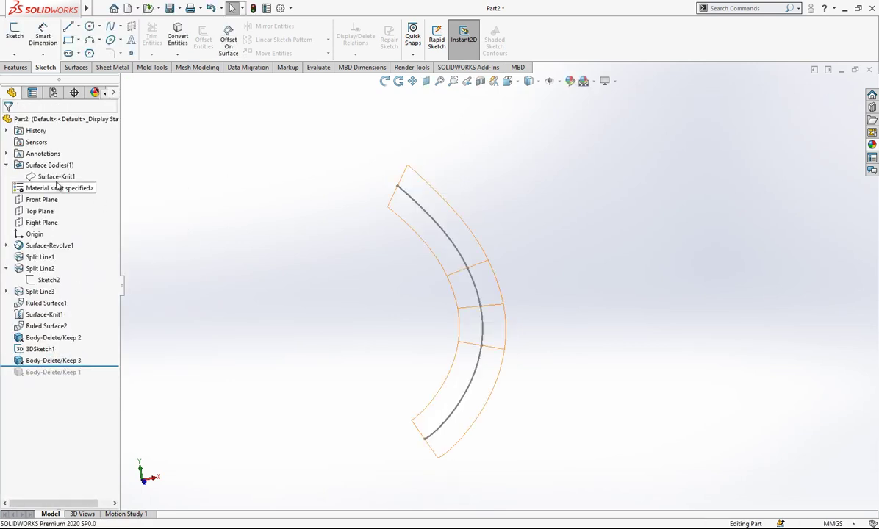
# Show the knitted surface body and copy its four faces with a 0 mm Offset Surface
pyautogui.click(53, 180)
pyautogui.moveTo(281, 245); pyautogui.dragTo(503, 261, button='middle')
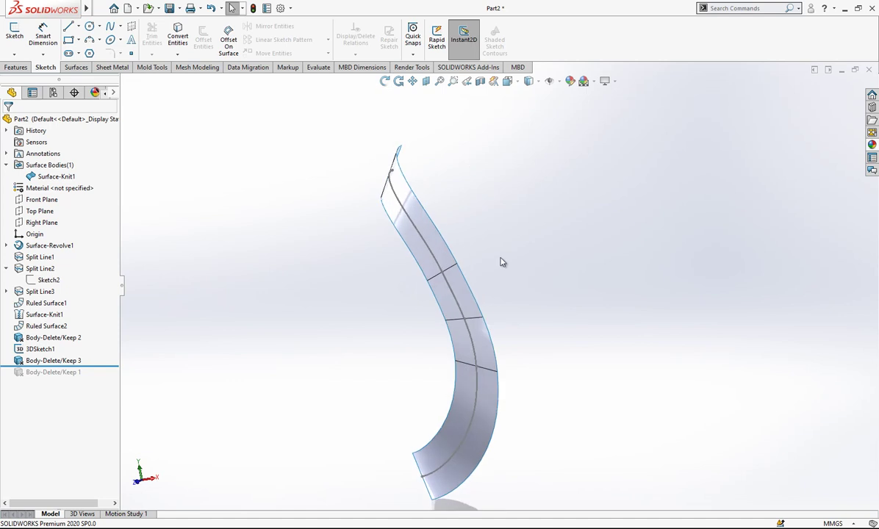
pyautogui.click(86, 67)
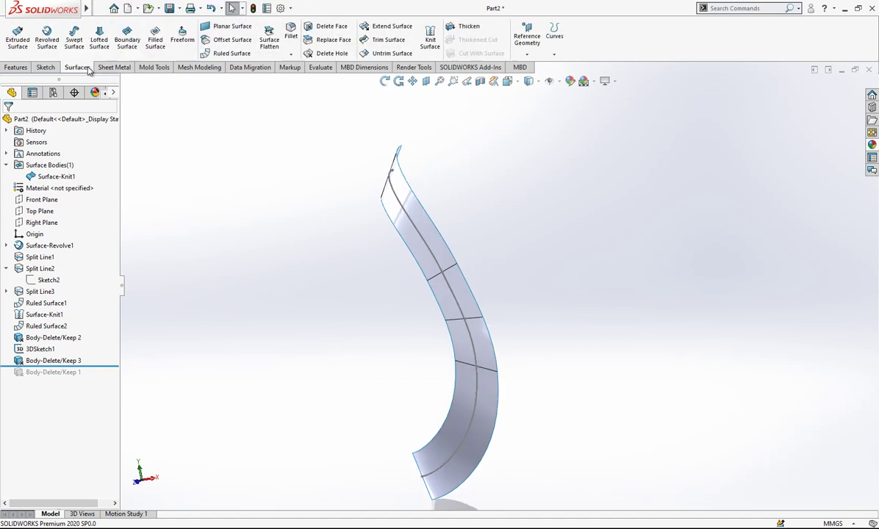
pyautogui.click(220, 39)
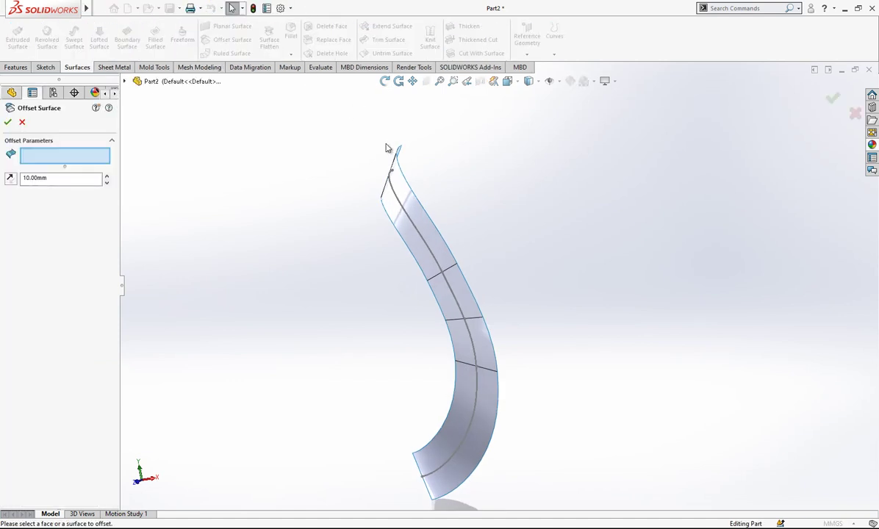
pyautogui.click(414, 194)
pyautogui.click(454, 282)
pyautogui.click(452, 327)
pyautogui.click(459, 395)
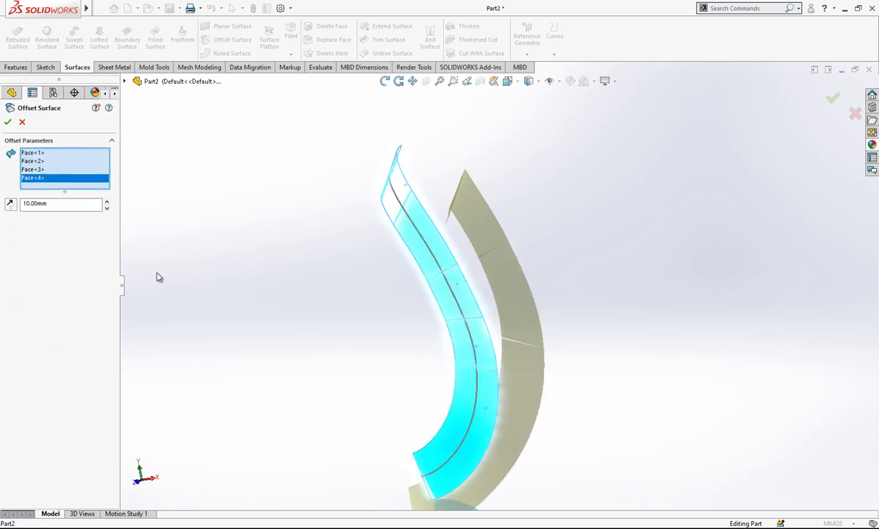
pyautogui.press('Return')
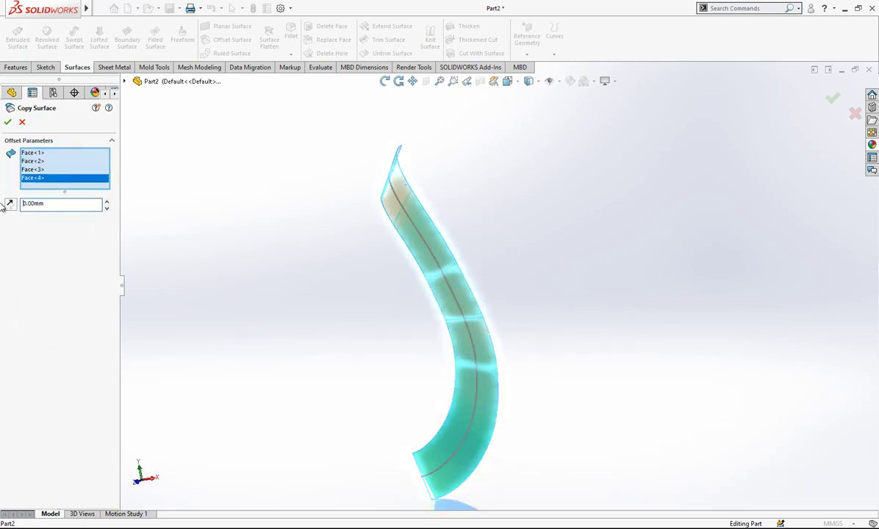
# Apply an orange colour appearance to the copied offset surface body
pyautogui.click(55, 187)
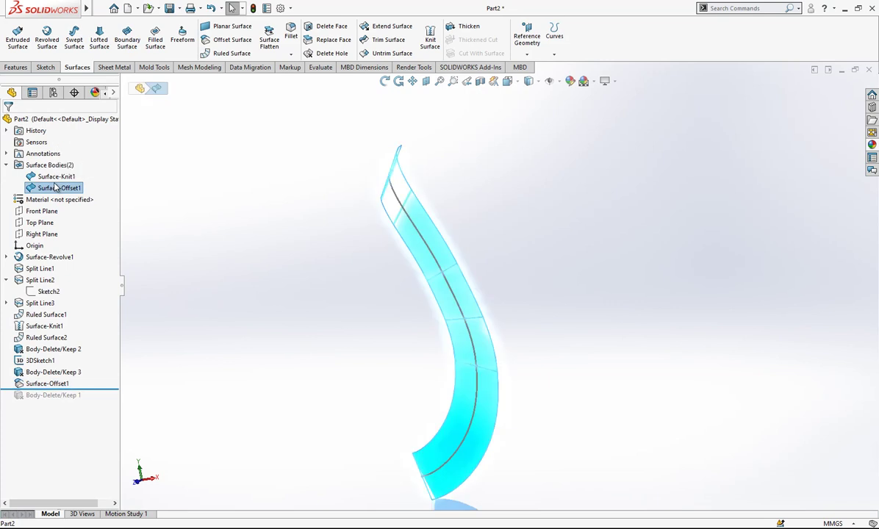
pyautogui.rightClick(55, 187)
pyautogui.moveTo(122, 171)
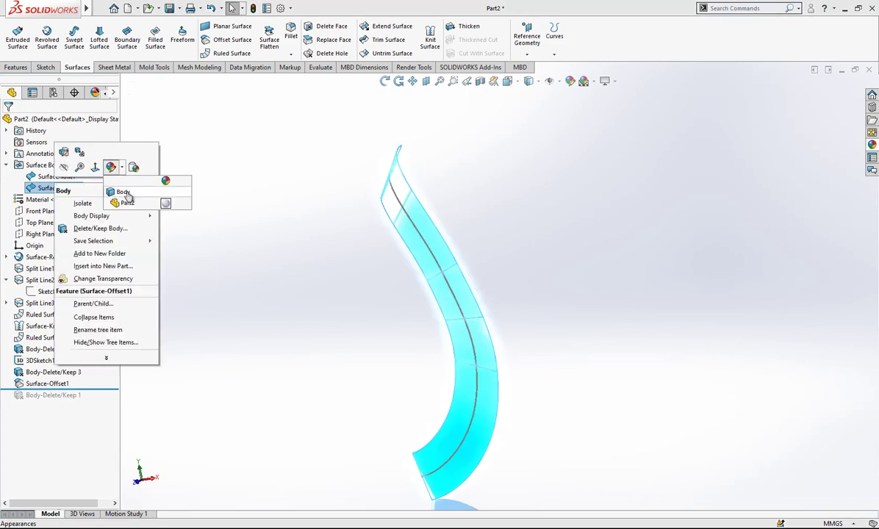
pyautogui.click(125, 193)
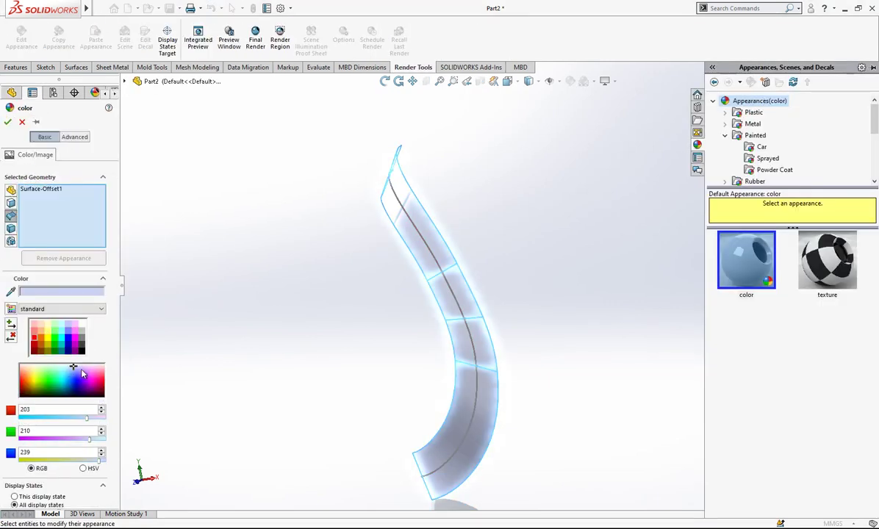
pyautogui.click(50, 339)
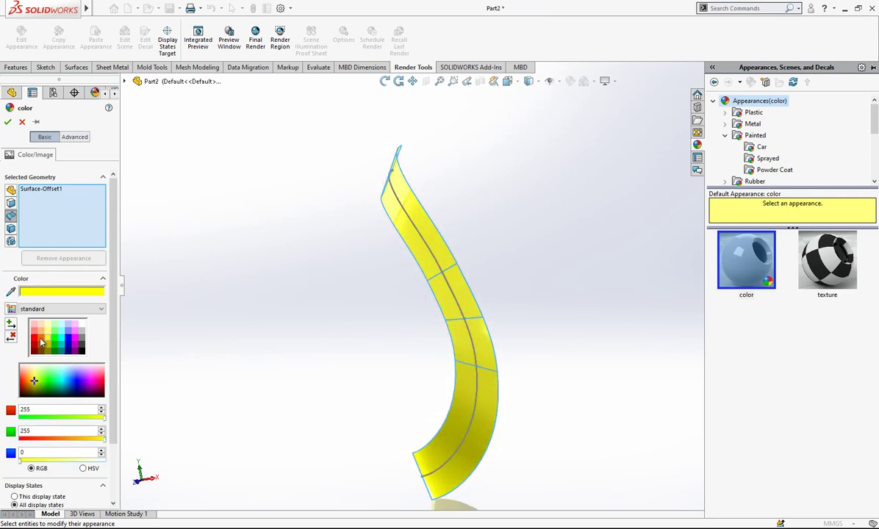
pyautogui.click(41, 339)
pyautogui.click(7, 123)
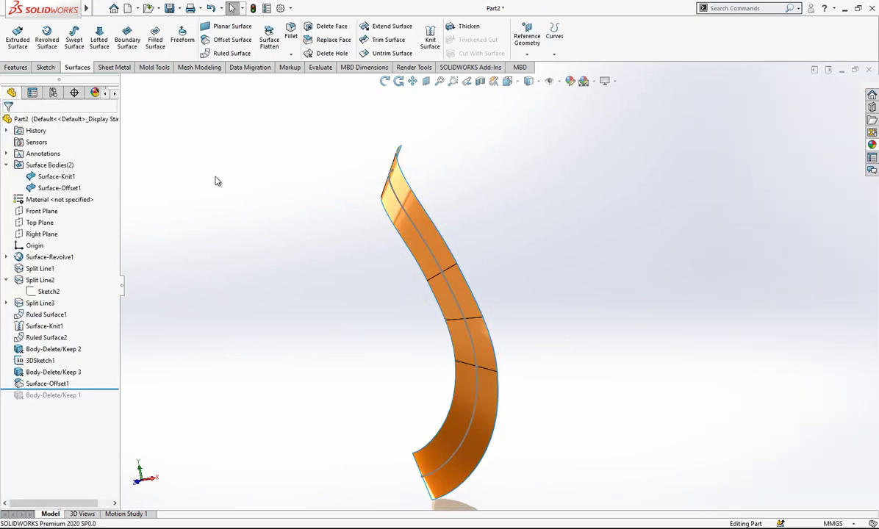
# Hide the orange offset surface body
pyautogui.click(74, 188)
pyautogui.click(97, 155)
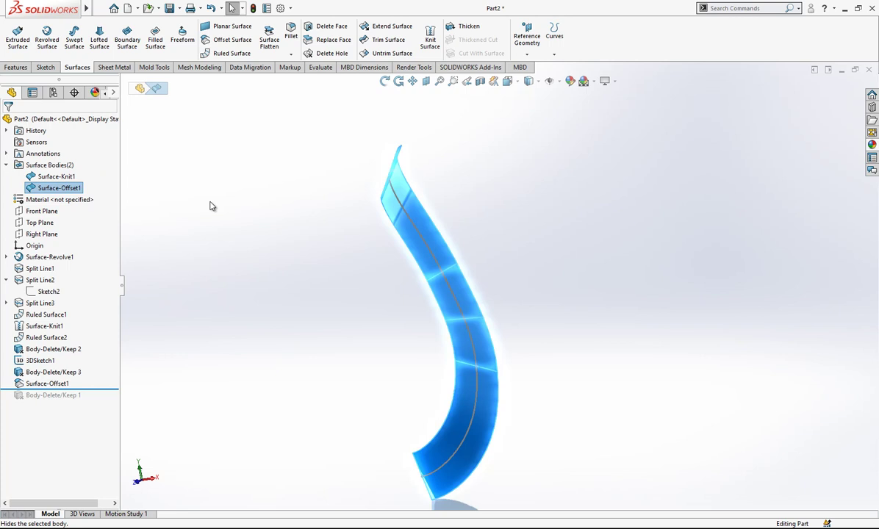
pyautogui.moveTo(475, 286)
pyautogui.mouseDown(button='middle')
pyautogui.moveTo(477, 294)
pyautogui.moveTo(471, 276)
pyautogui.mouseUp(button='middle')
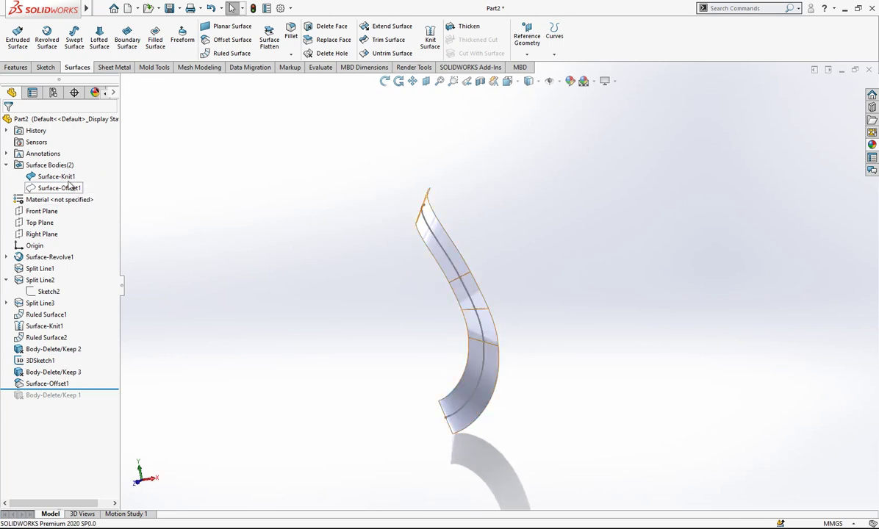
# Open the 3D sketch for editing and hide the four ruled surface bodies and the knitted surface body
pyautogui.click(40, 360)
pyautogui.click(54, 334)
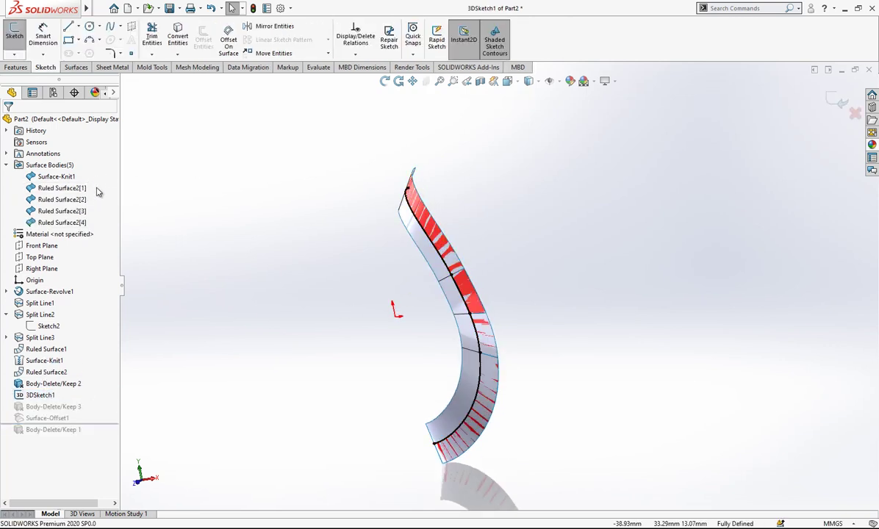
pyautogui.moveTo(80, 224); pyautogui.dragTo(69, 230)
pyautogui.rightClick(69, 227)
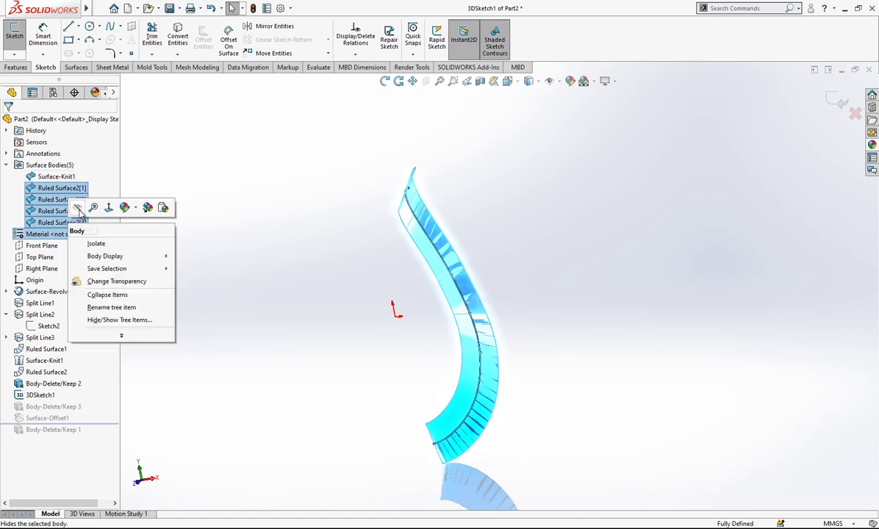
pyautogui.click(77, 210)
pyautogui.rightClick(55, 178)
pyautogui.click(448, 297)
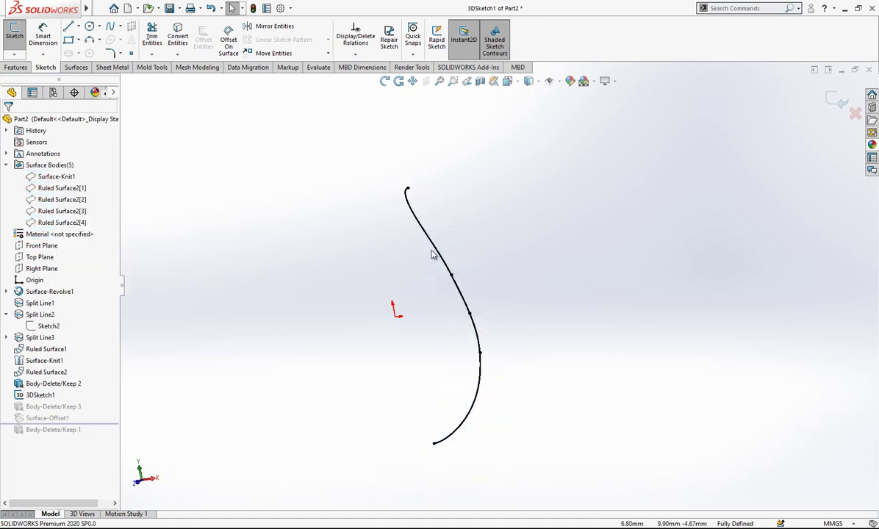
# Use the Segment tool to place 4 equally spaced sketch points on the fitted spline and exit the 3D sketch
pyautogui.scroll(2, 463, 293)
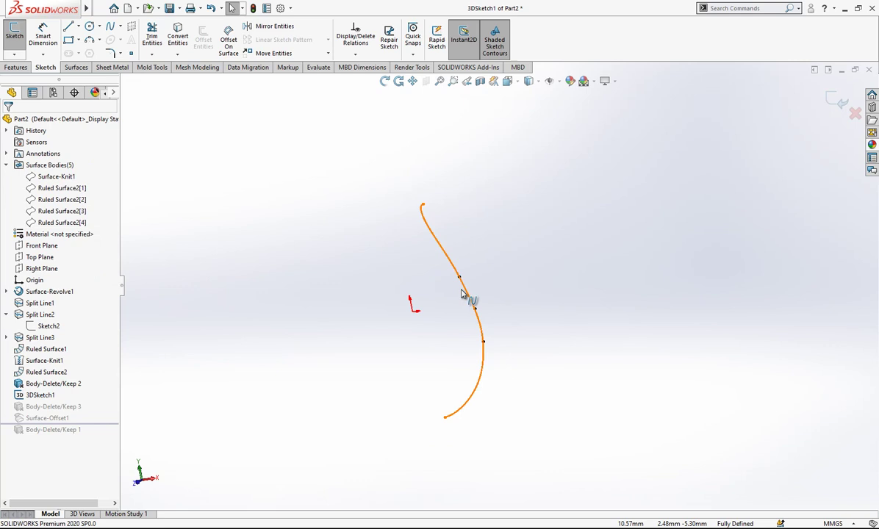
pyautogui.moveTo(464, 293); pyautogui.dragTo(436, 245, button='middle')
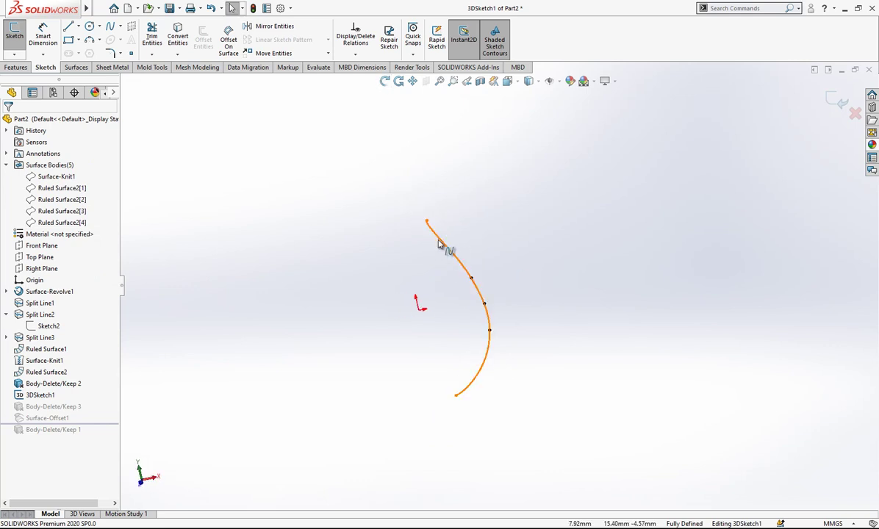
pyautogui.click(439, 245)
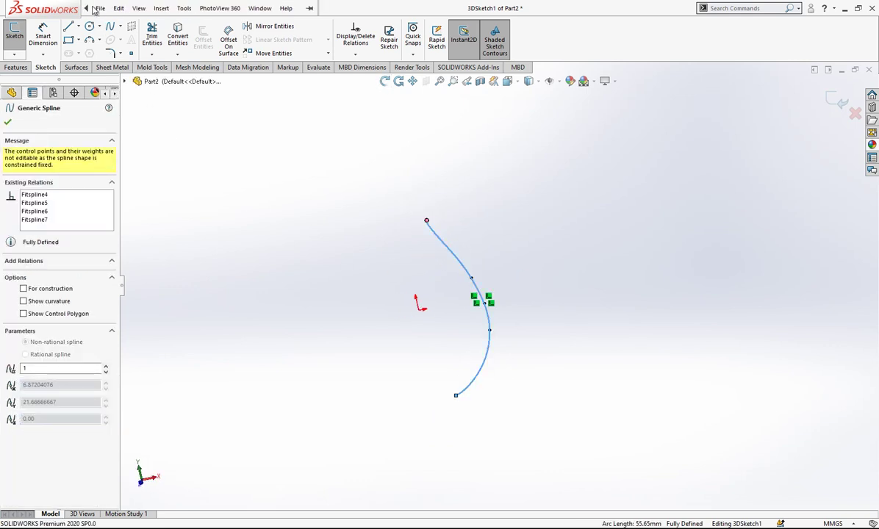
pyautogui.click(161, 8)
pyautogui.click(184, 8)
pyautogui.click(184, 8)
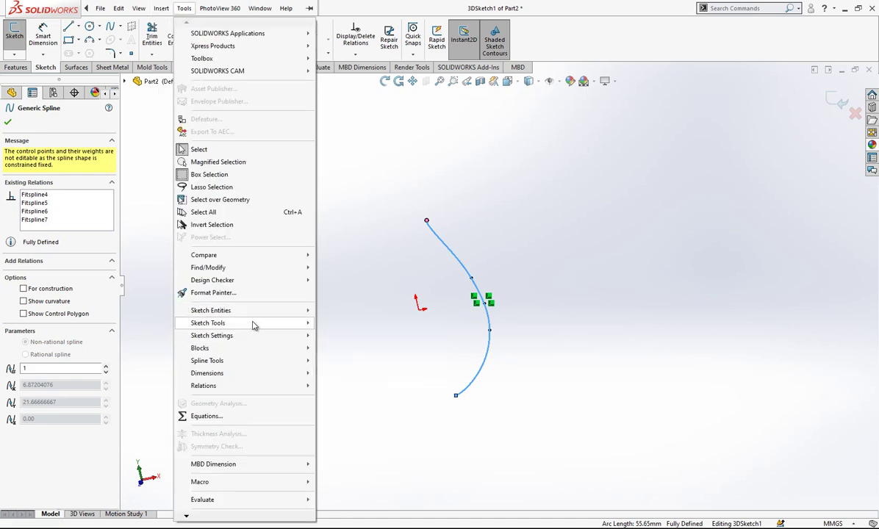
pyautogui.moveTo(283, 329)
pyautogui.click(343, 123)
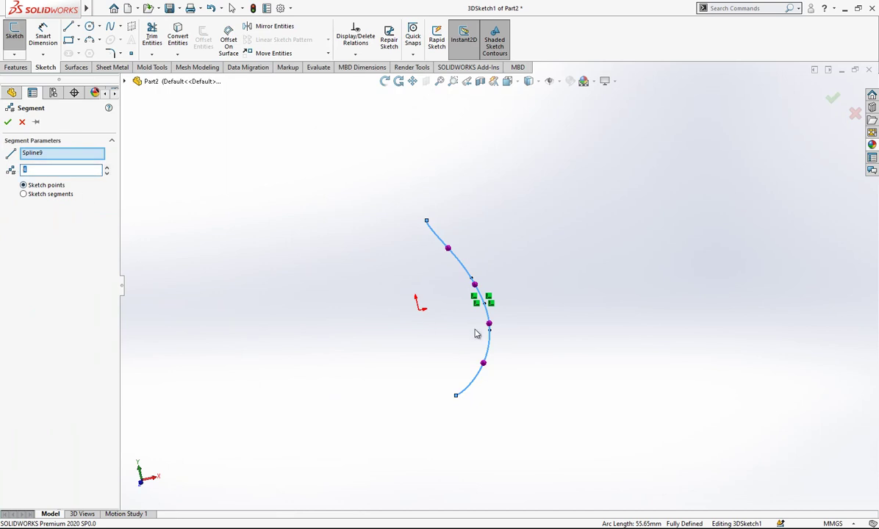
pyautogui.scroll(-3, 527, 334)
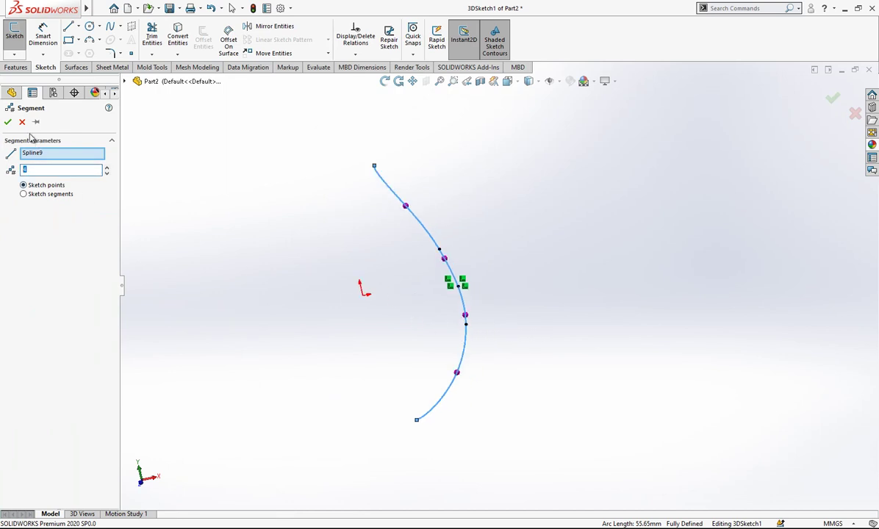
pyautogui.click(8, 122)
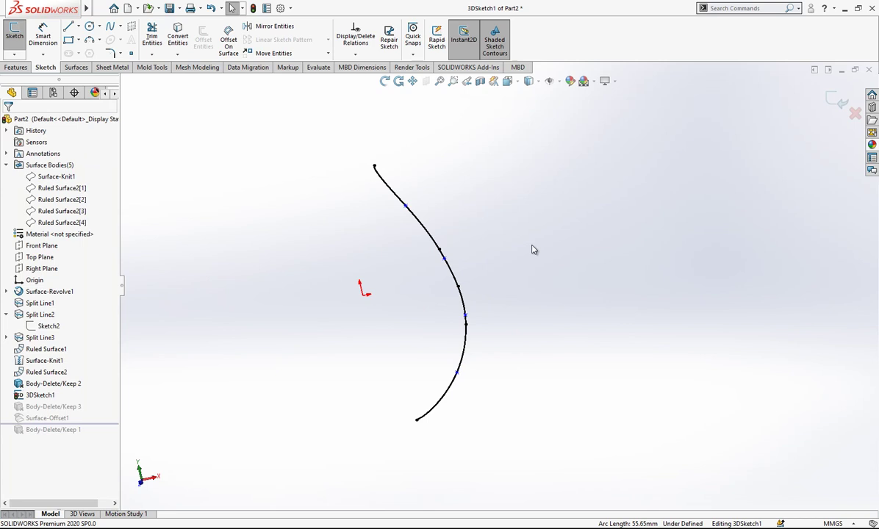
pyautogui.click(830, 100)
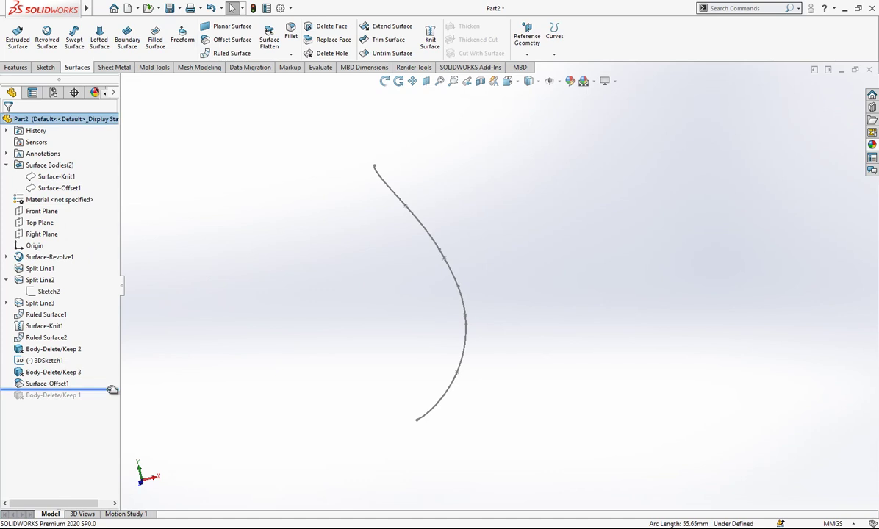
pyautogui.click(59, 188)
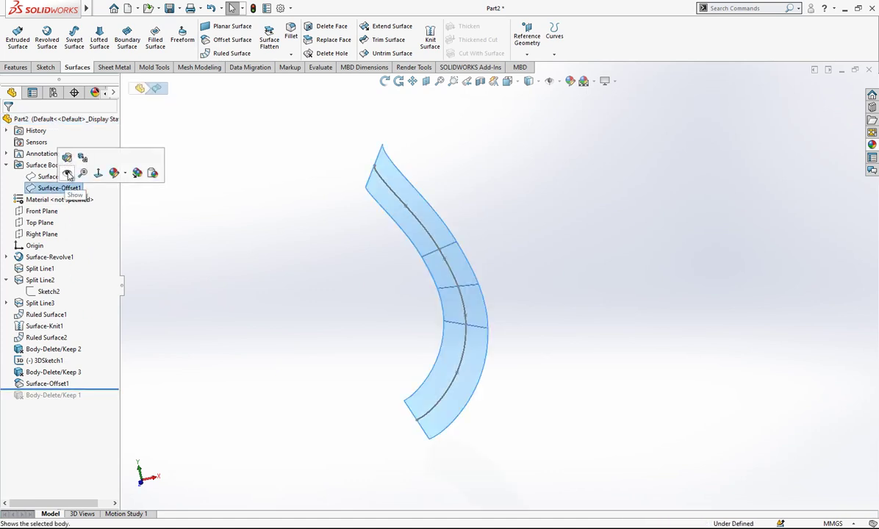
pyautogui.click(67, 172)
pyautogui.click(72, 189)
pyautogui.click(78, 172)
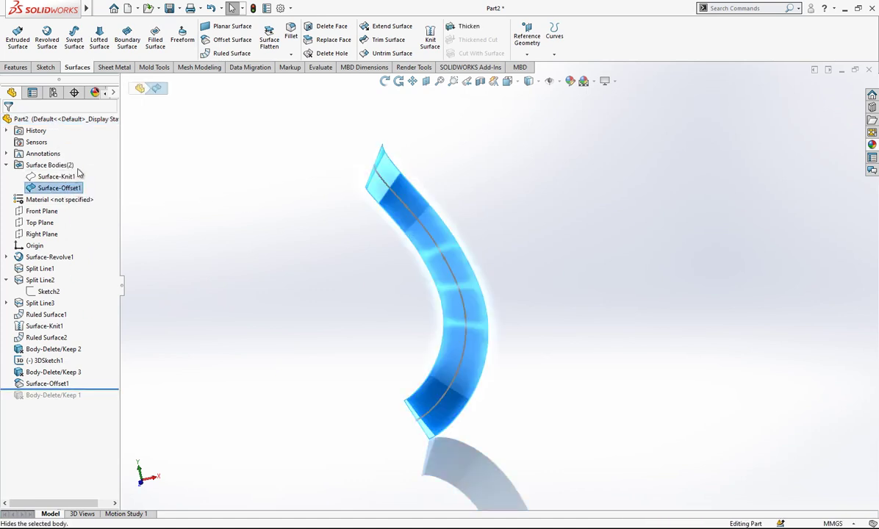
# Show the knitted surface body
pyautogui.click(72, 177)
pyautogui.click(76, 160)
pyautogui.moveTo(474, 301); pyautogui.dragTo(444, 294, button='middle')
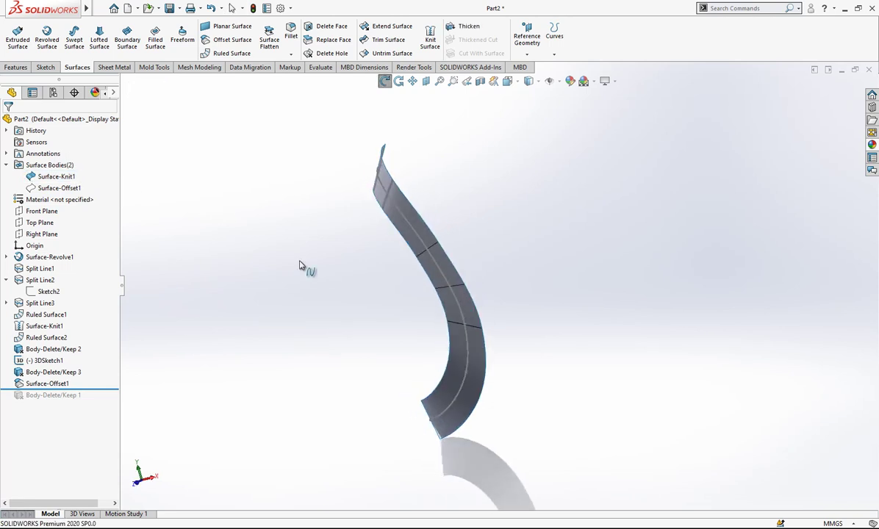
pyautogui.scroll(1, 301, 267)
# Mirror the knitted surface body about the Front Plane without knitting the surfaces
pyautogui.click(51, 211)
pyautogui.scroll(1, 458, 252)
pyautogui.moveTo(459, 251); pyautogui.dragTo(483, 290, button='middle')
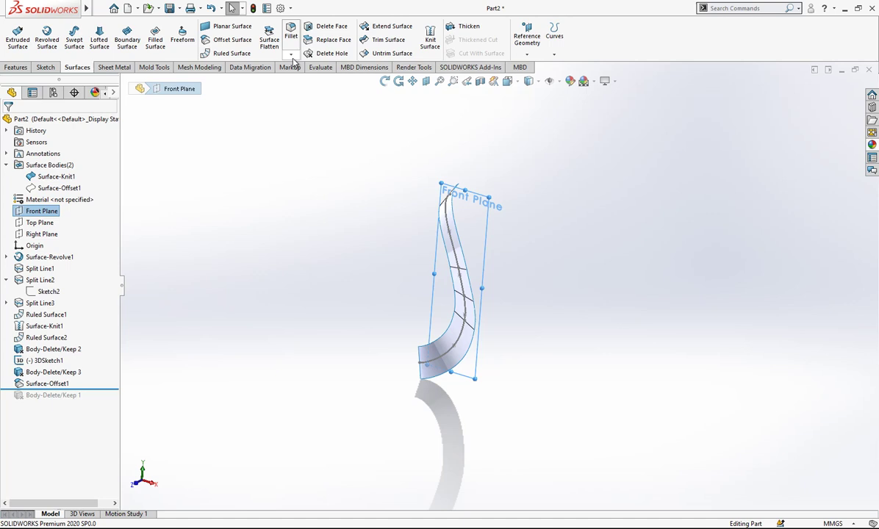
pyautogui.click(16, 67)
pyautogui.click(374, 53)
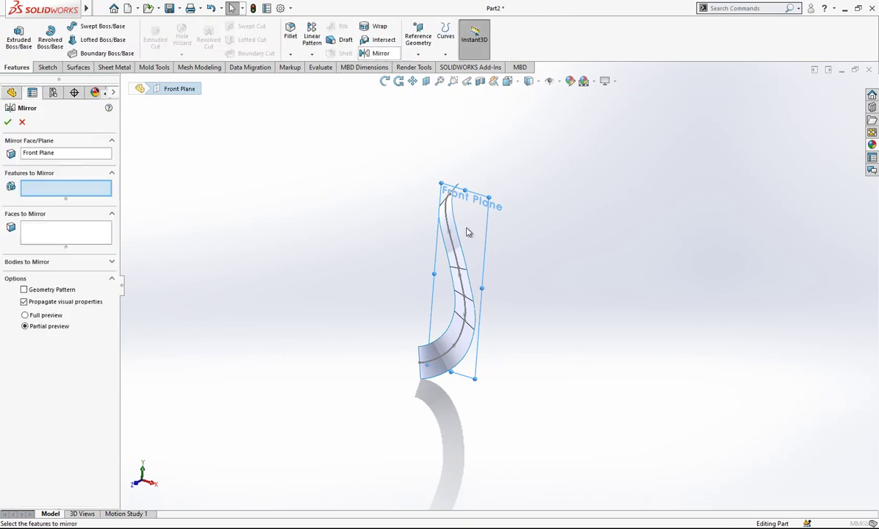
pyautogui.click(28, 262)
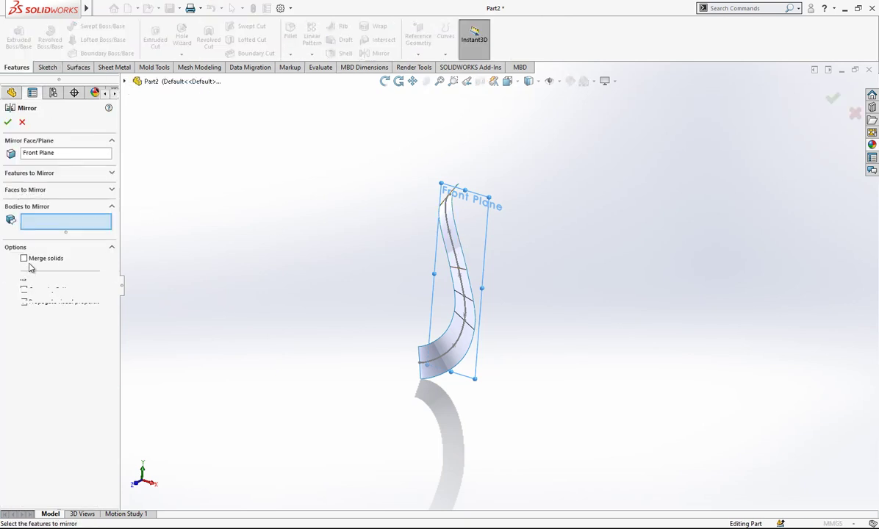
pyautogui.click(452, 277)
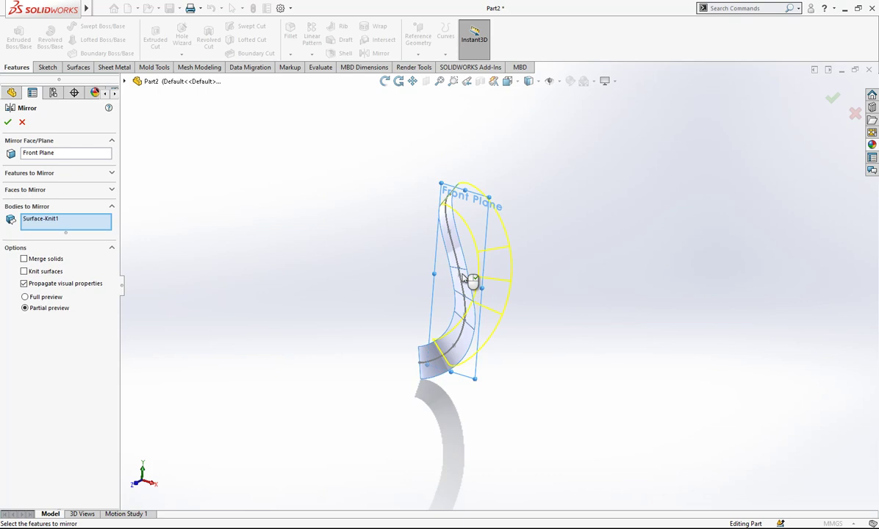
pyautogui.click(8, 123)
pyautogui.moveTo(367, 242); pyautogui.dragTo(404, 316, button='middle')
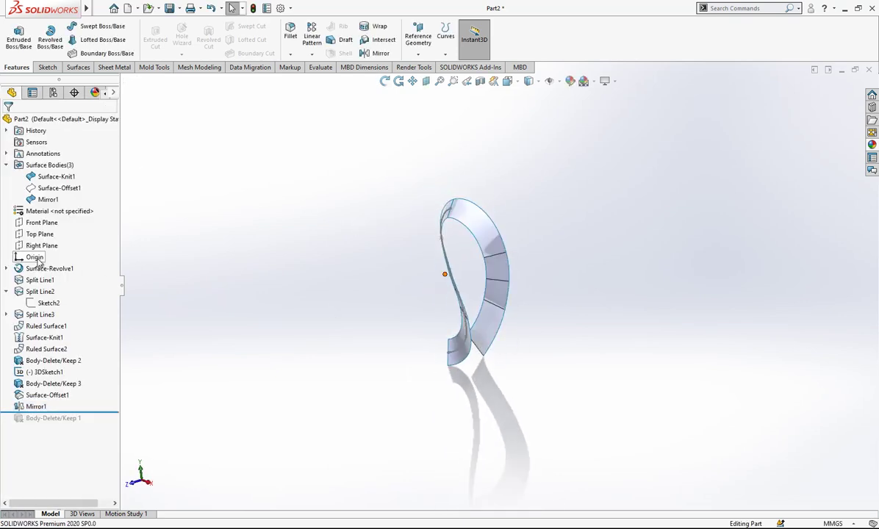
# Create a reference axis through the origin, perpendicular to the Top Plane
pyautogui.click(414, 56)
pyautogui.click(428, 79)
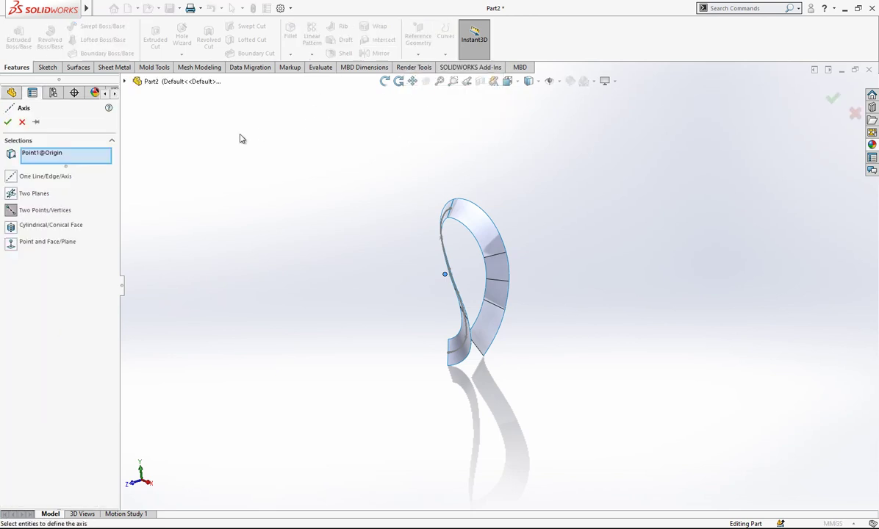
pyautogui.click(125, 81)
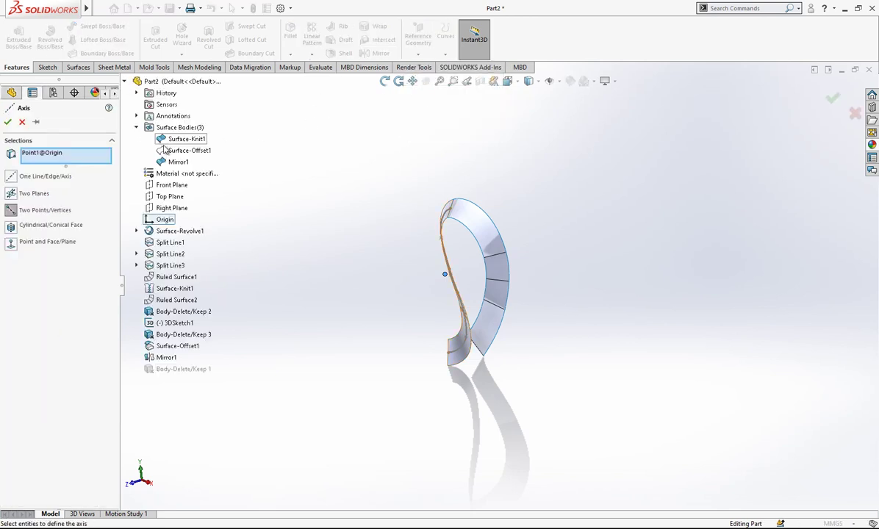
pyautogui.click(170, 197)
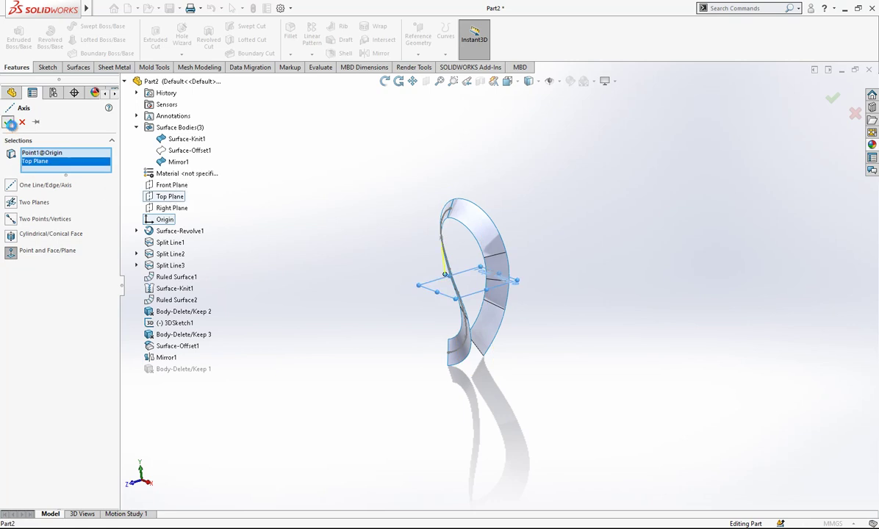
pyautogui.click(10, 124)
# Circular-pattern the knitted and mirrored surface bodies about the new axis as 4 equally spaced instances over 360 degrees
pyautogui.moveTo(483, 306); pyautogui.dragTo(605, 262, button='middle')
pyautogui.scroll(-2, 488, 237)
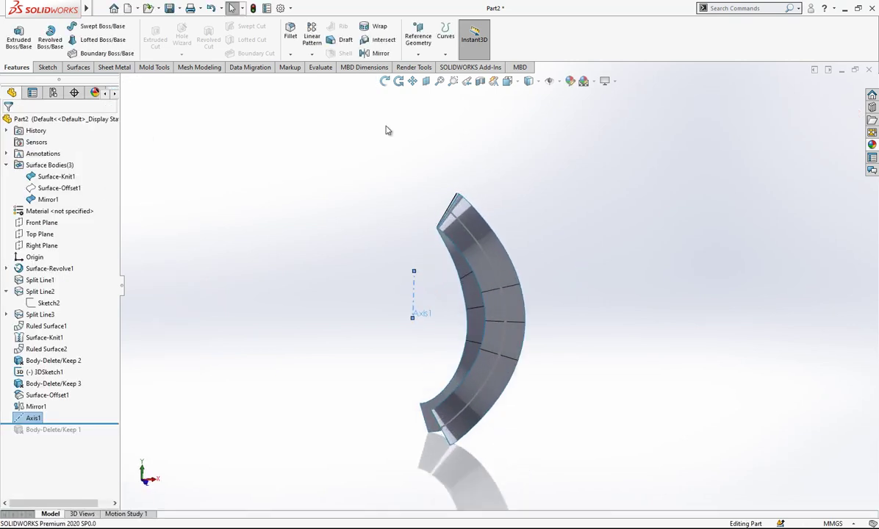
pyautogui.click(312, 55)
pyautogui.click(331, 80)
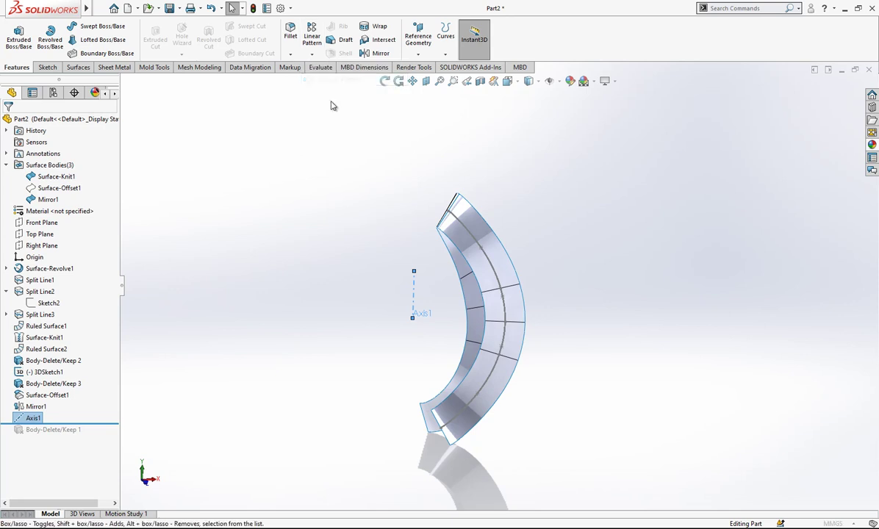
pyautogui.click(35, 326)
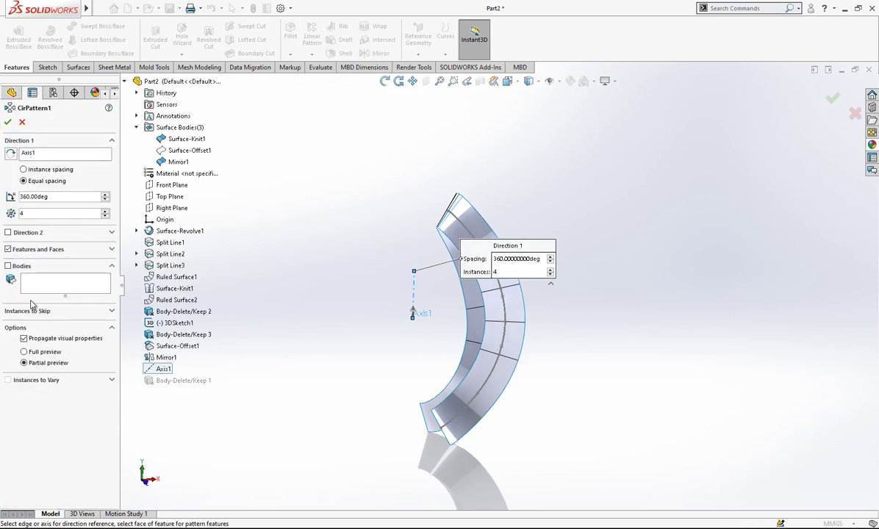
pyautogui.click(34, 279)
pyautogui.click(478, 230)
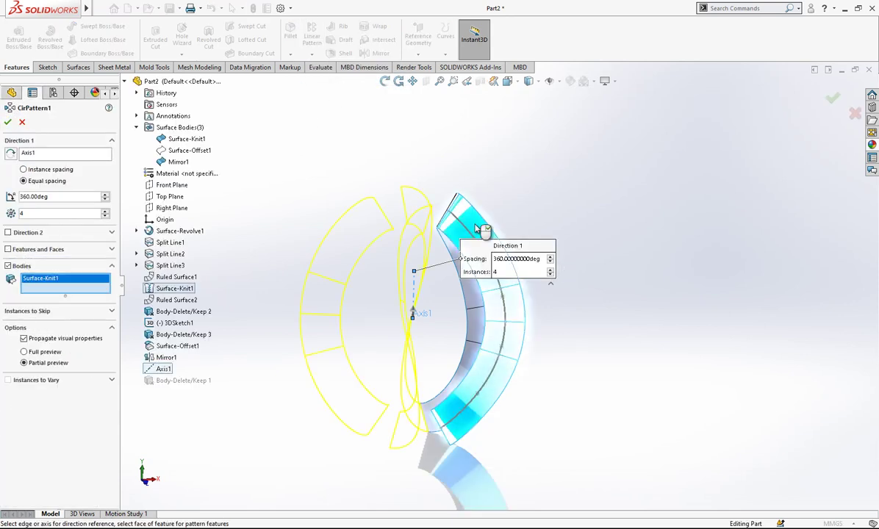
pyautogui.click(452, 249)
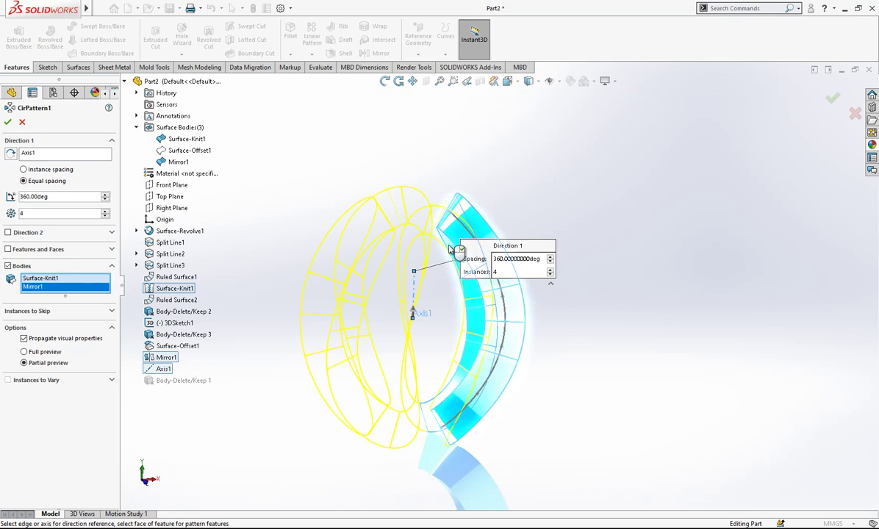
pyautogui.click(7, 123)
# Knit the original, mirrored and six patterned surface bodies into one surface, without creating a solid or merging entities
pyautogui.moveTo(592, 186); pyautogui.dragTo(454, 275, button='middle')
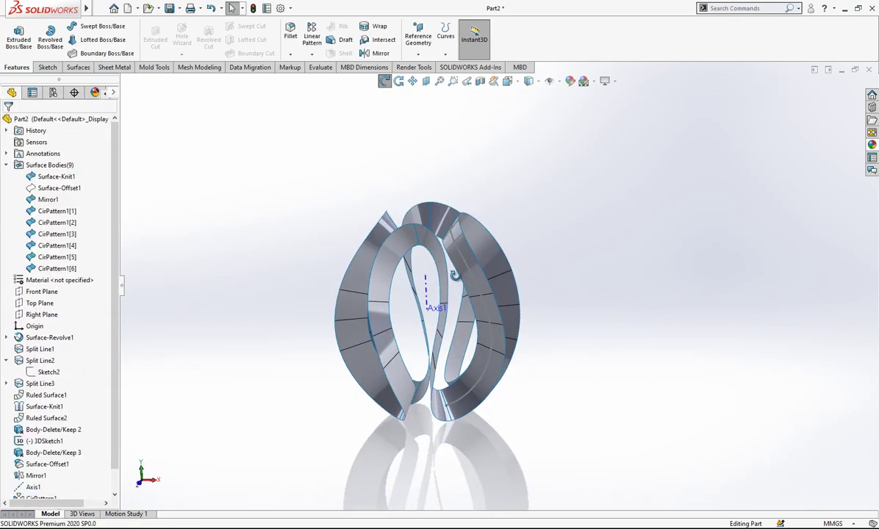
pyautogui.scroll(-2, 457, 275)
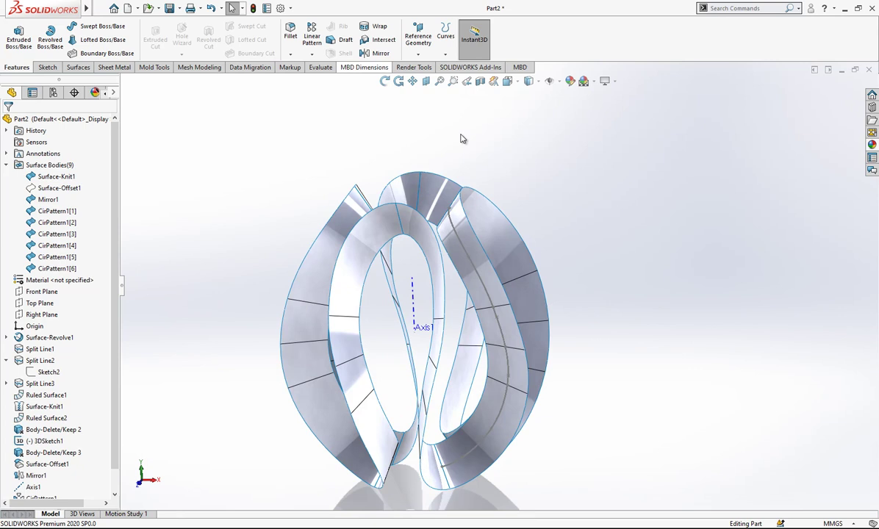
pyautogui.scroll(1, 461, 138)
pyautogui.click(82, 67)
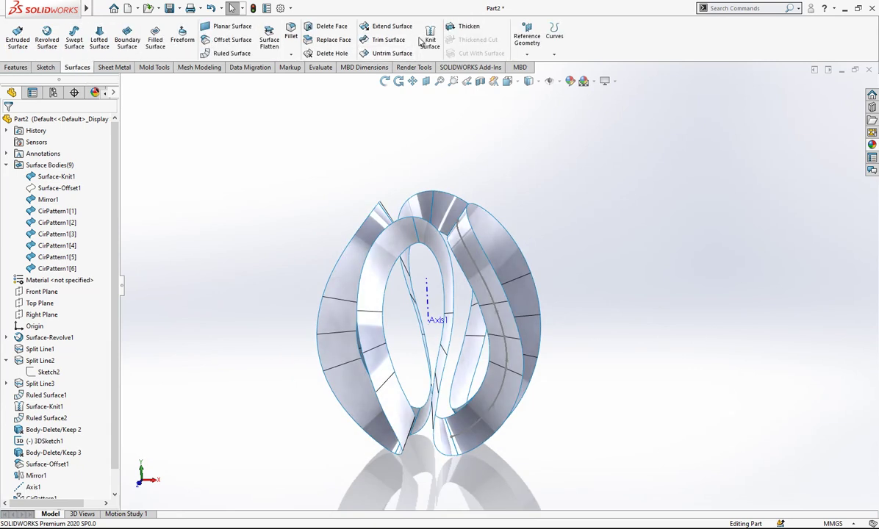
pyautogui.moveTo(650, 86); pyautogui.dragTo(327, 457)
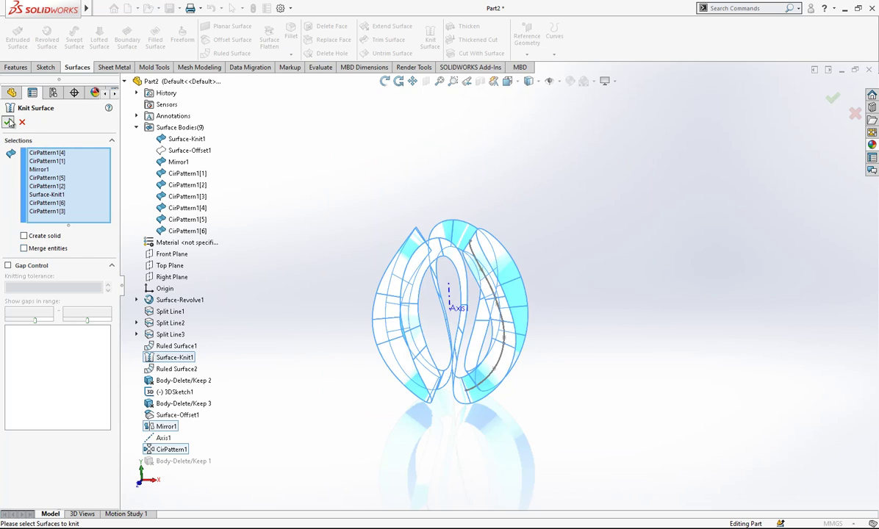
pyautogui.press('Return')
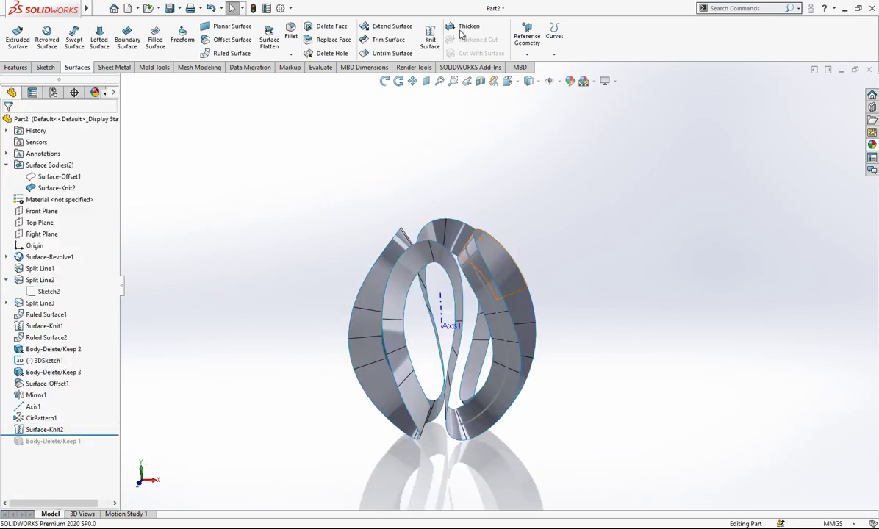
# Thicken the knitted ring surface on both sides with a thickness of 2 mm
pyautogui.click(463, 29)
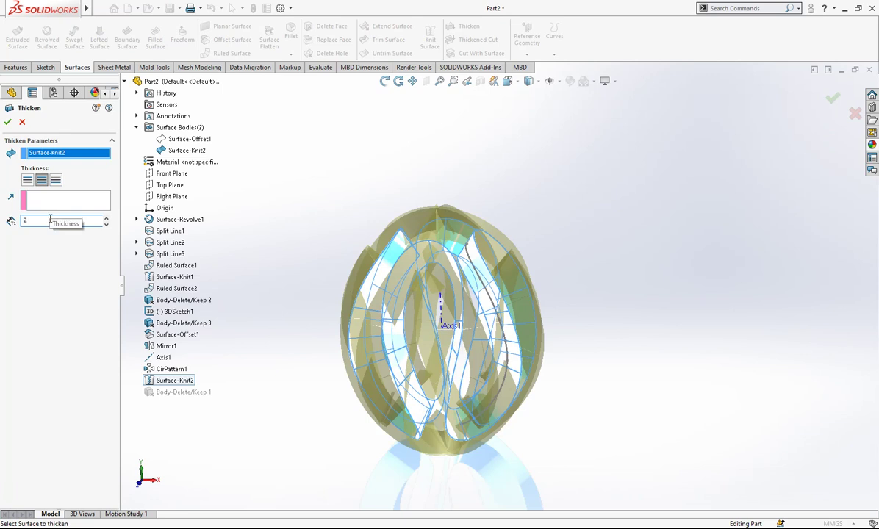
pyautogui.press('Return')
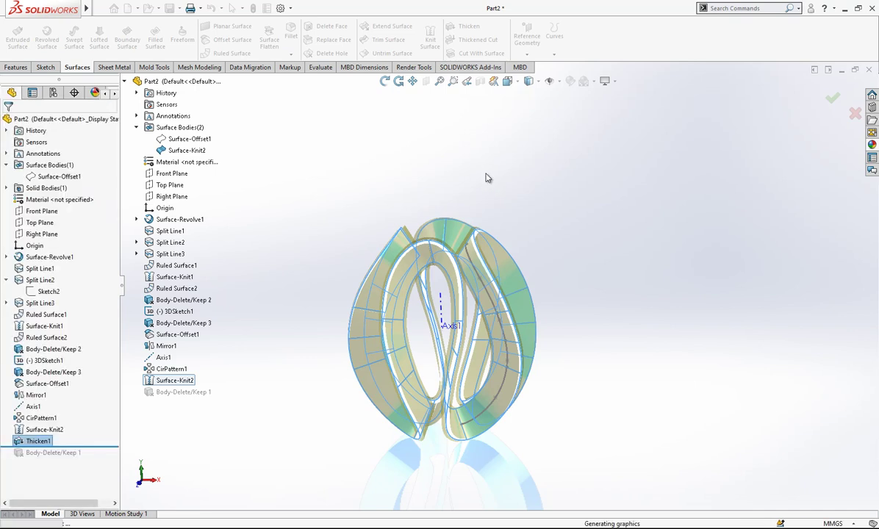
pyautogui.moveTo(438, 326); pyautogui.dragTo(308, 211, button='middle')
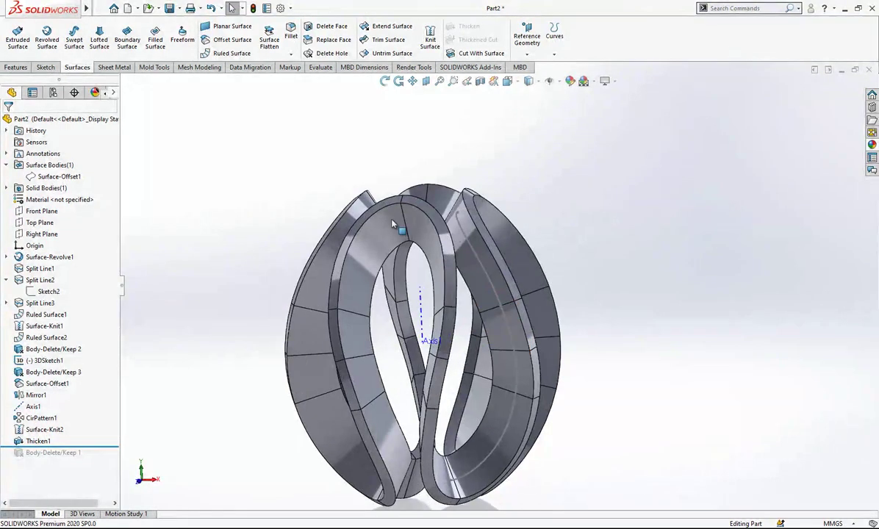
# Hide the thickened solid body and show the offset surface body
pyautogui.click(365, 211)
pyautogui.click(628, 269)
pyautogui.click(392, 236)
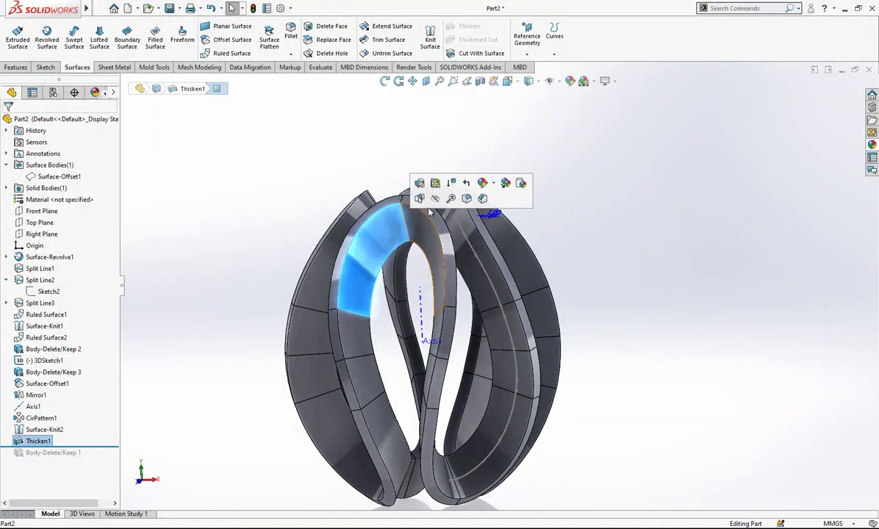
pyautogui.click(435, 199)
pyautogui.moveTo(508, 310)
pyautogui.mouseDown(button='middle')
pyautogui.moveTo(503, 321)
pyautogui.moveTo(503, 310)
pyautogui.mouseUp(button='middle')
pyautogui.click(62, 178)
pyautogui.click(72, 160)
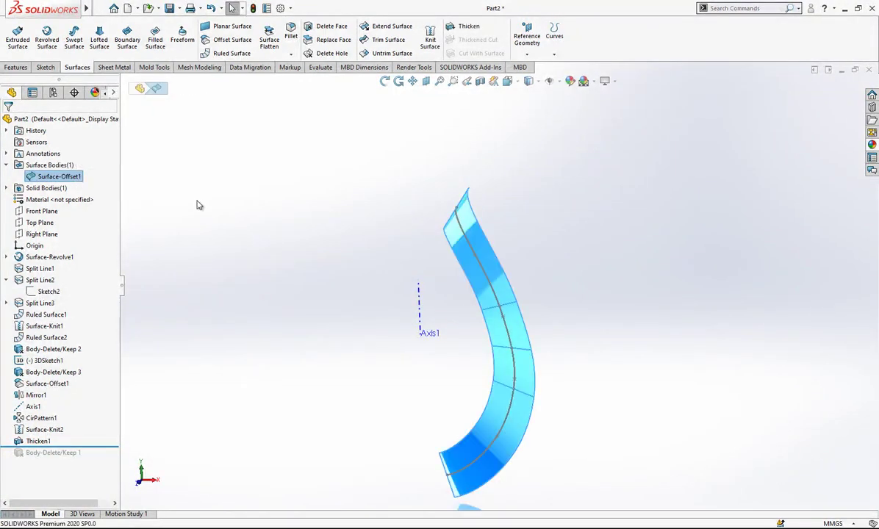
pyautogui.click(199, 205)
# Create a reference plane coincident with the spline's uppermost sketch point and tangent to the offset surface's upper face
pyautogui.scroll(1, 445, 319)
pyautogui.scroll(-1, 520, 329)
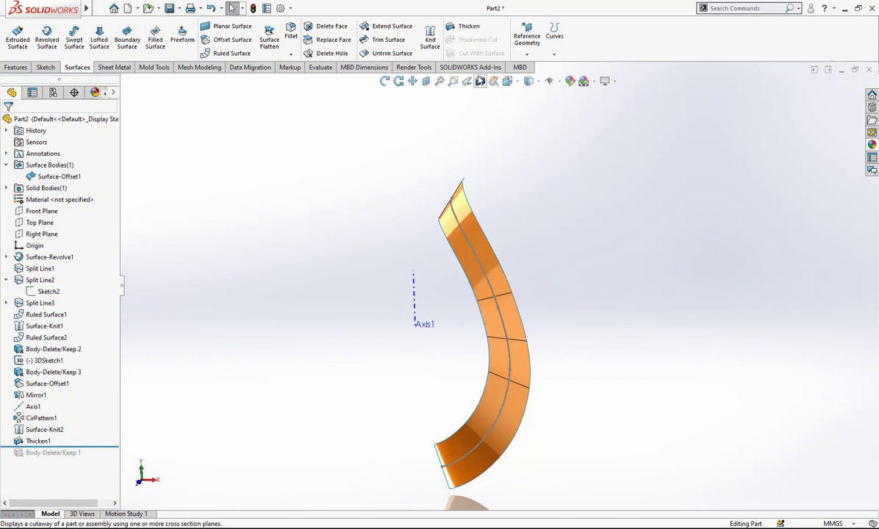
pyautogui.click(527, 54)
pyautogui.click(535, 67)
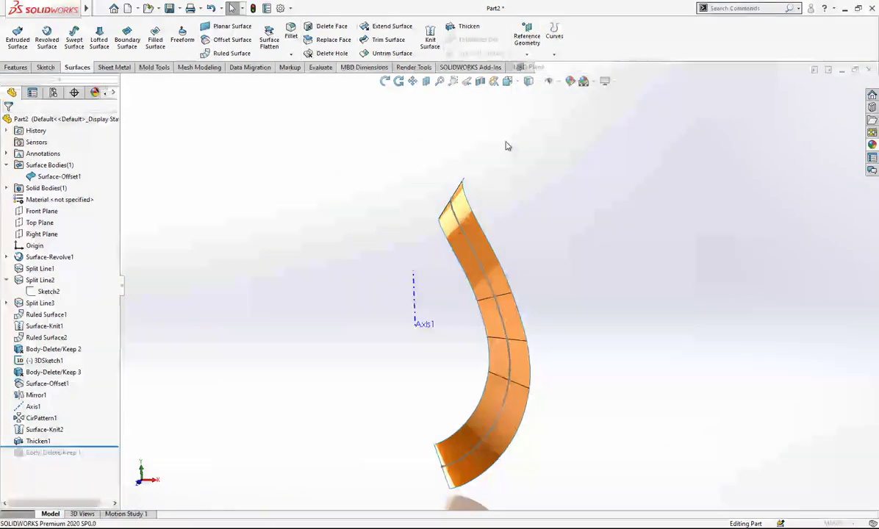
pyautogui.click(451, 201)
pyautogui.click(463, 212)
pyautogui.moveTo(469, 212); pyautogui.dragTo(466, 243, button='middle')
pyautogui.scroll(-2, 491, 212)
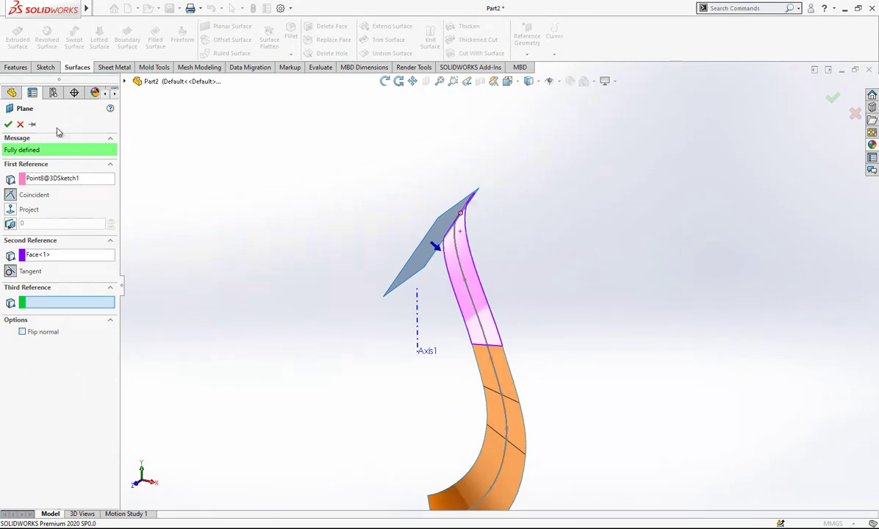
pyautogui.click(7, 125)
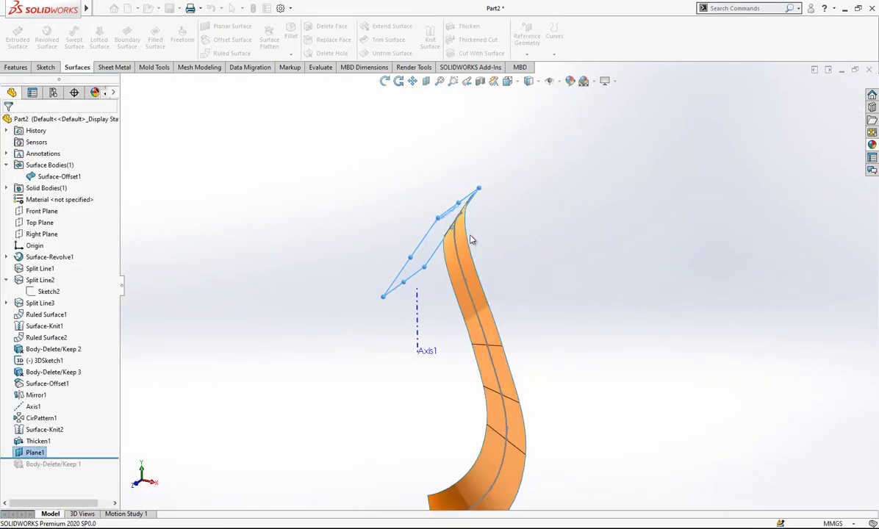
# Start a sketch on the tangent plane and draw a circle about 3.5 mm in diameter centred on the spline's uppermost point
pyautogui.moveTo(471, 235)
pyautogui.mouseDown(button='middle')
pyautogui.moveTo(532, 222)
pyautogui.moveTo(564, 264)
pyautogui.mouseUp(button='middle')
pyautogui.scroll(-2, 410, 223)
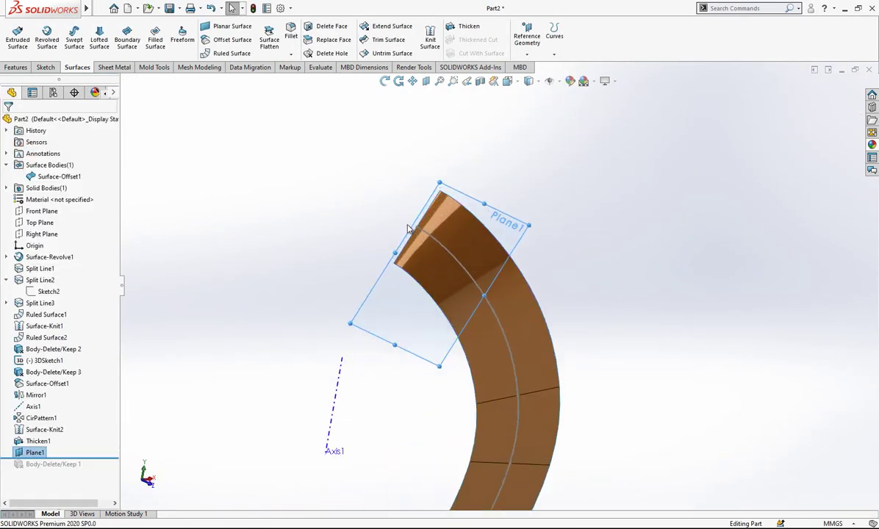
pyautogui.click(479, 209)
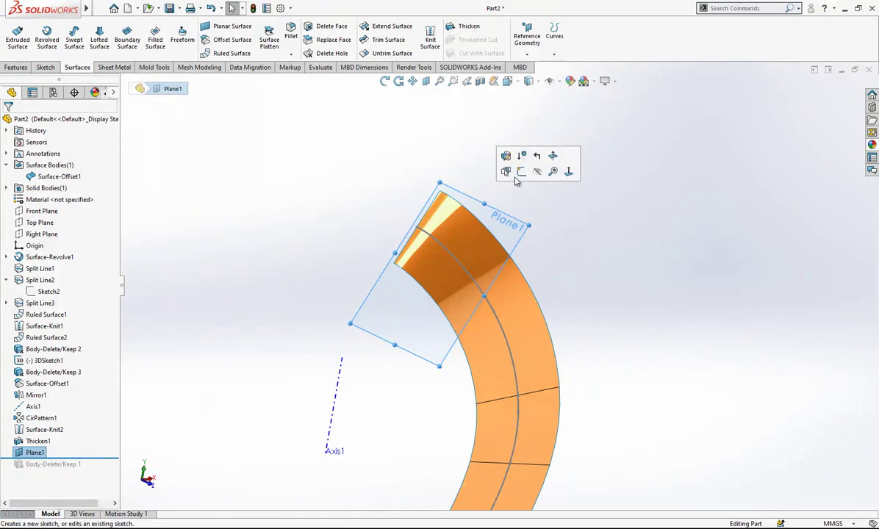
pyautogui.click(520, 173)
pyautogui.click(89, 26)
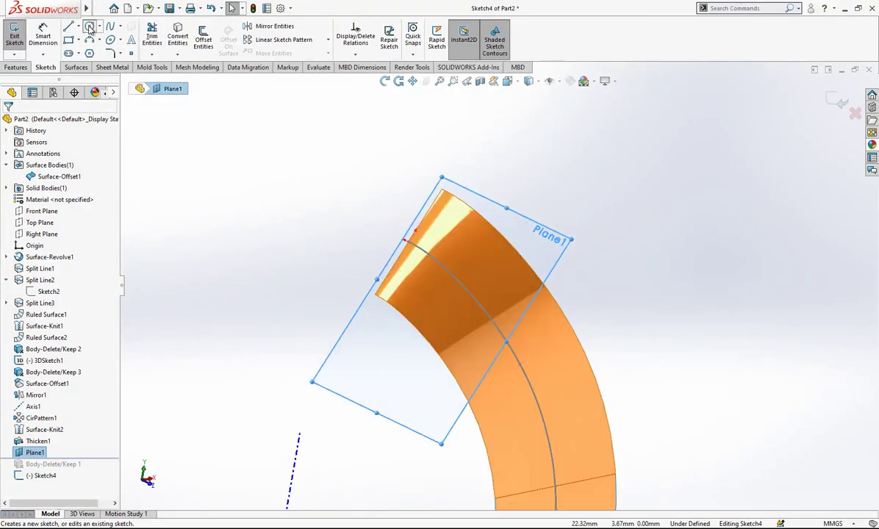
pyautogui.click(408, 242)
pyautogui.click(433, 243)
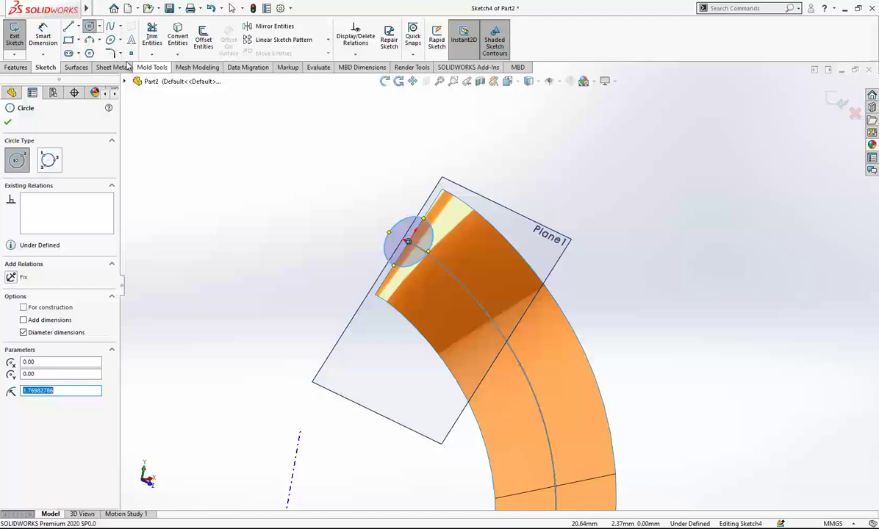
# Dimension the circle's diameter to 3 mm and exit the sketch
pyautogui.press('Escape')
pyautogui.press('d')
pyautogui.click(434, 247)
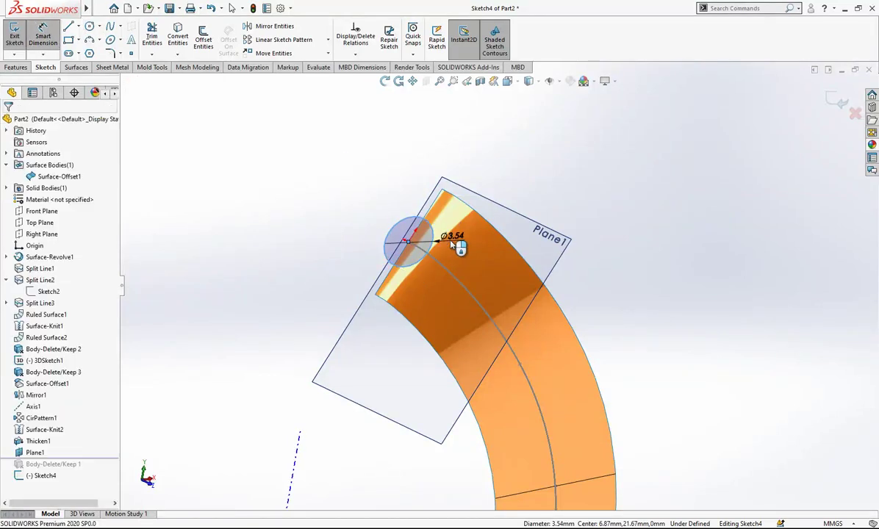
pyautogui.click(452, 241)
pyautogui.write('3')
pyautogui.press('Return')
pyautogui.press('Escape')
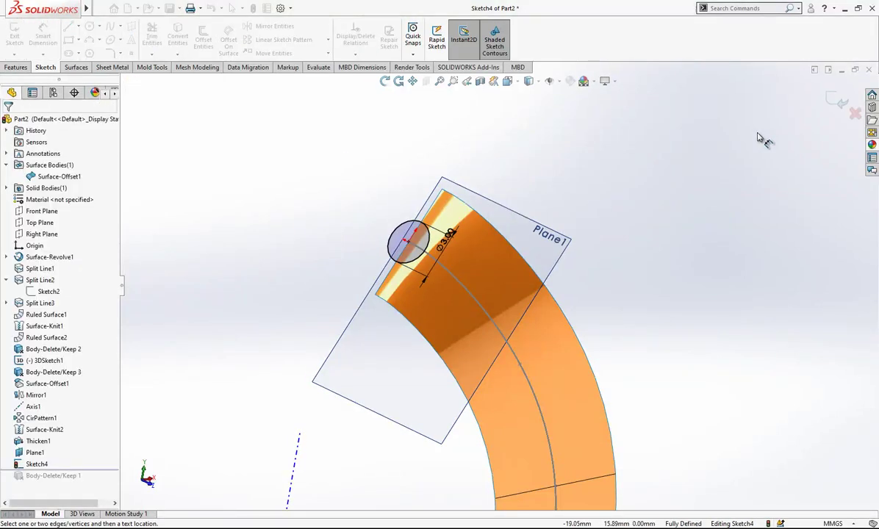
pyautogui.hotkey('ctrl', 'b')
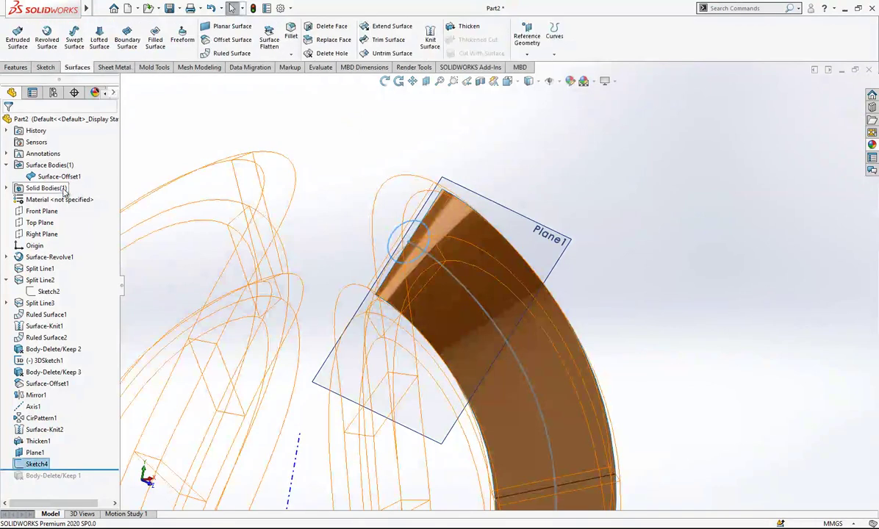
# Show the thickened solid body again and clear the selection
pyautogui.click(65, 189)
pyautogui.click(73, 174)
pyautogui.click(414, 159)
# Extrude-cut the circle sketch through the ring wall with a Mid Plane end condition and a depth of 5 mm
pyautogui.scroll(2, 470, 258)
pyautogui.moveTo(469, 258)
pyautogui.mouseDown(button='middle')
pyautogui.moveTo(408, 272)
pyautogui.moveTo(369, 296)
pyautogui.moveTo(389, 287)
pyautogui.mouseUp(button='middle')
pyautogui.scroll(1, 390, 288)
pyautogui.click(66, 461)
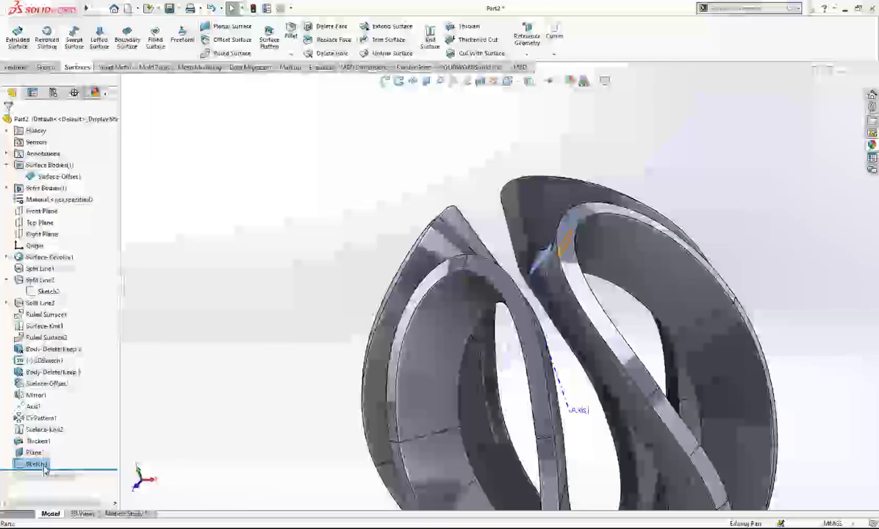
pyautogui.click(16, 67)
pyautogui.click(155, 37)
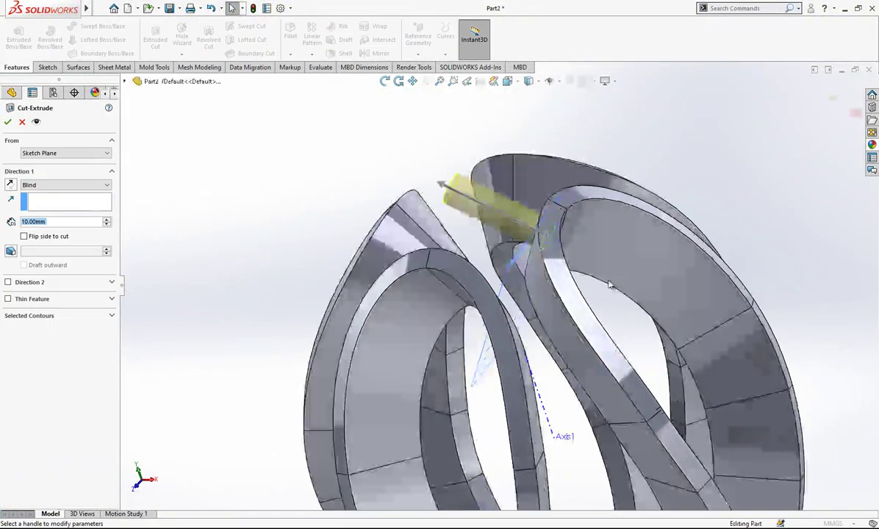
pyautogui.click(72, 184)
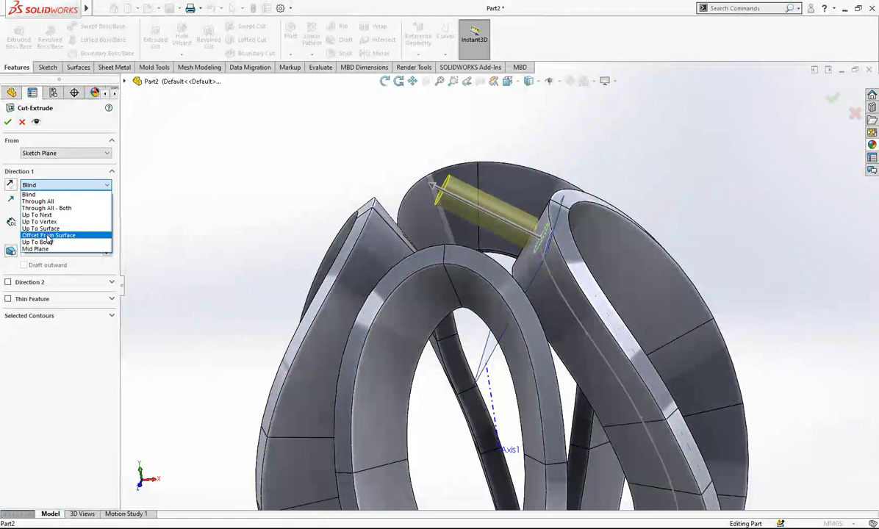
pyautogui.click(44, 249)
pyautogui.write('5')
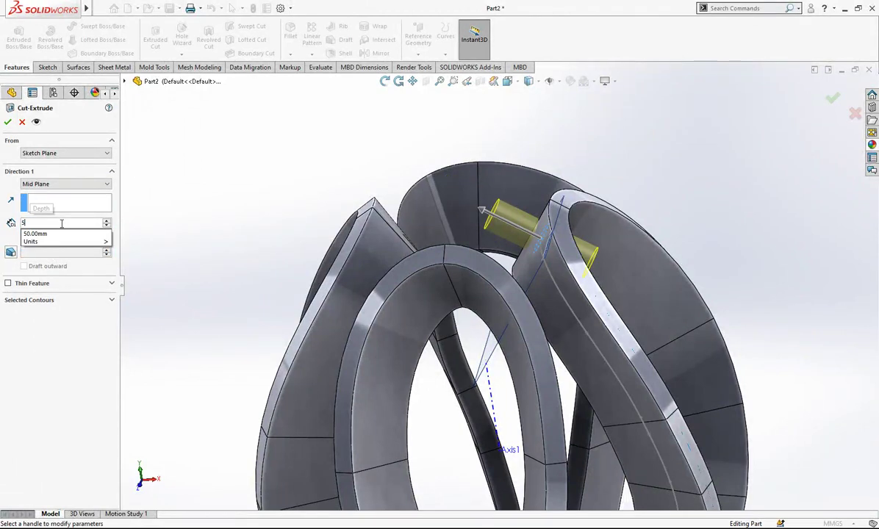
pyautogui.press('Return')
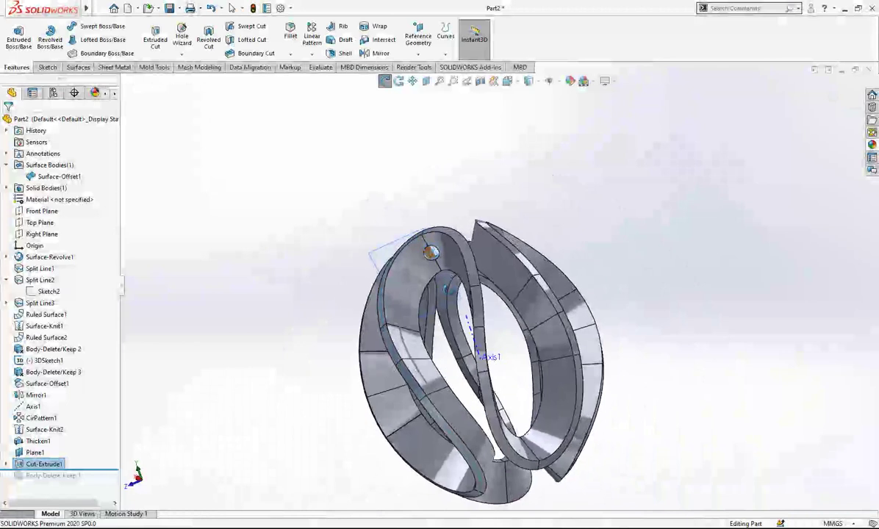
pyautogui.moveTo(448, 289); pyautogui.dragTo(525, 471, button='middle')
pyautogui.scroll(-1, 524, 473)
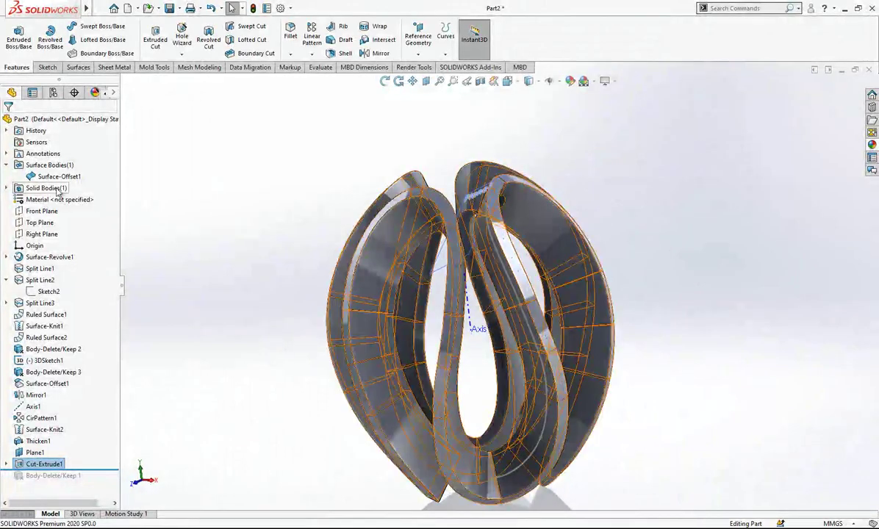
# Hide the solid body and the tangent plane at the spline's uppermost point, keeping the offset surface and spline in view
pyautogui.click(64, 177)
pyautogui.scroll(2, 459, 279)
pyautogui.scroll(-4, 502, 381)
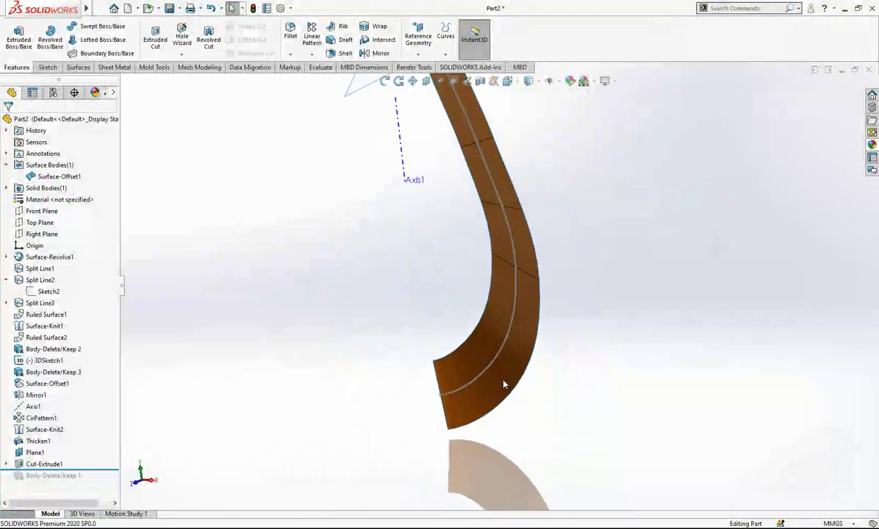
pyautogui.moveTo(503, 381); pyautogui.dragTo(531, 370, button='middle')
pyautogui.scroll(2, 531, 370)
pyautogui.scroll(1, 531, 371)
pyautogui.click(449, 148)
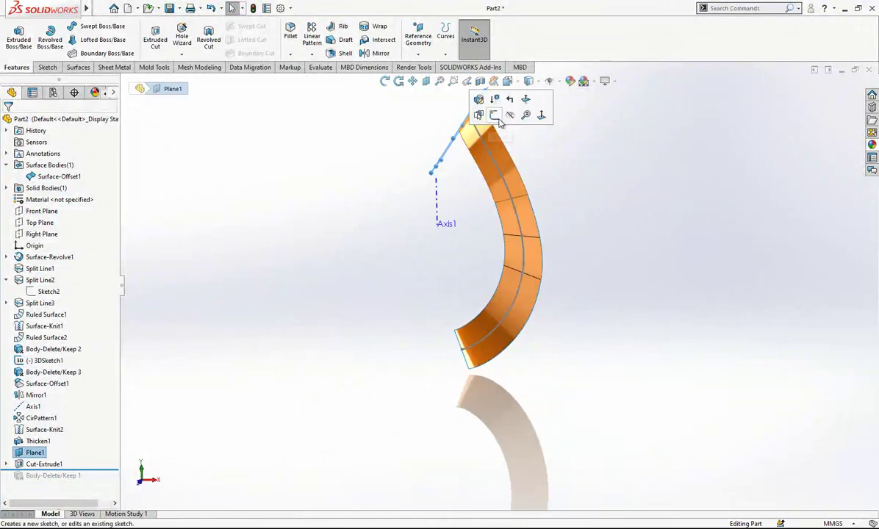
pyautogui.click(478, 115)
# Create a reference plane coincident with the spline's lowest endpoint and tangent to the adjacent offset surface face
pyautogui.click(419, 38)
pyautogui.click(428, 68)
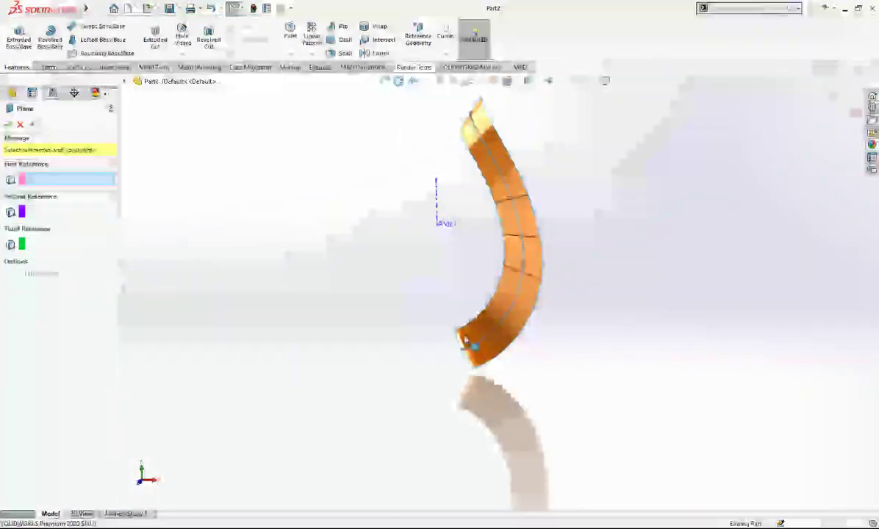
pyautogui.click(463, 350)
pyautogui.click(470, 342)
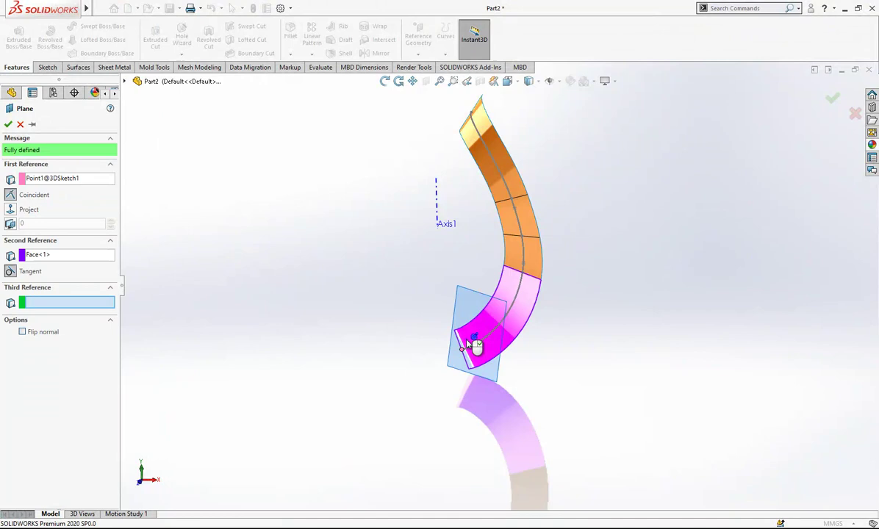
pyautogui.click(7, 125)
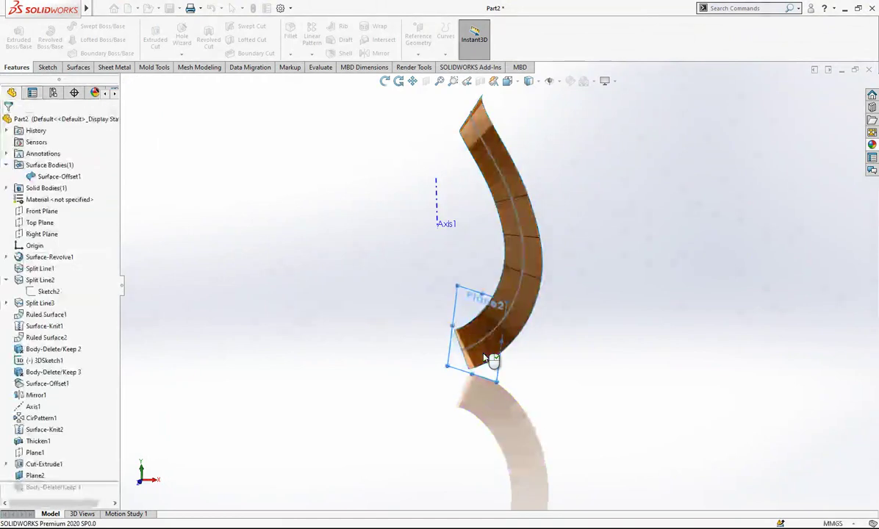
# Start a sketch on the new lower tangent plane and draw a circle about 3.6 mm in diameter centred on the spline's endpoint
pyautogui.scroll(-2, 494, 358)
pyautogui.moveTo(443, 324)
pyautogui.mouseDown(button='middle')
pyautogui.moveTo(417, 223)
pyautogui.moveTo(449, 328)
pyautogui.mouseUp(button='middle')
pyautogui.scroll(-2, 450, 335)
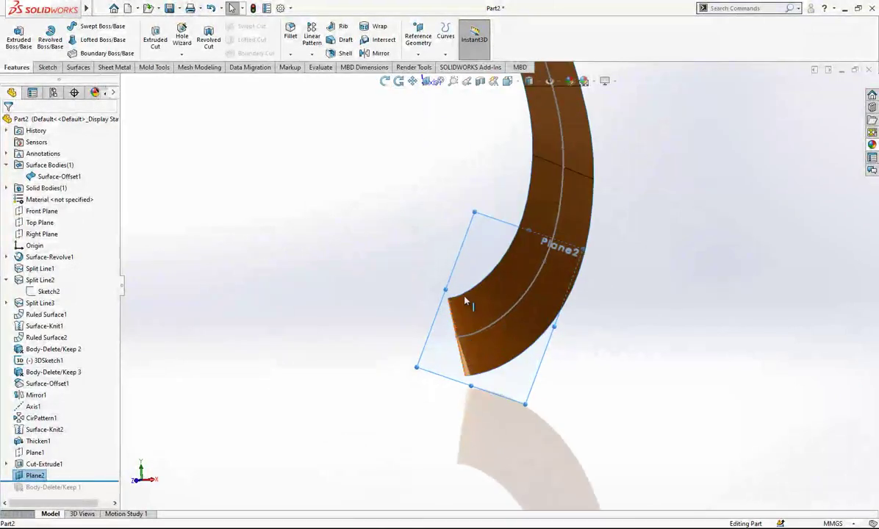
pyautogui.click(477, 272)
pyautogui.click(518, 244)
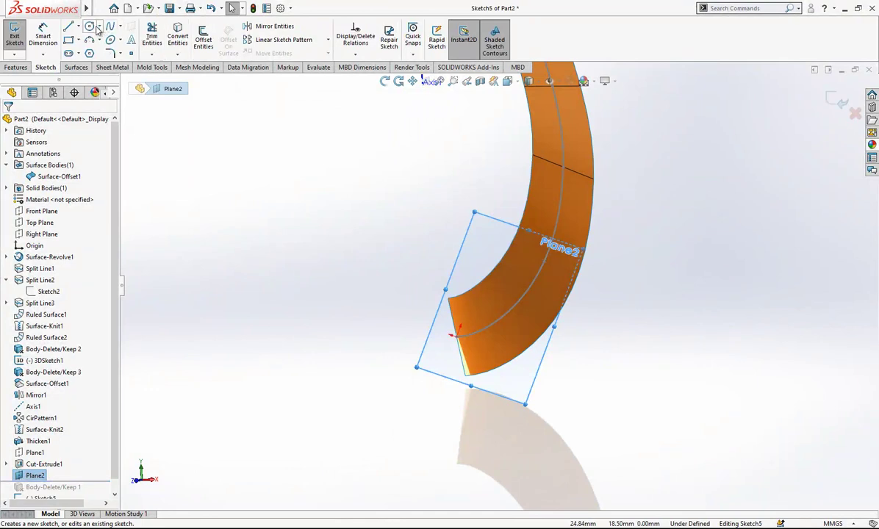
pyautogui.click(95, 27)
pyautogui.moveTo(457, 337); pyautogui.dragTo(476, 344)
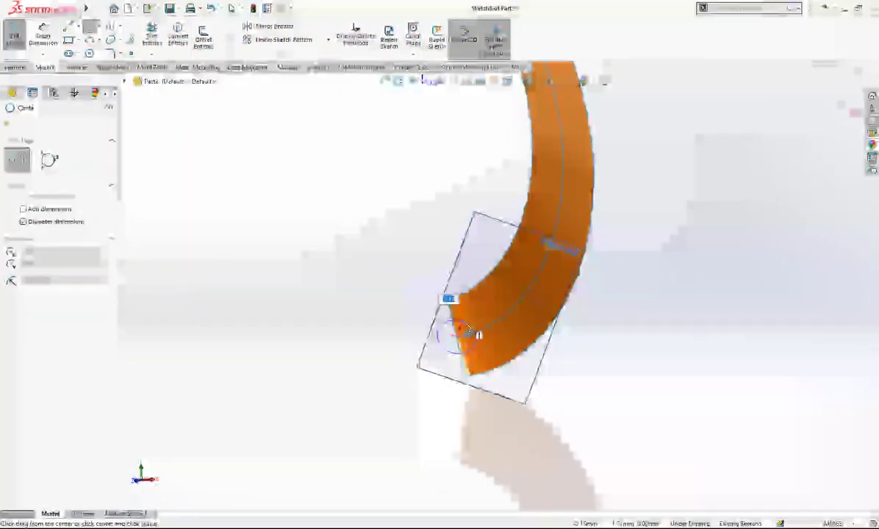
# Dimension the lower circle's diameter to 3 mm and exit the sketch
pyautogui.click(43, 33)
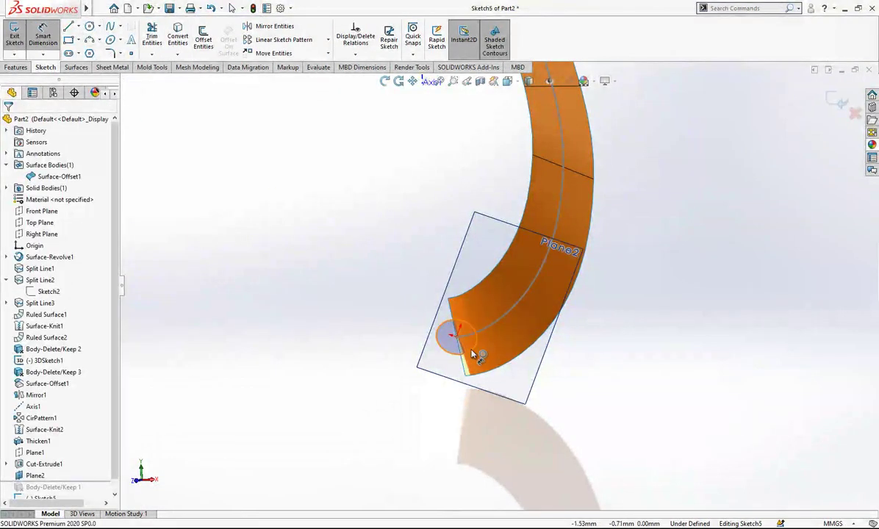
pyautogui.click(473, 355)
pyautogui.click(493, 356)
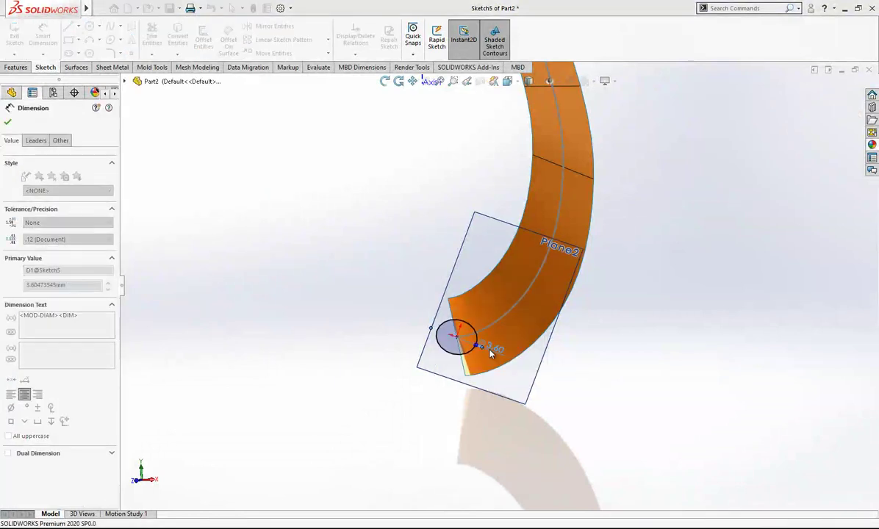
pyautogui.write('3')
pyautogui.press('Return')
pyautogui.click(722, 356)
pyautogui.click(837, 102)
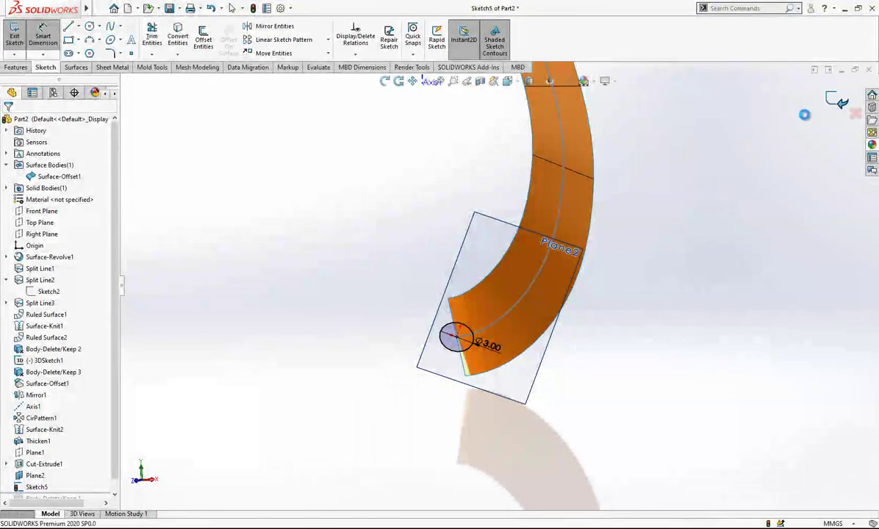
# Hide the lower tangent plane and show the solid body again
pyautogui.click(485, 226)
pyautogui.click(543, 195)
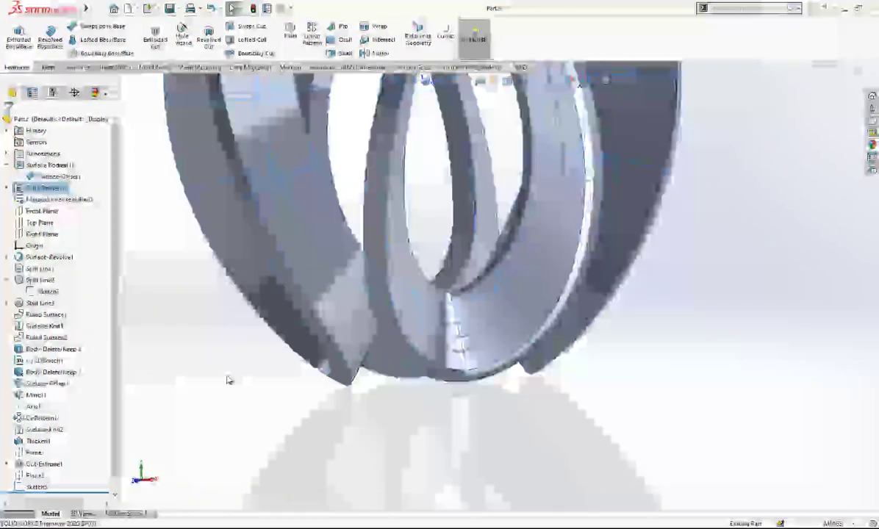
# Extrude-cut the lower circle sketch through the ring wall with a Mid Plane end condition and a depth of 5 mm
pyautogui.click(73, 472)
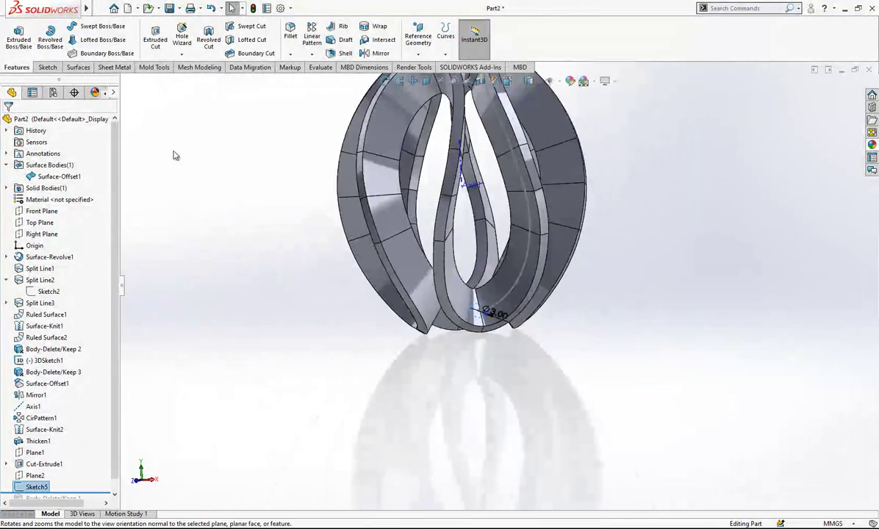
pyautogui.click(155, 37)
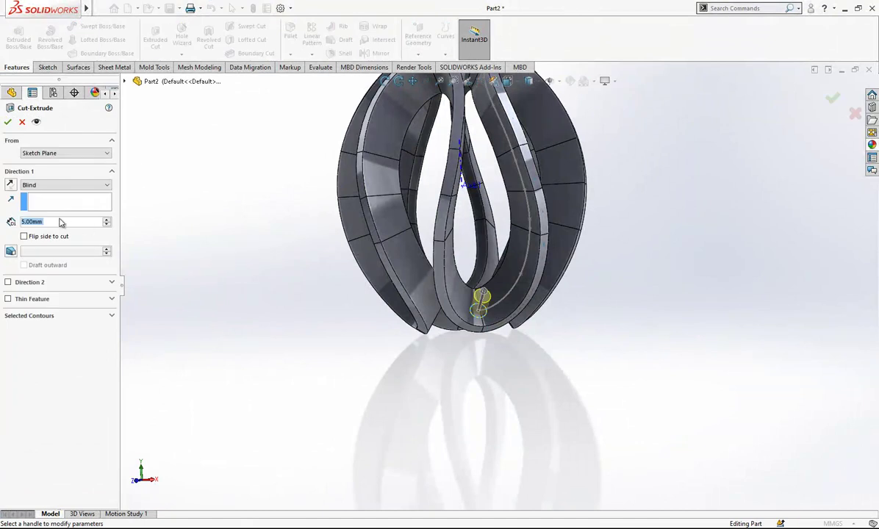
pyautogui.click(59, 185)
pyautogui.click(59, 249)
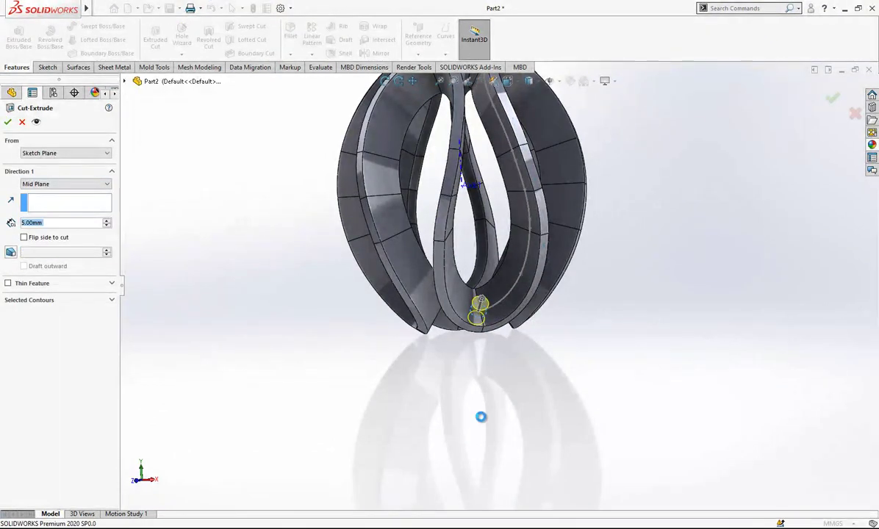
pyautogui.press('Return')
pyautogui.scroll(4, 554, 431)
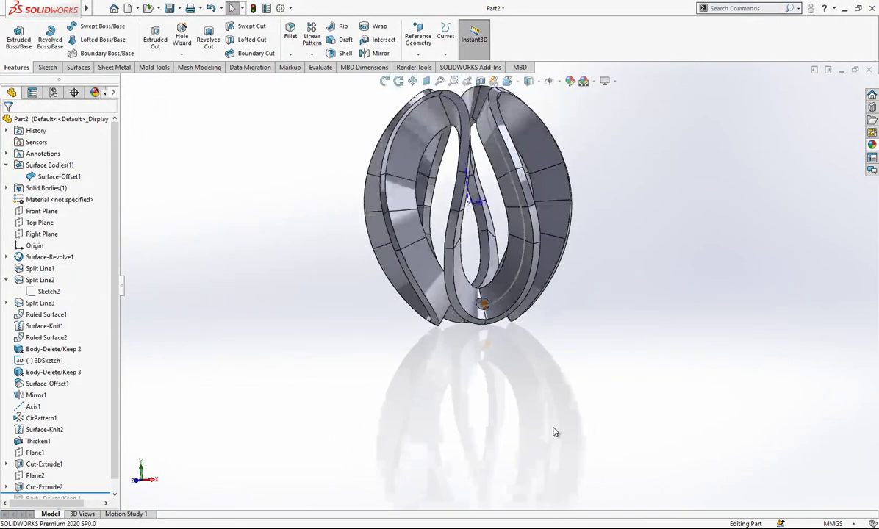
pyautogui.scroll(-3, 530, 227)
pyautogui.moveTo(528, 224); pyautogui.dragTo(505, 218, button='middle')
# Hide the solid body so that only the offset surface and its spline are shown
pyautogui.click(36, 189)
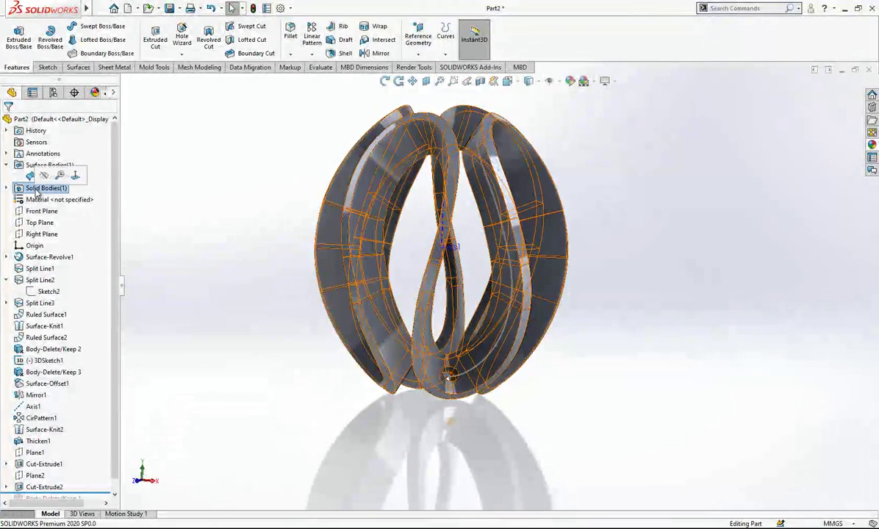
pyautogui.click(53, 188)
pyautogui.moveTo(470, 302); pyautogui.dragTo(527, 222, button='middle')
# Create a reference plane tangent to the upper surface face, projecting the spline point just below the top to the nearest location on it
pyautogui.click(419, 38)
pyautogui.click(423, 67)
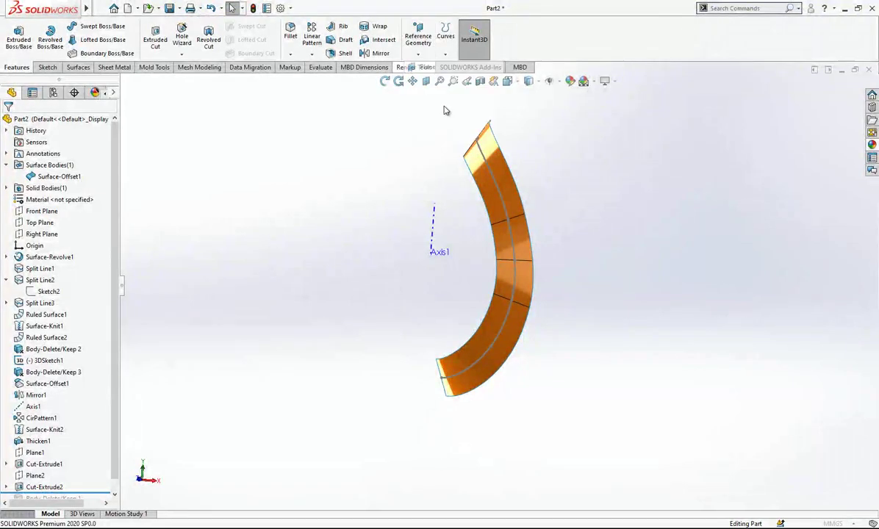
pyautogui.click(492, 175)
pyautogui.click(506, 183)
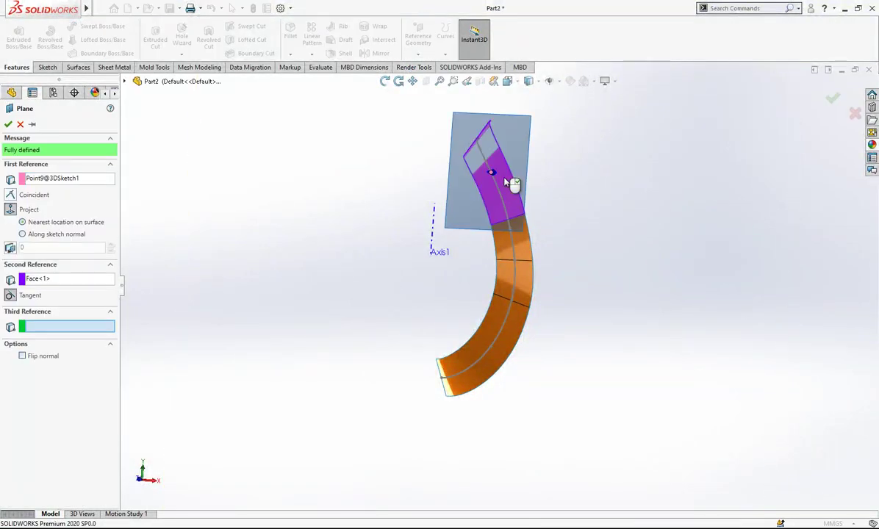
pyautogui.click(8, 124)
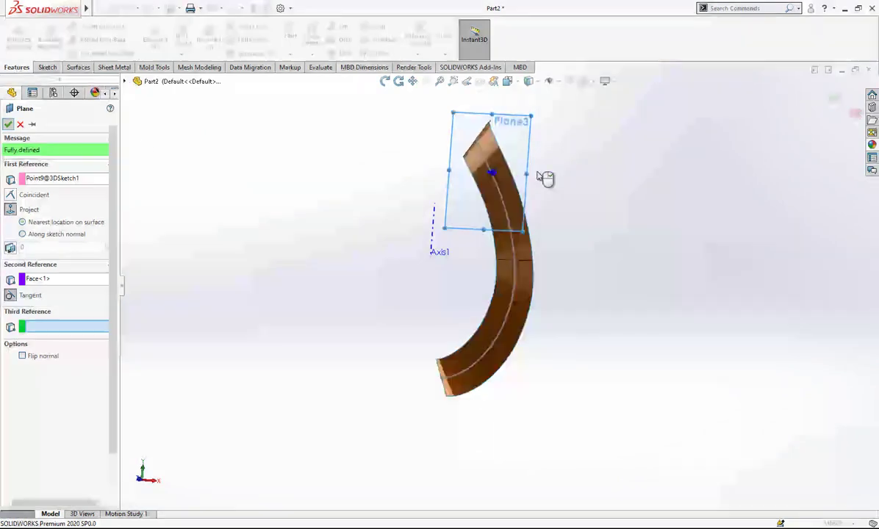
# Start a sketch on the new upper plane and draw a circle about 4.9 mm in diameter near the spline point
pyautogui.scroll(-2, 529, 180)
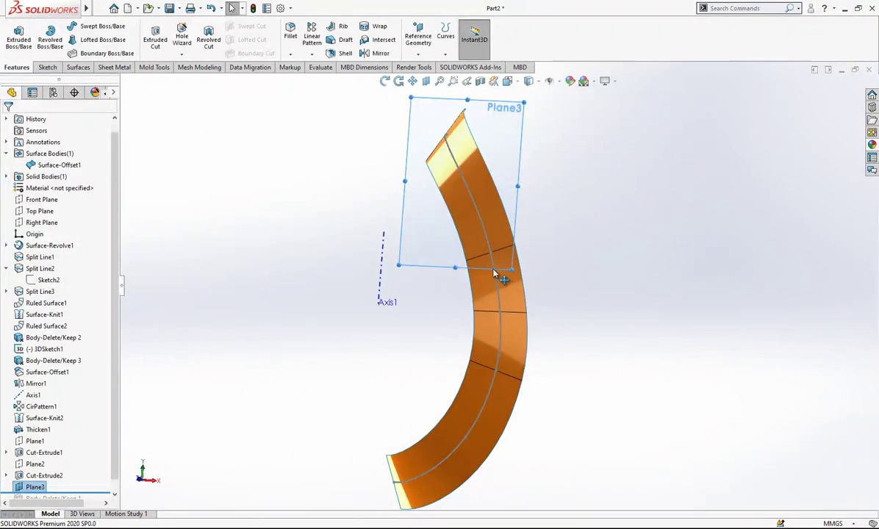
pyautogui.moveTo(511, 284); pyautogui.dragTo(492, 337, button='middle')
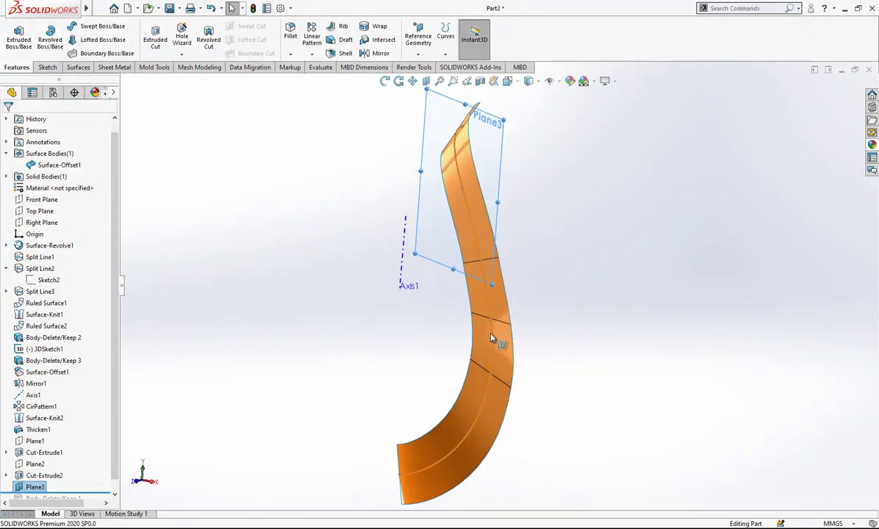
pyautogui.scroll(1, 492, 387)
pyautogui.click(503, 160)
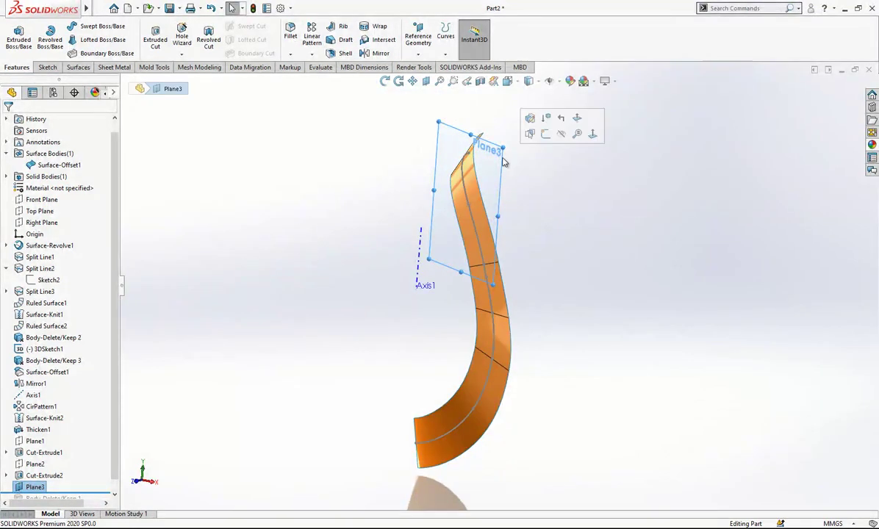
pyautogui.click(545, 134)
pyautogui.click(90, 27)
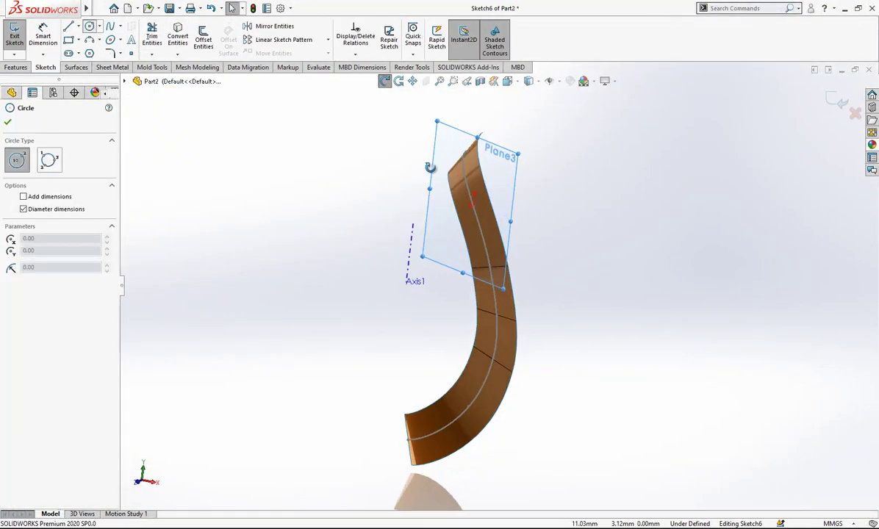
pyautogui.click(475, 223)
pyautogui.click(493, 244)
pyautogui.scroll(-3, 475, 230)
pyautogui.press('Escape')
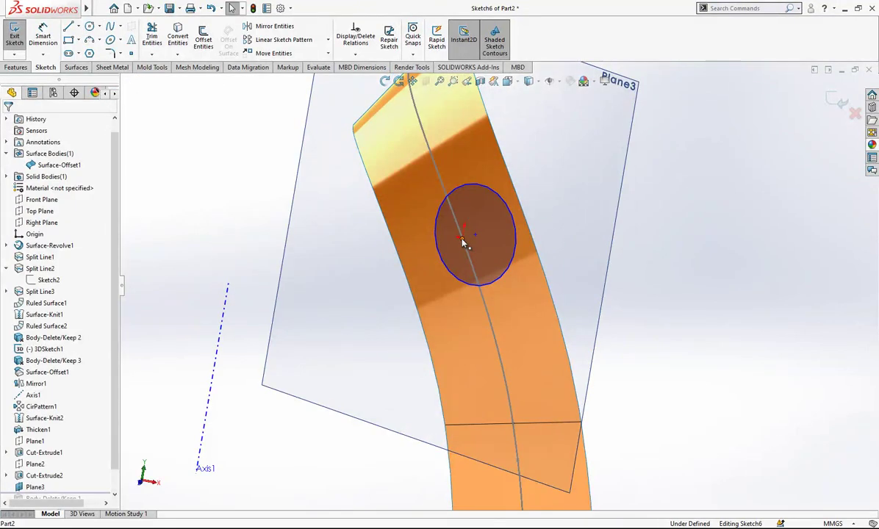
# Make the circle's centre coincident with the spline point below the top
pyautogui.click(476, 236)
pyautogui.keyDown('ctrl'); pyautogui.click(227, 282); pyautogui.keyUp('ctrl')
pyautogui.click(22, 317)
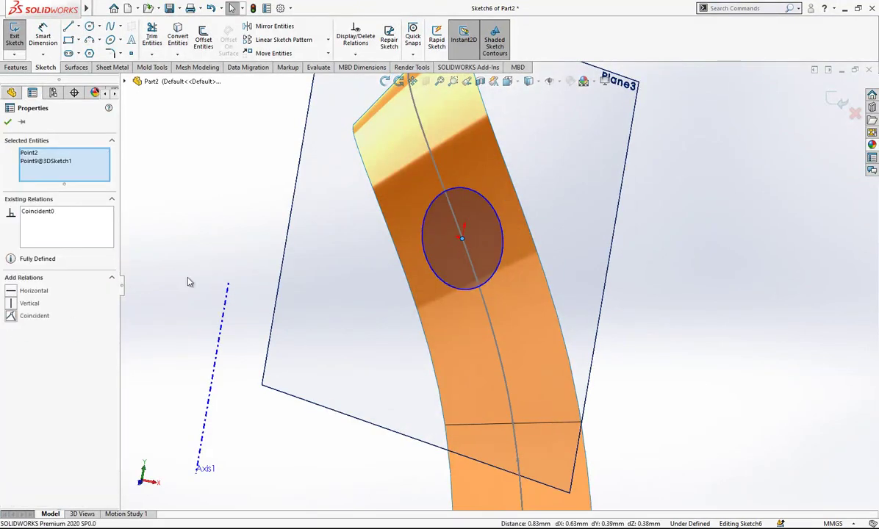
pyautogui.click(188, 281)
# Dimension the upper circle's diameter and exit the sketch
pyautogui.click(42, 38)
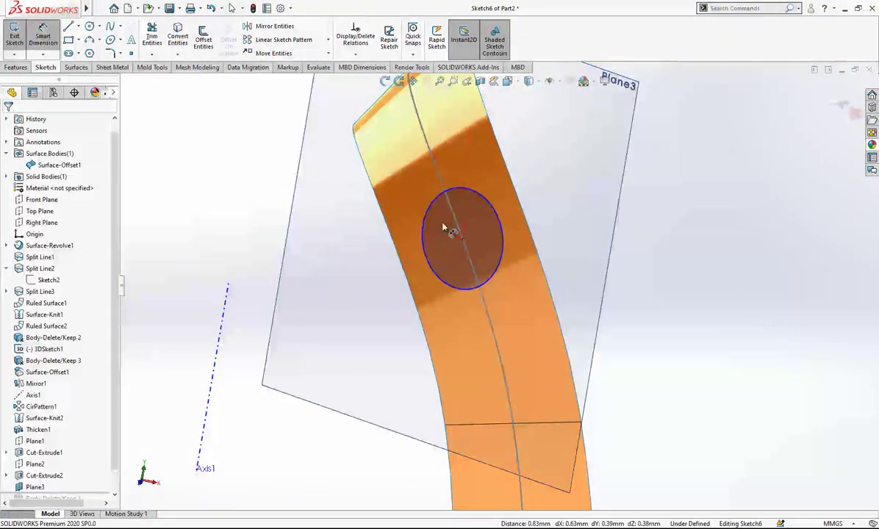
pyautogui.click(503, 269)
pyautogui.click(520, 301)
pyautogui.press('Return')
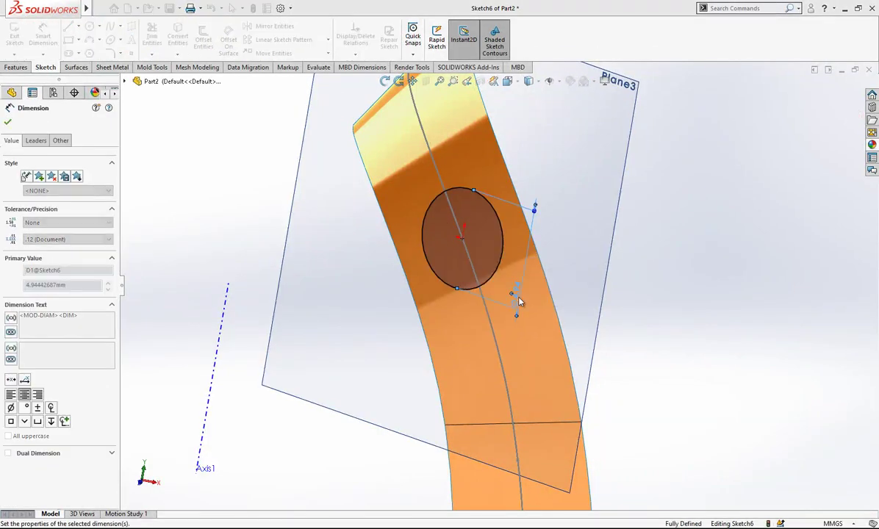
pyautogui.scroll(3, 520, 301)
pyautogui.press('Escape')
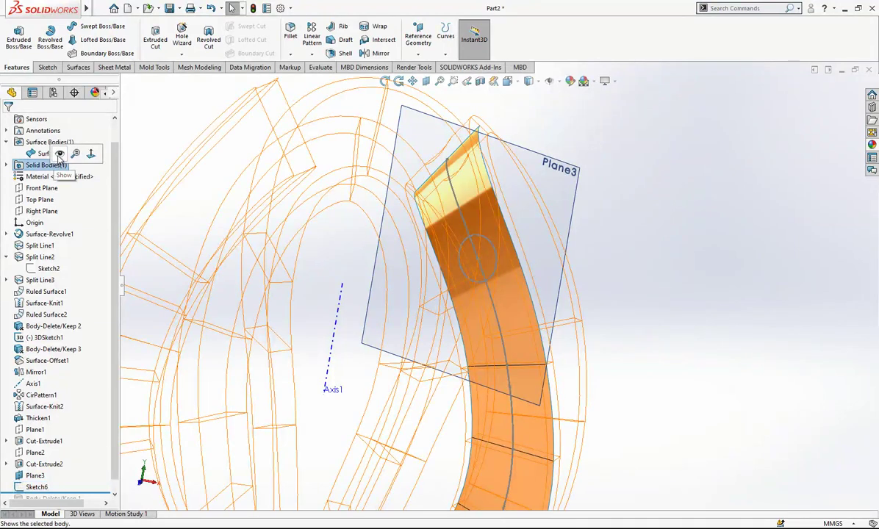
# Show the solid body again and clear the selection
pyautogui.click(59, 157)
pyautogui.click(720, 302)
pyautogui.moveTo(530, 316); pyautogui.dragTo(196, 392, button='middle')
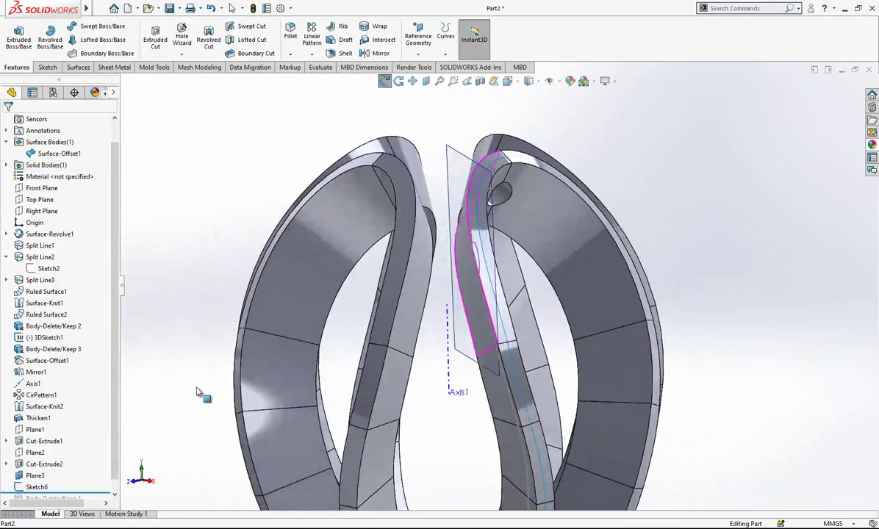
# Extrude-cut the upper circle sketch through the ring wall with a Mid Plane end condition and a depth of 5 mm
pyautogui.click(36, 487)
pyautogui.click(155, 37)
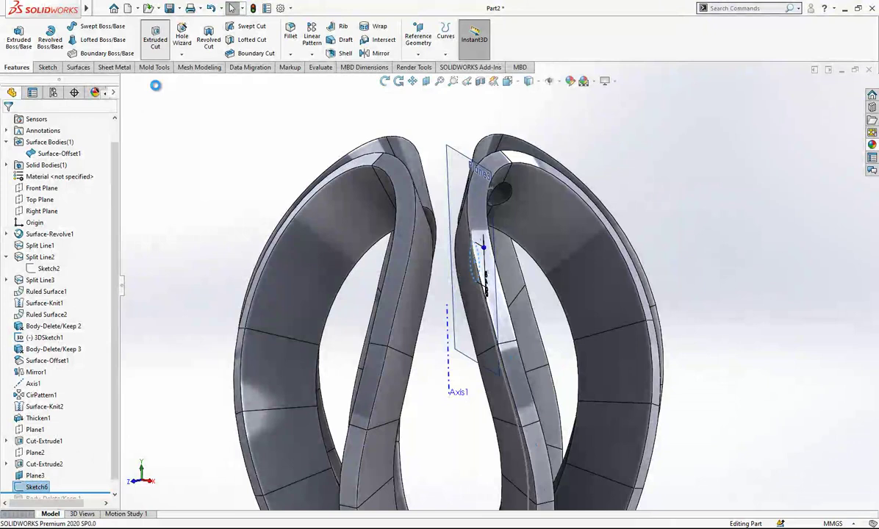
pyautogui.click(52, 185)
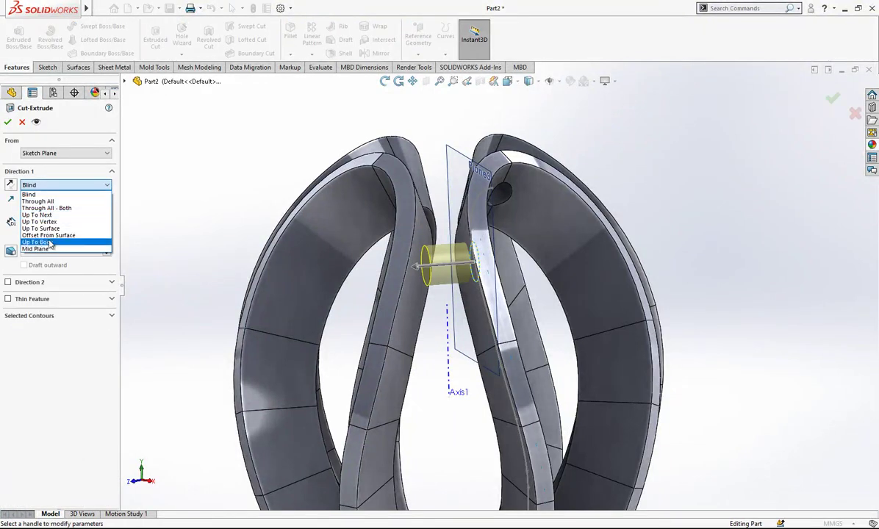
pyautogui.click(50, 249)
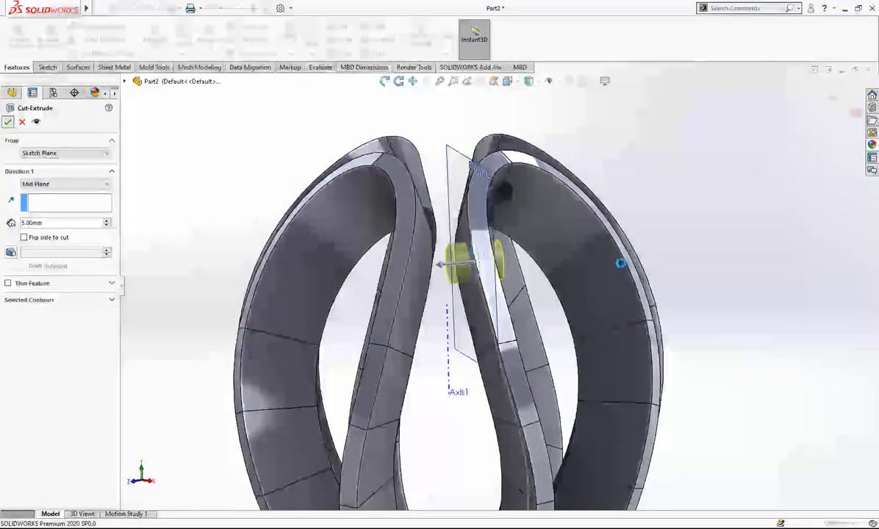
pyautogui.scroll(5, 570, 298)
pyautogui.moveTo(566, 303); pyautogui.dragTo(589, 293, button='middle')
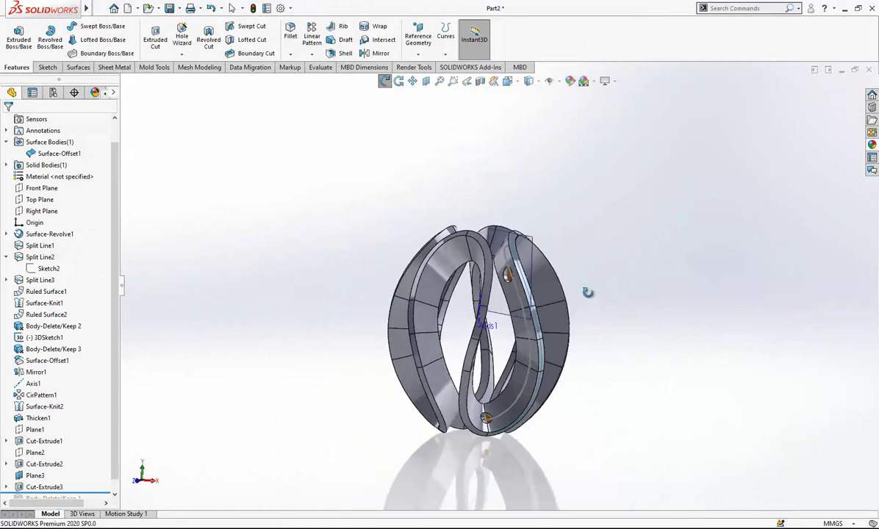
# Hide the solid body and the reference plane used for the upper hole
pyautogui.click(37, 165)
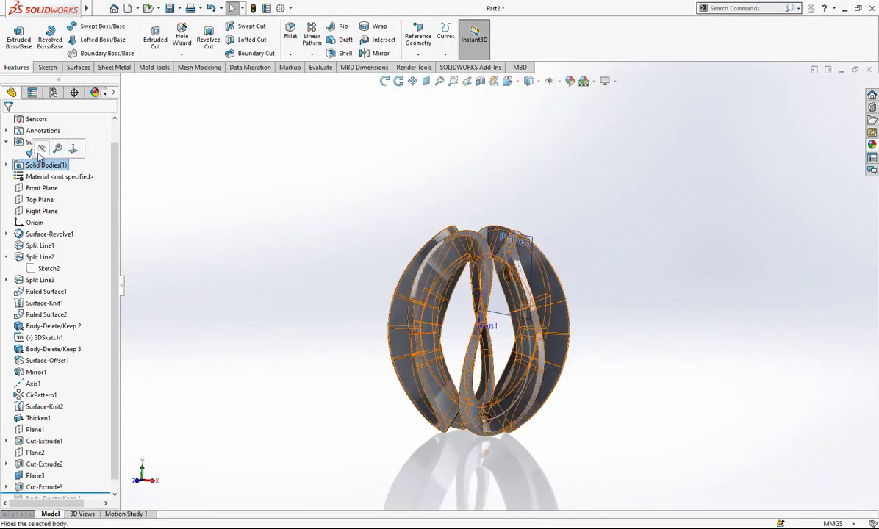
pyautogui.click(530, 239)
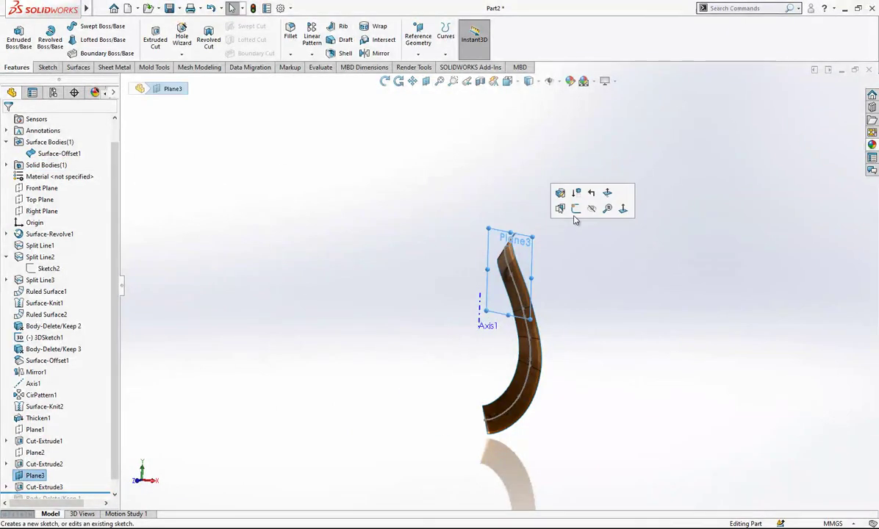
pyautogui.click(592, 209)
# Create a reference plane at the spline point on the lowest surface face, tangent to that face
pyautogui.scroll(-3, 539, 392)
pyautogui.click(417, 46)
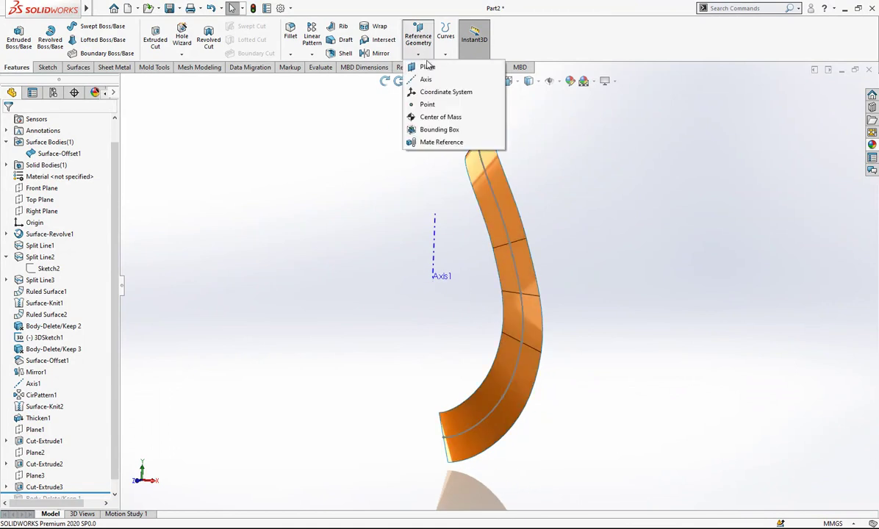
pyautogui.click(426, 67)
pyautogui.click(502, 397)
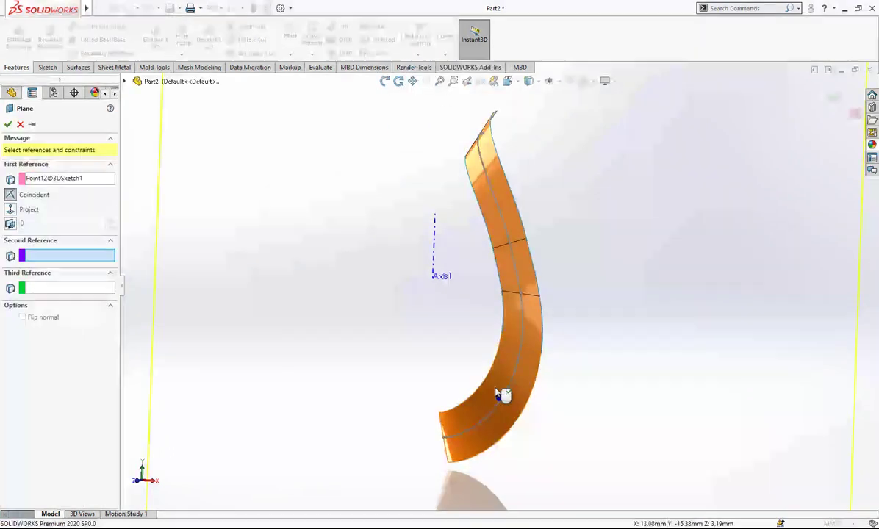
pyautogui.click(483, 395)
pyautogui.click(8, 124)
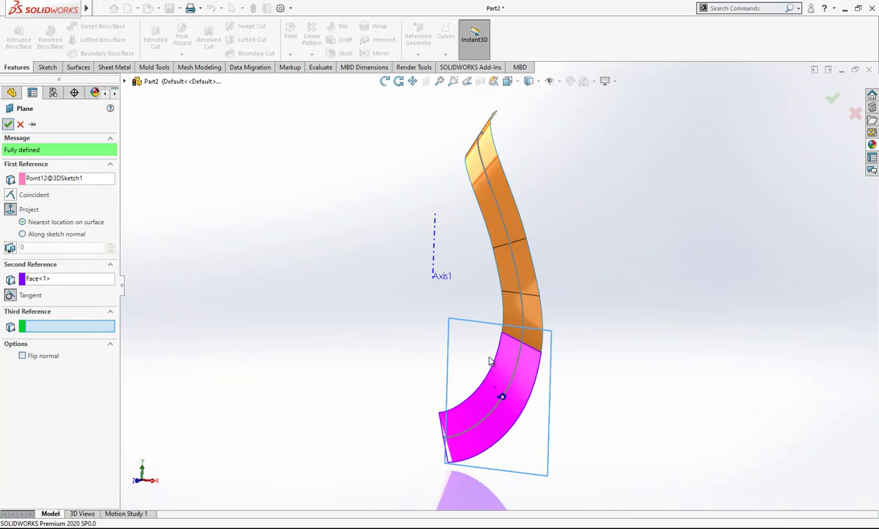
# Sketch a circle on the new lower tangent plane, centred near its spline point
pyautogui.scroll(-3, 491, 359)
pyautogui.click(451, 331)
pyautogui.click(496, 300)
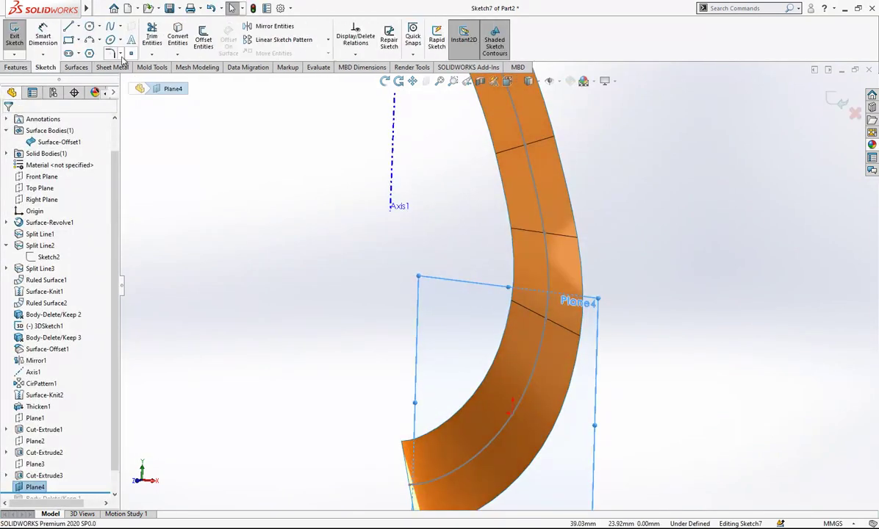
pyautogui.click(90, 27)
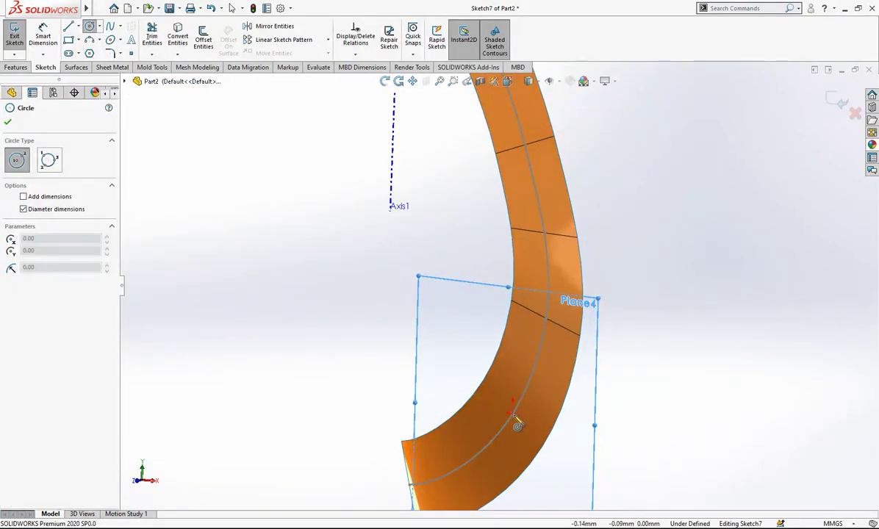
pyautogui.click(514, 414)
pyautogui.click(525, 381)
pyautogui.press('Escape')
# Make the lower circle's centre coincident with the spline point
pyautogui.click(515, 416)
pyautogui.scroll(-3, 515, 416)
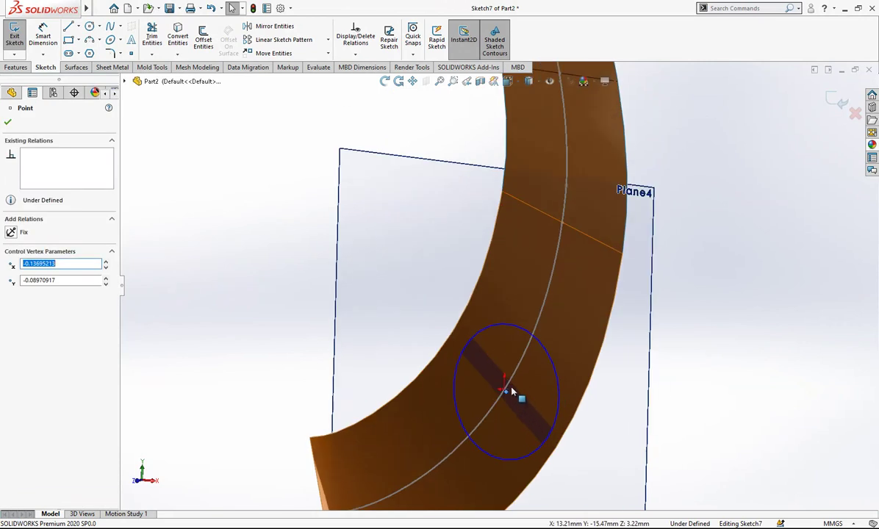
pyautogui.keyDown('ctrl'); pyautogui.click(506, 390); pyautogui.keyUp('ctrl')
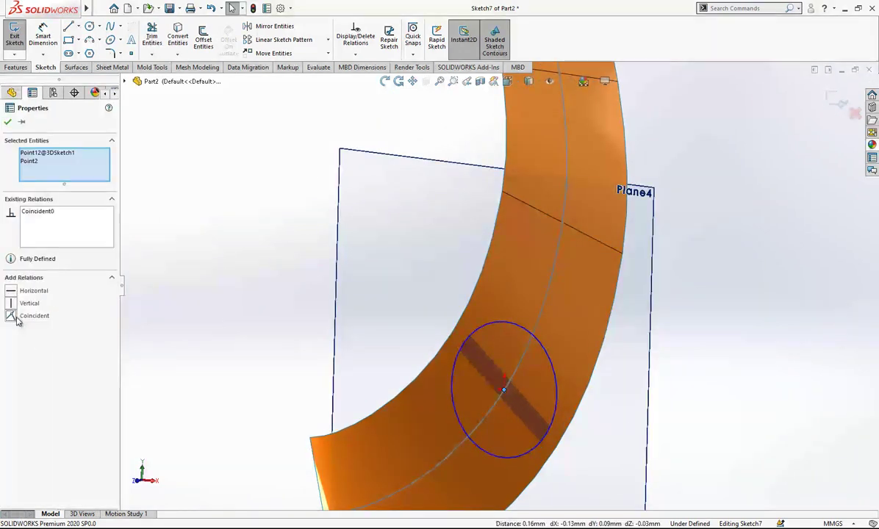
pyautogui.click(402, 323)
pyautogui.scroll(3, 403, 323)
# Dimension the lower circle's diameter as 4 mm and exit the sketch
pyautogui.click(46, 40)
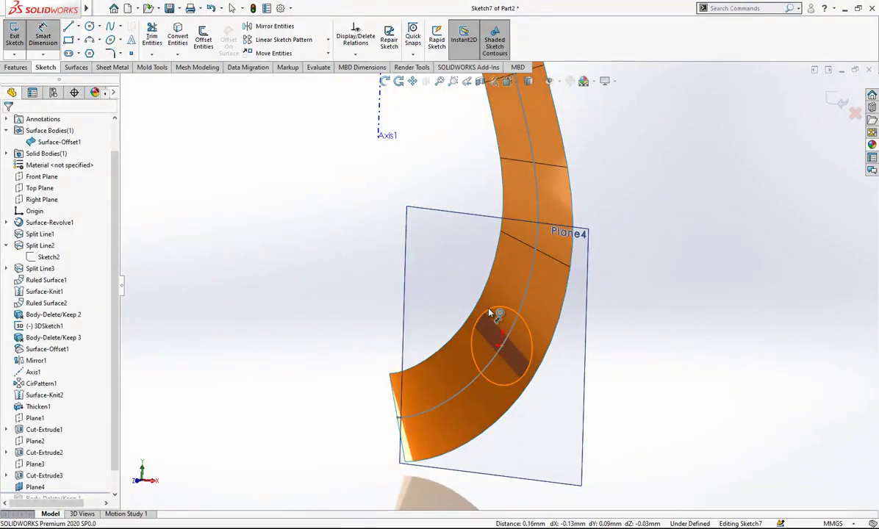
pyautogui.click(489, 314)
pyautogui.click(462, 296)
pyautogui.press('Return')
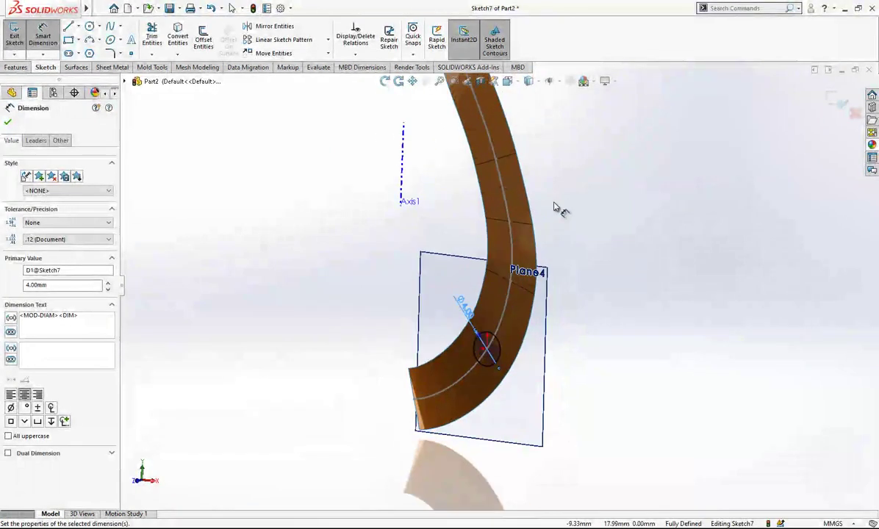
pyautogui.scroll(-1, 559, 205)
pyautogui.click(838, 101)
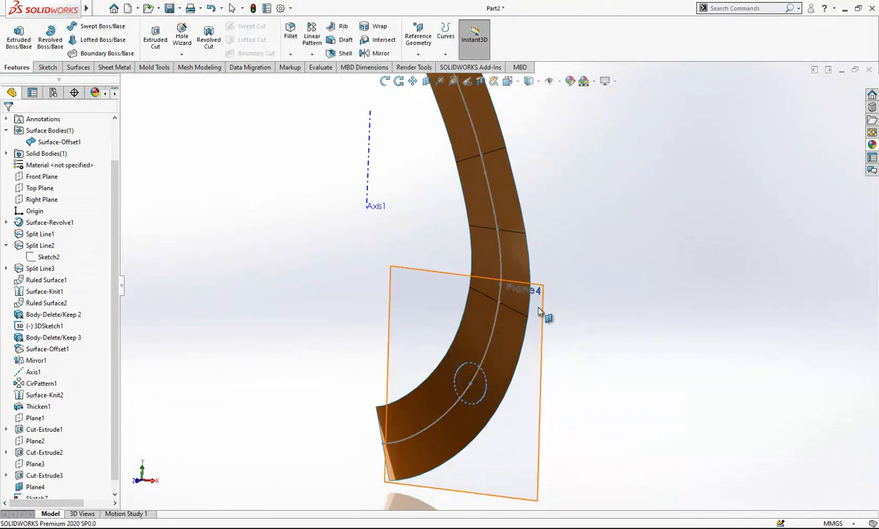
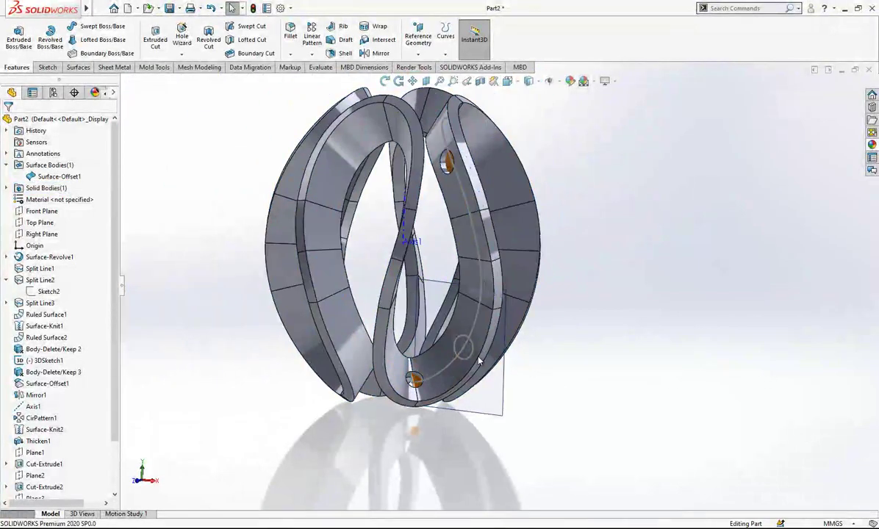
# Extrude-cut the 4 mm circle sketch through the ring wall with a Mid Plane end condition and a depth of 5 mm
pyautogui.scroll(-2, 98, 461)
pyautogui.click(45, 476)
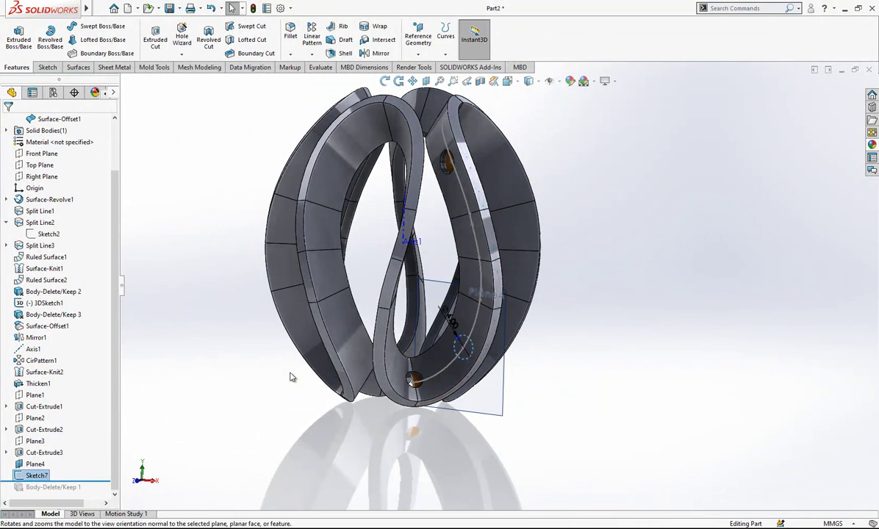
pyautogui.scroll(-2, 361, 345)
pyautogui.click(156, 41)
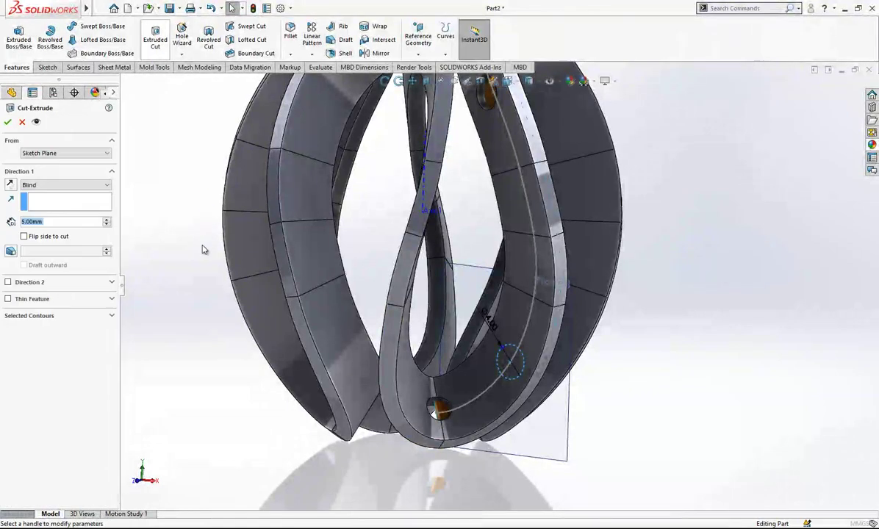
pyautogui.click(70, 185)
pyautogui.click(35, 249)
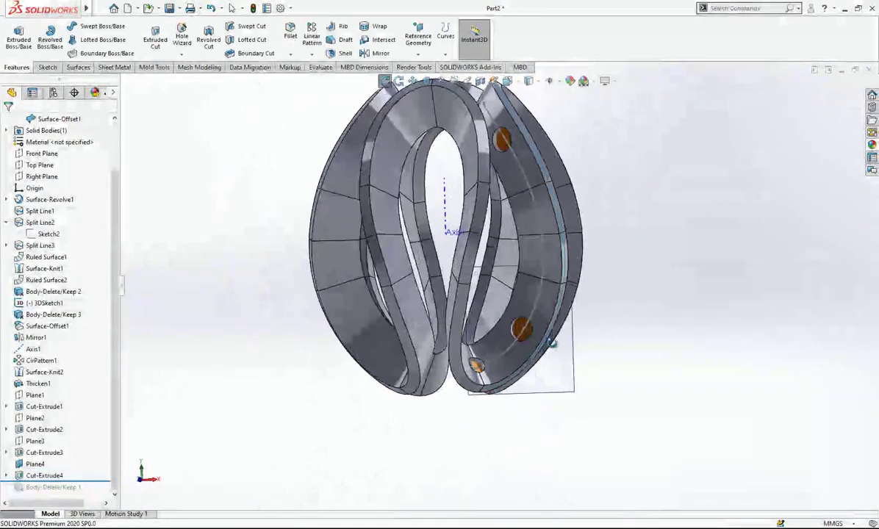
# Hide the latest hole's reference plane and the solid body
pyautogui.click(550, 383)
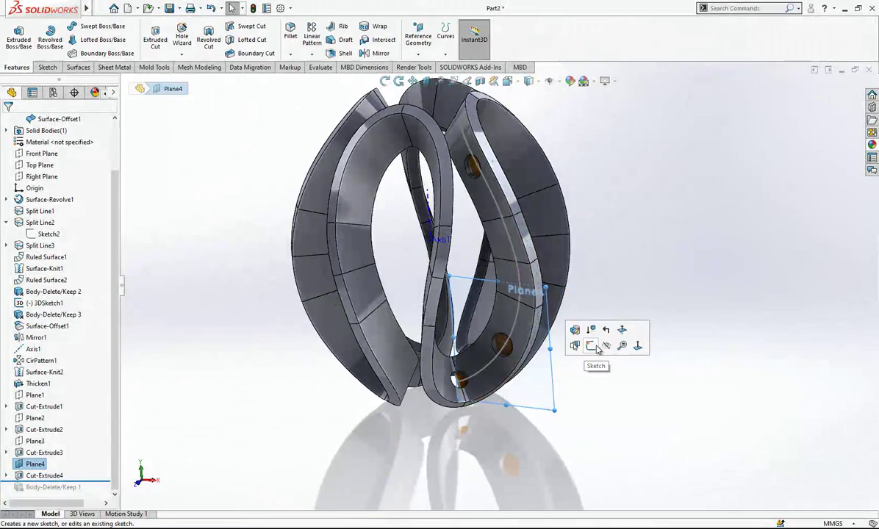
pyautogui.press('Escape')
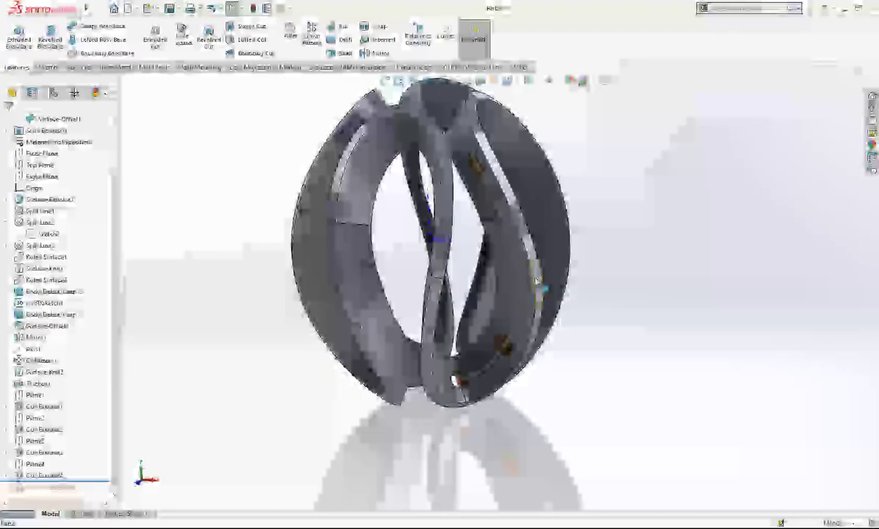
pyautogui.click(544, 272)
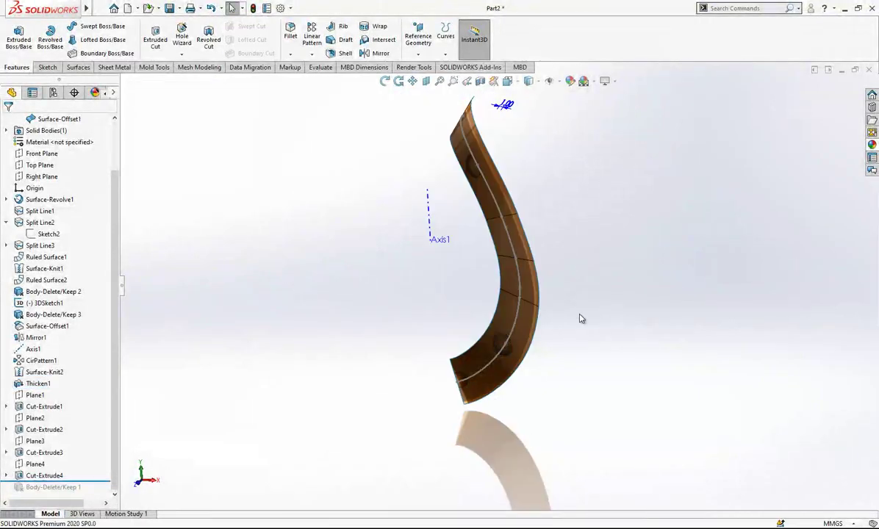
# Create a reference plane at the spline point on the upper of the two short middle faces, tangent to that face
pyautogui.moveTo(579, 318); pyautogui.dragTo(529, 300, button='middle')
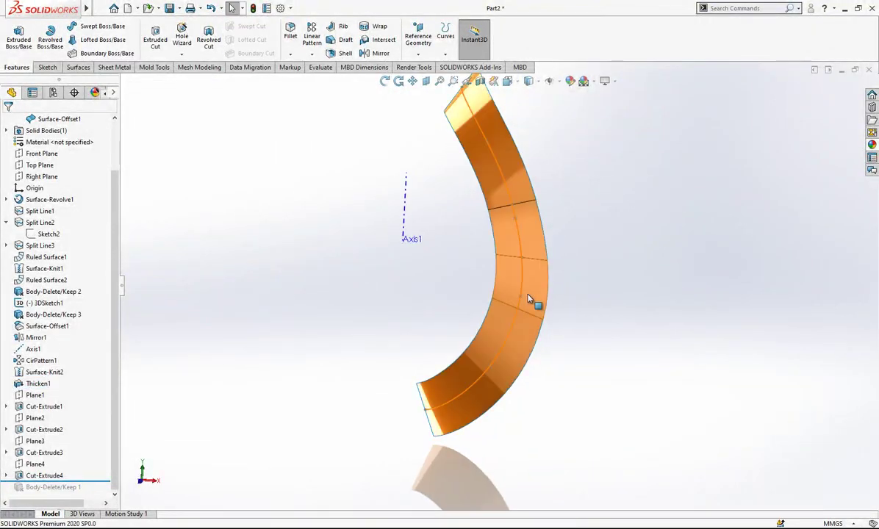
pyautogui.click(418, 41)
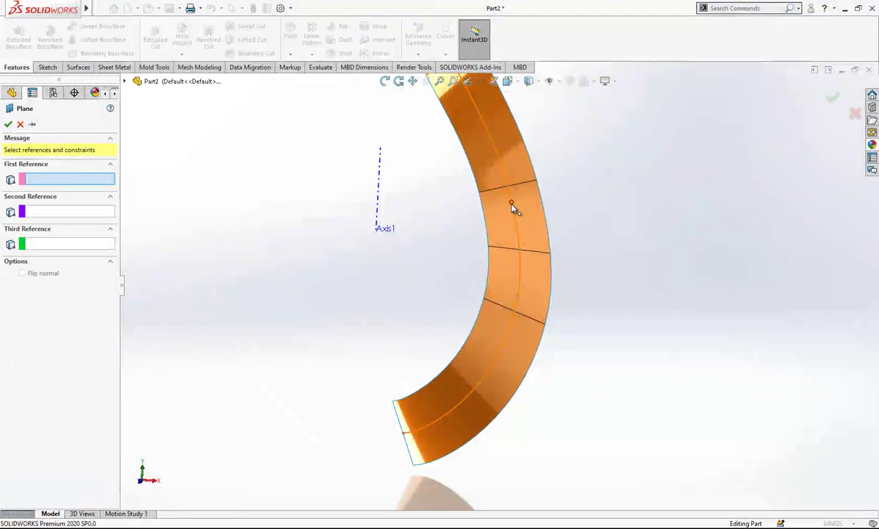
pyautogui.click(511, 203)
pyautogui.click(540, 215)
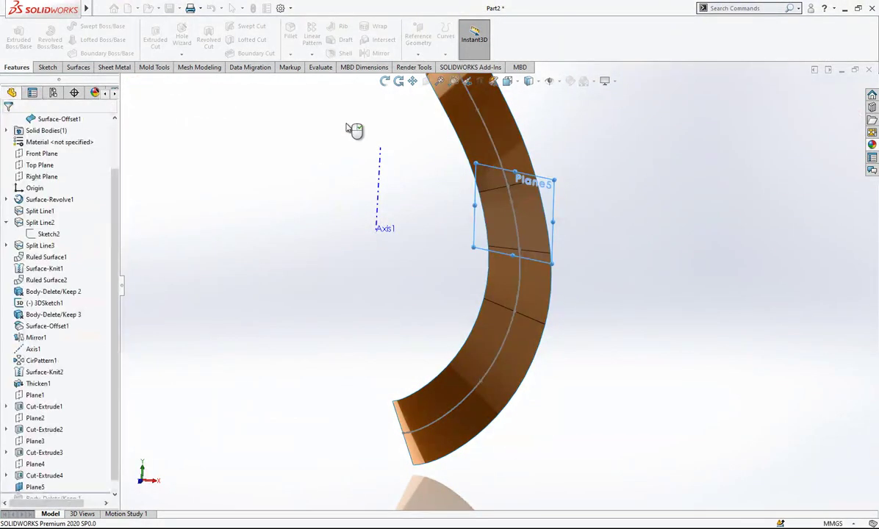
# Create a reference plane at the spline point on the lower of the two short middle faces, tangent to that face
pyautogui.click(418, 54)
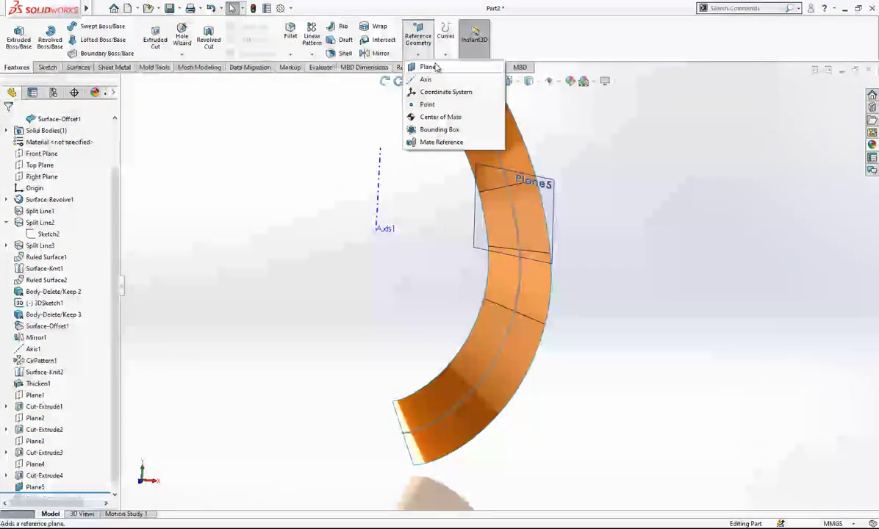
pyautogui.click(518, 297)
pyautogui.click(529, 300)
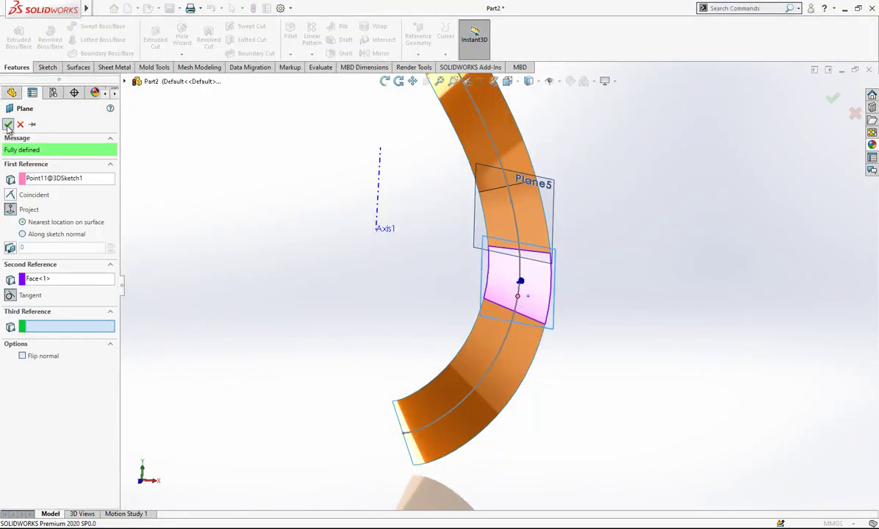
# Hide the offset surface body so only the spline and the two middle planes stay in view
pyautogui.scroll(4, 176, 276)
pyautogui.scroll(2, 92, 242)
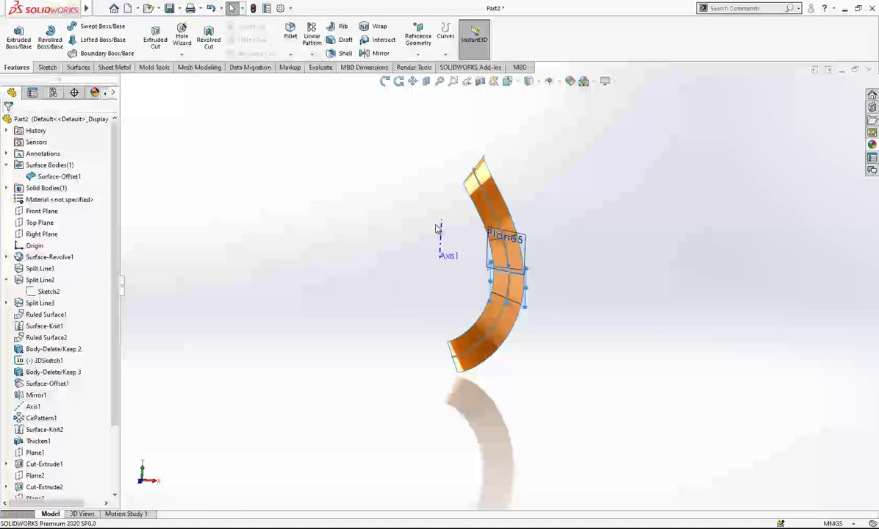
pyautogui.click(46, 188)
pyautogui.click(58, 179)
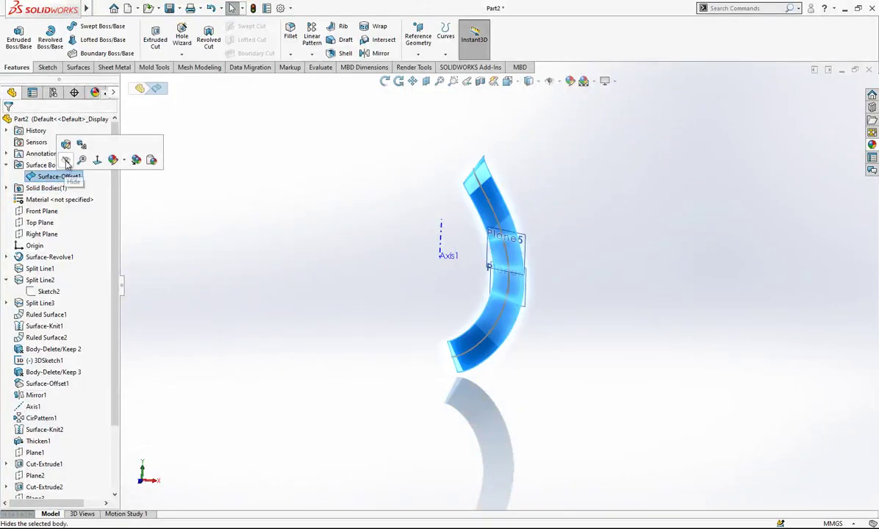
pyautogui.click(67, 163)
# Sketch a circle about 5.87 mm in diameter on the upper middle plane, centred on its spline point
pyautogui.scroll(-3, 514, 257)
pyautogui.click(537, 238)
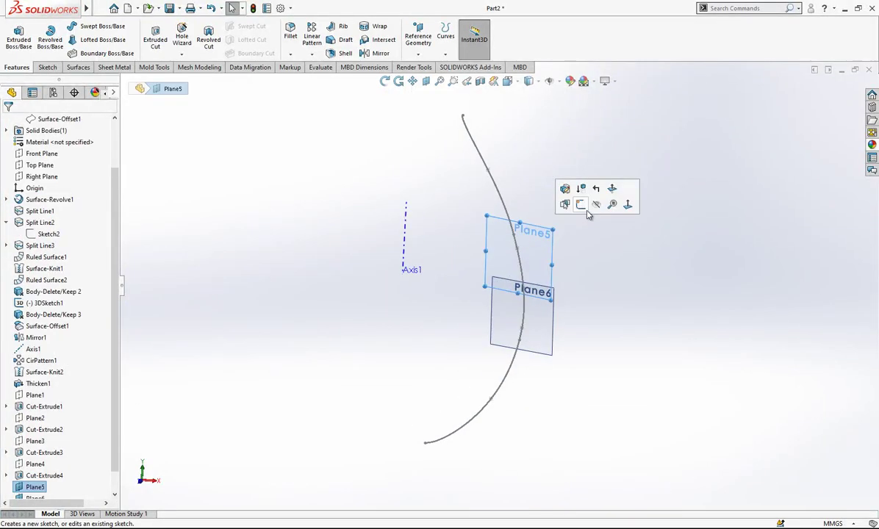
pyautogui.click(563, 206)
pyautogui.click(89, 26)
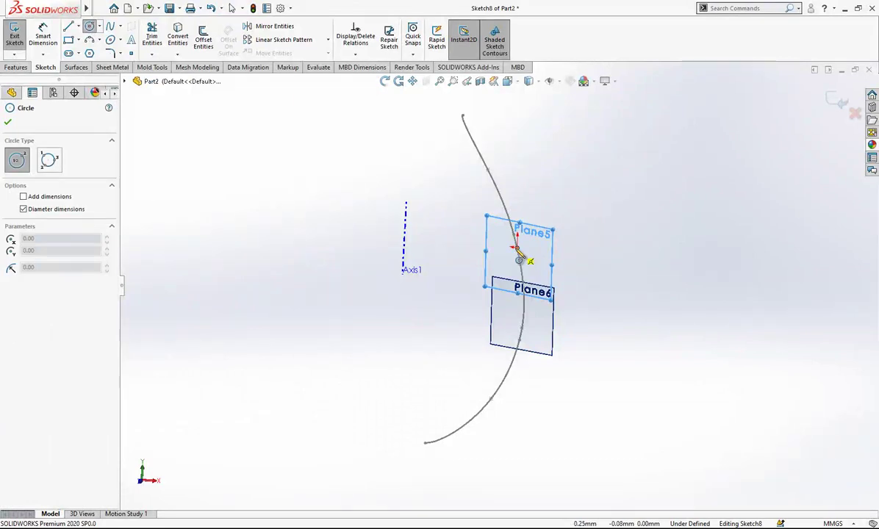
pyautogui.click(516, 248)
pyautogui.click(534, 242)
# Dimension the upper middle circle's diameter as 5 mm and exit the sketch
pyautogui.moveTo(535, 241); pyautogui.dragTo(566, 191, button='right')
pyautogui.click(532, 269)
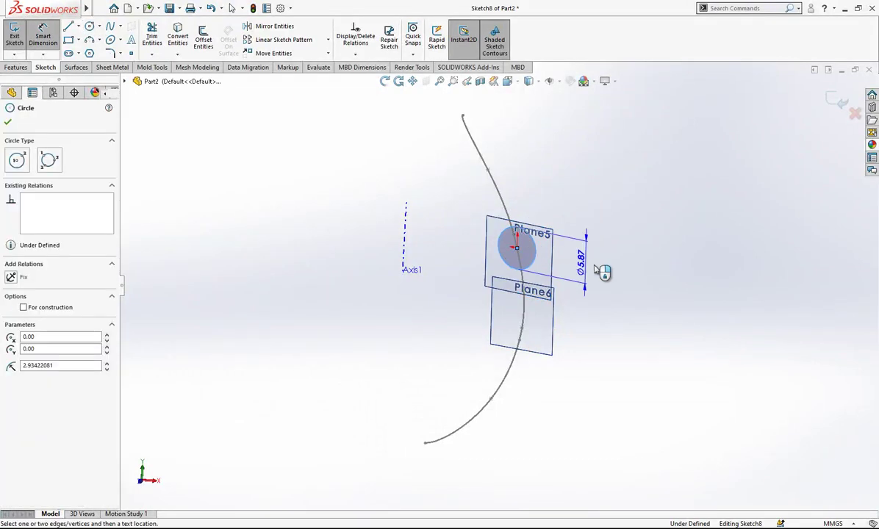
pyautogui.click(604, 270)
pyautogui.press('Return')
pyautogui.press('Escape')
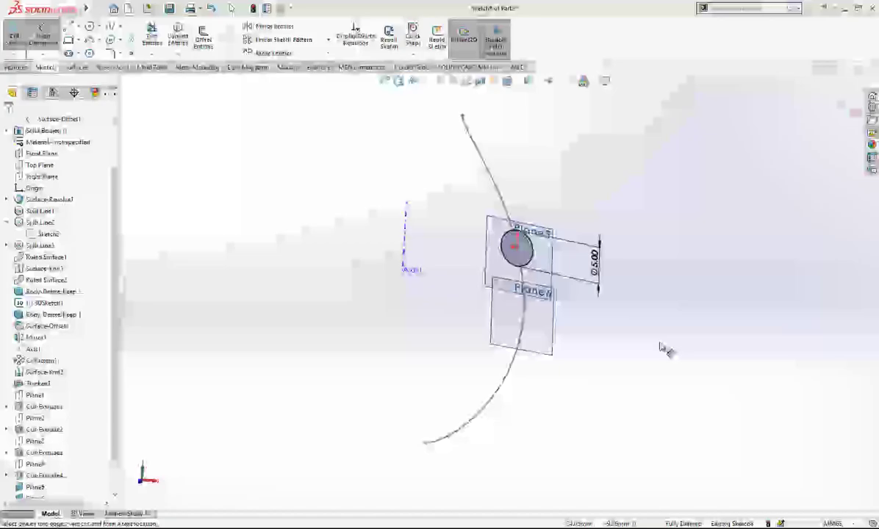
# Sketch a circle about 7.13 mm in diameter on the lower middle plane, centred on its spline point
pyautogui.click(548, 325)
pyautogui.click(587, 298)
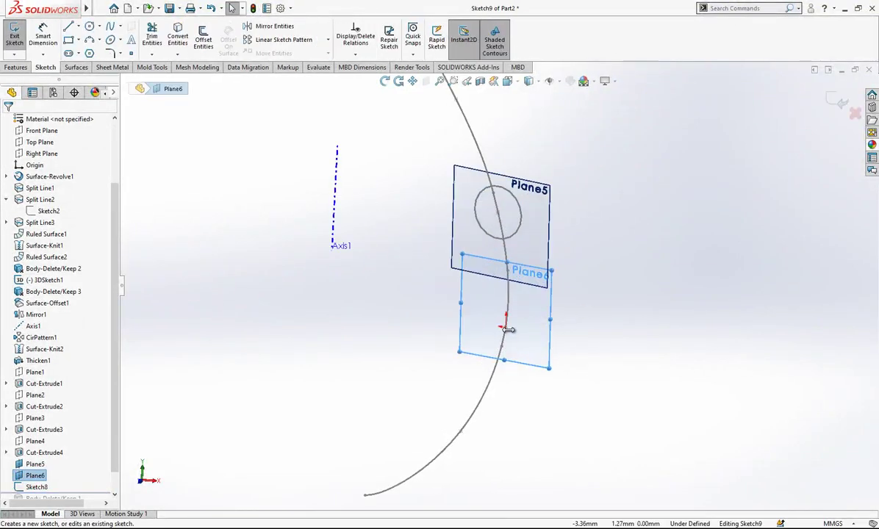
pyautogui.click(89, 26)
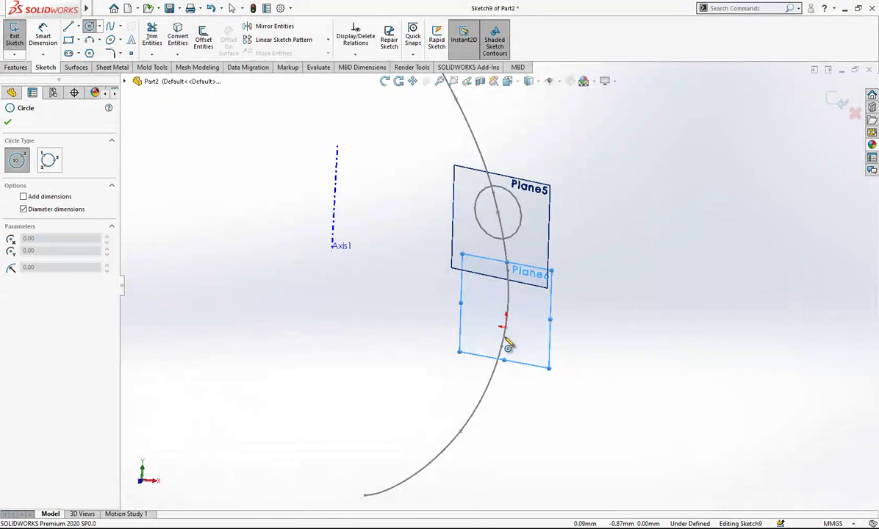
pyautogui.click(505, 328)
pyautogui.click(540, 337)
# Dimension the lower middle circle's diameter as 5 mm
pyautogui.moveTo(566, 360); pyautogui.dragTo(542, 316, button='right')
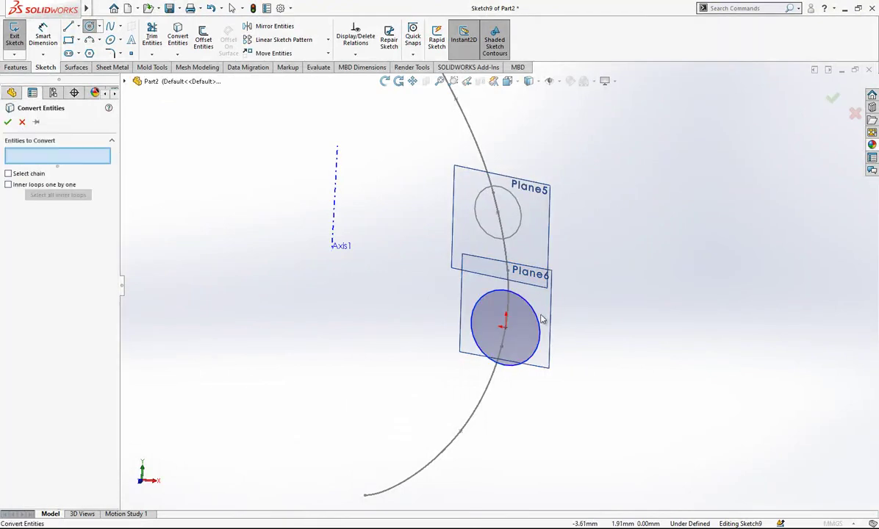
pyautogui.press('Escape')
pyautogui.click(538, 319)
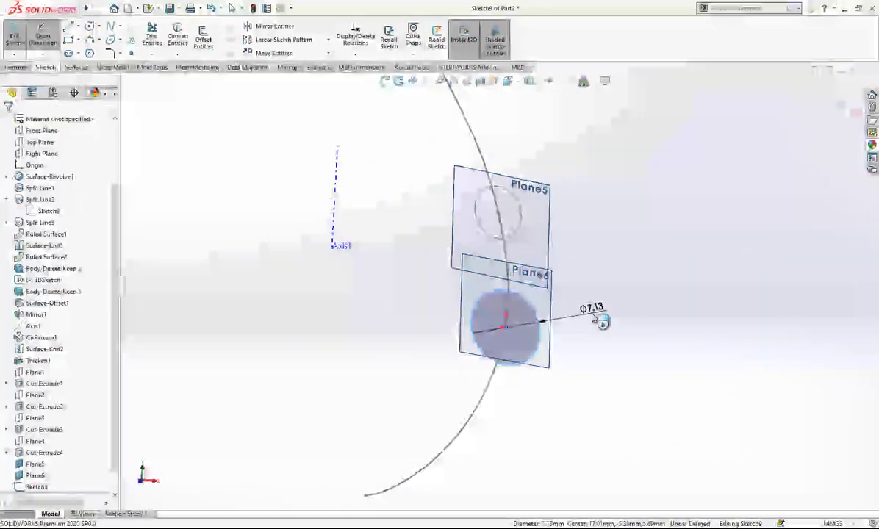
pyautogui.click(599, 316)
pyautogui.press('Return')
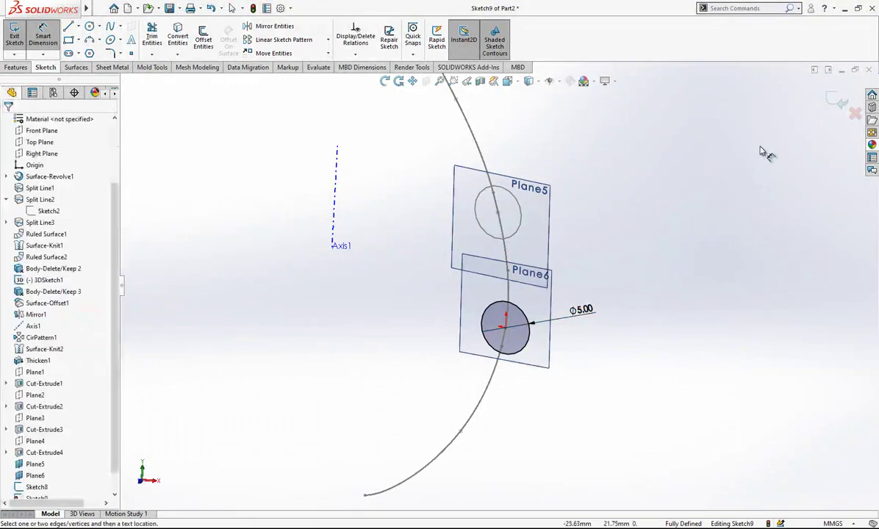
# Finish the lower middle circle's sketch and hide both middle-hole planes and the 3D spline sketch
pyautogui.click(837, 104)
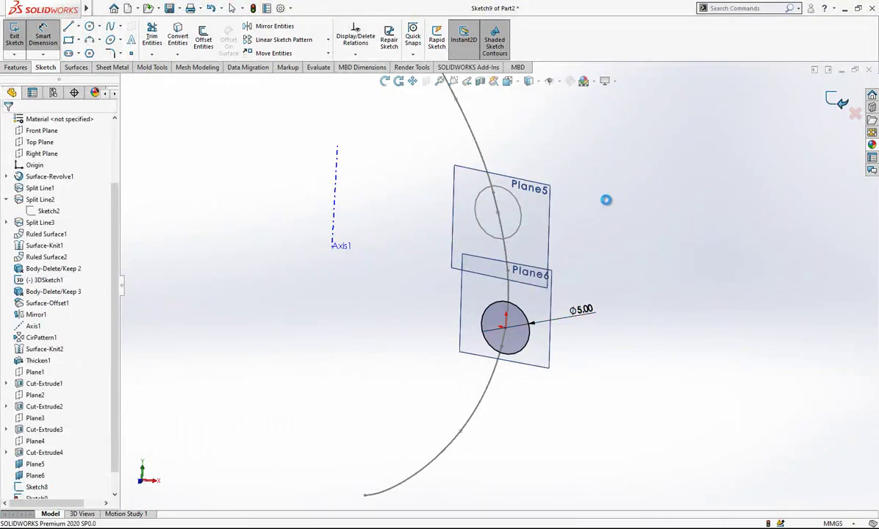
pyautogui.click(550, 224)
pyautogui.click(612, 194)
pyautogui.click(550, 273)
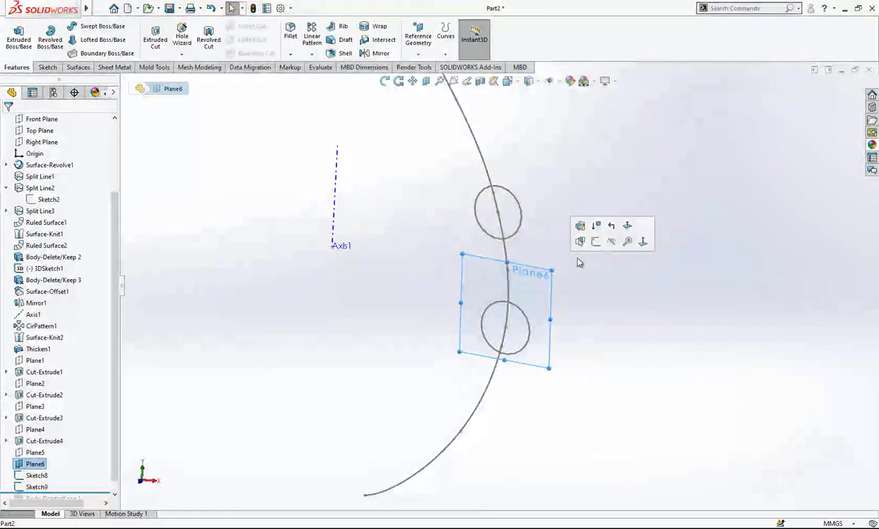
pyautogui.click(611, 241)
pyautogui.click(490, 163)
pyautogui.click(530, 128)
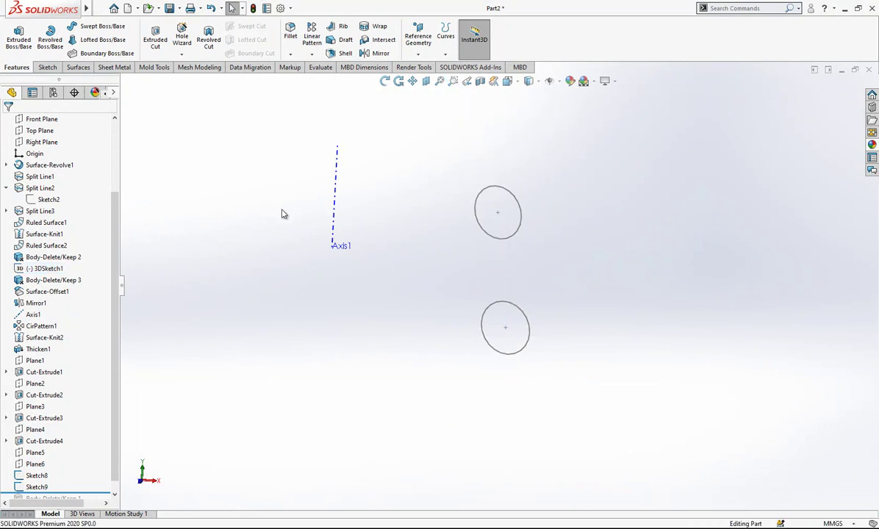
# Show the thickened solid body again with the two middle circle sketches on its wall
pyautogui.press('z')
pyautogui.scroll(3, 103, 250)
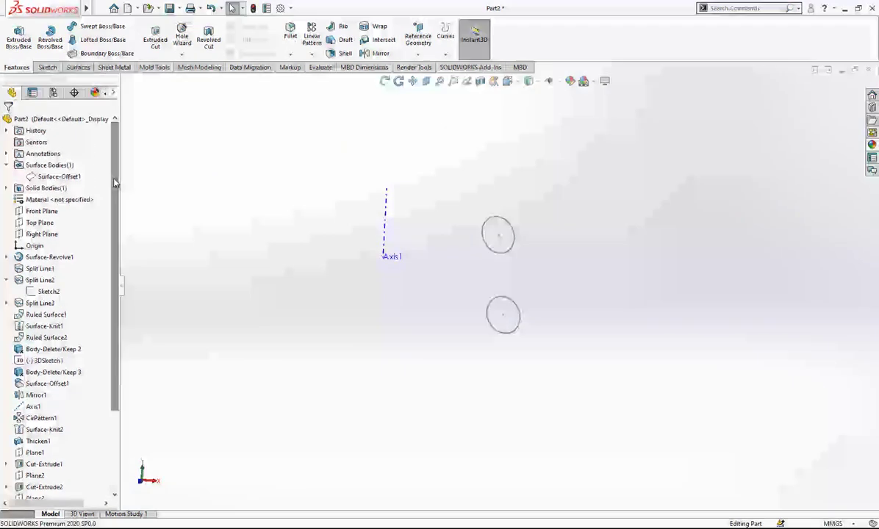
pyautogui.click(38, 189)
pyautogui.click(113, 189)
pyautogui.scroll(1, 540, 318)
pyautogui.moveTo(540, 318)
pyautogui.mouseDown(button='middle')
pyautogui.moveTo(477, 298)
pyautogui.moveTo(482, 290)
pyautogui.mouseUp(button='middle')
pyautogui.scroll(-2, 70, 470)
pyautogui.scroll(-1, 70, 470)
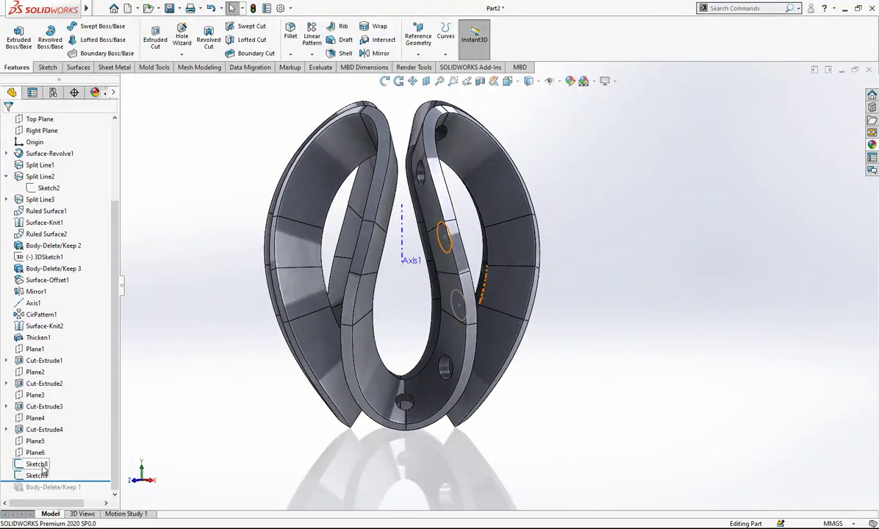
# Extrude-cut the upper middle circle through the wall with a Mid Plane depth of 5 mm
pyautogui.click(37, 464)
pyautogui.click(155, 37)
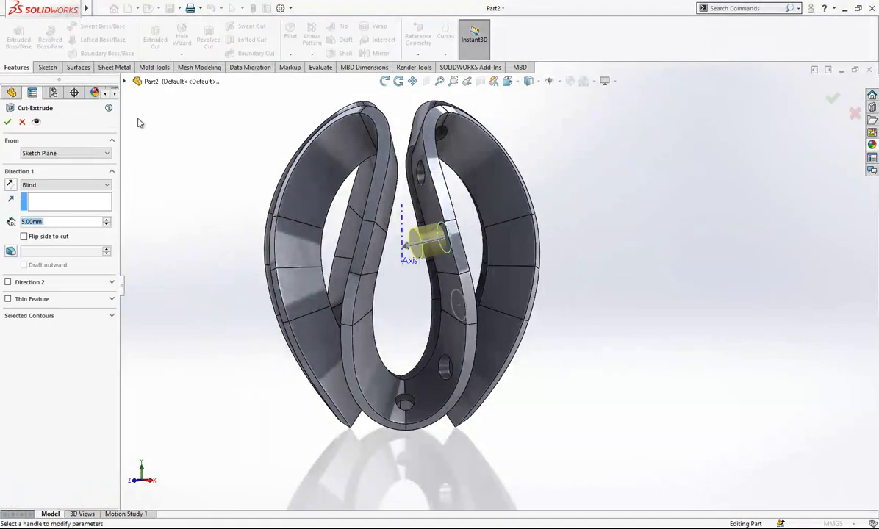
pyautogui.click(92, 186)
pyautogui.click(59, 234)
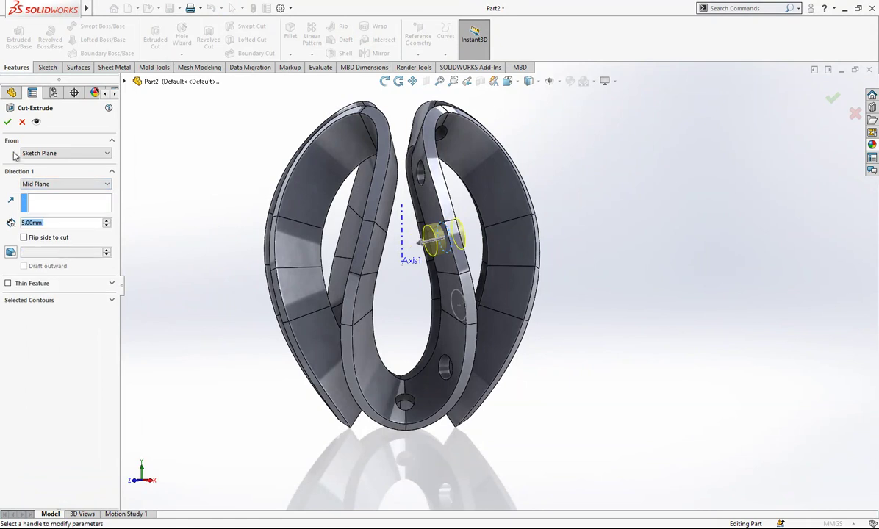
pyautogui.press('Return')
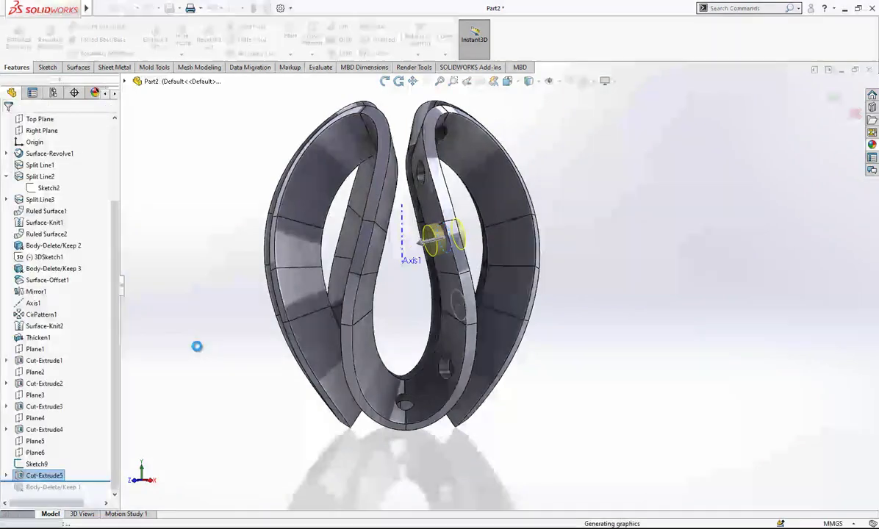
# Extrude-cut the lower middle circle through the wall with a Mid Plane depth of 5 mm
pyautogui.click(37, 465)
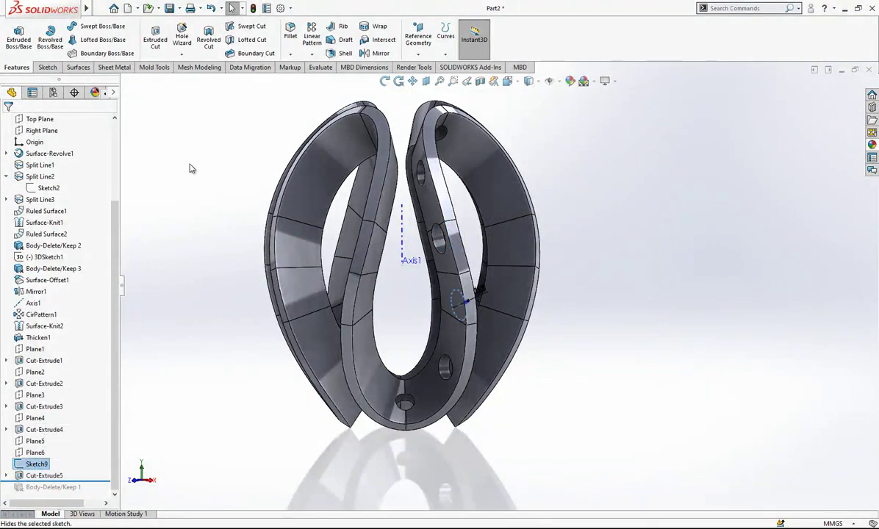
pyautogui.click(156, 37)
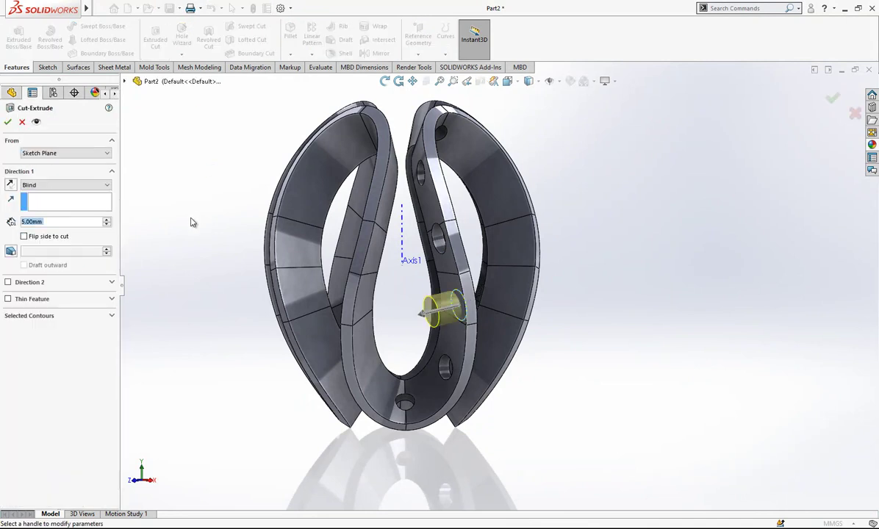
pyautogui.click(62, 185)
pyautogui.click(55, 249)
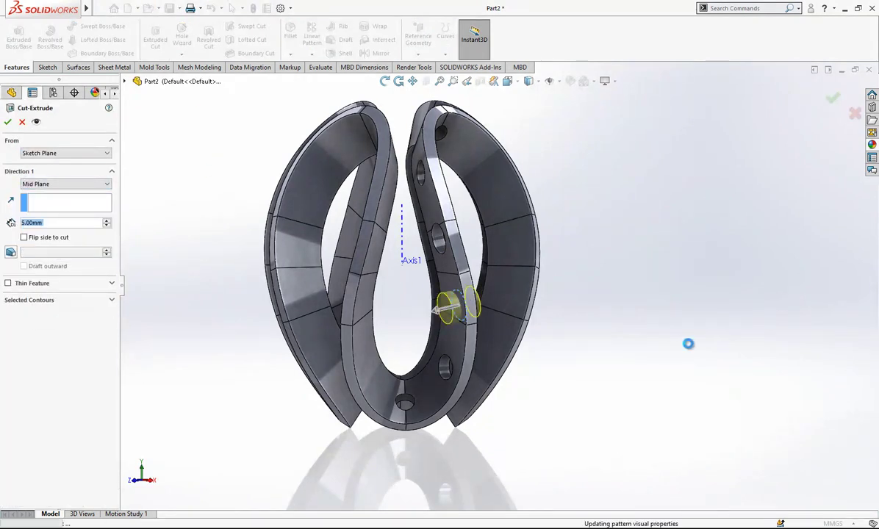
pyautogui.press('Return')
# Circular-pattern the holes at the lower and upper bends about the central axis, with 4 equally spaced instances over 360°
pyautogui.scroll(1, 532, 324)
pyautogui.moveTo(533, 323); pyautogui.dragTo(438, 246, button='middle')
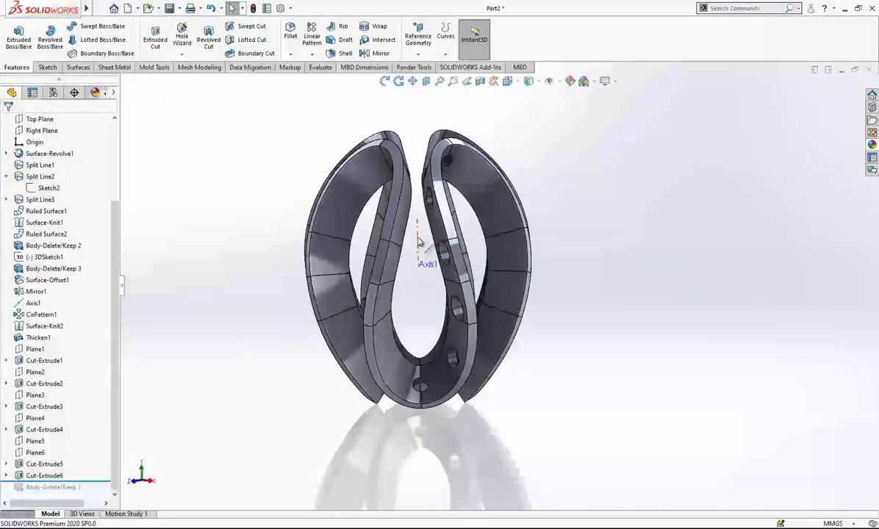
pyautogui.click(419, 241)
pyautogui.click(313, 54)
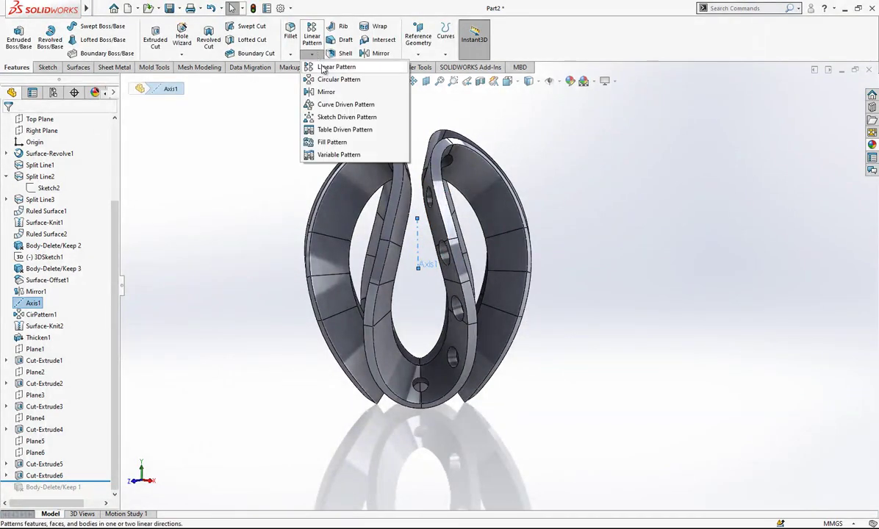
pyautogui.click(346, 74)
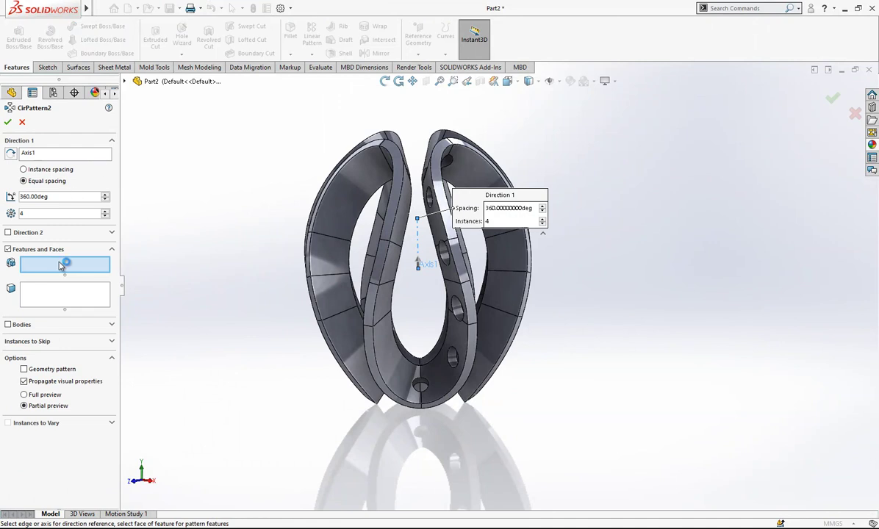
pyautogui.scroll(-3, 416, 362)
pyautogui.click(416, 359)
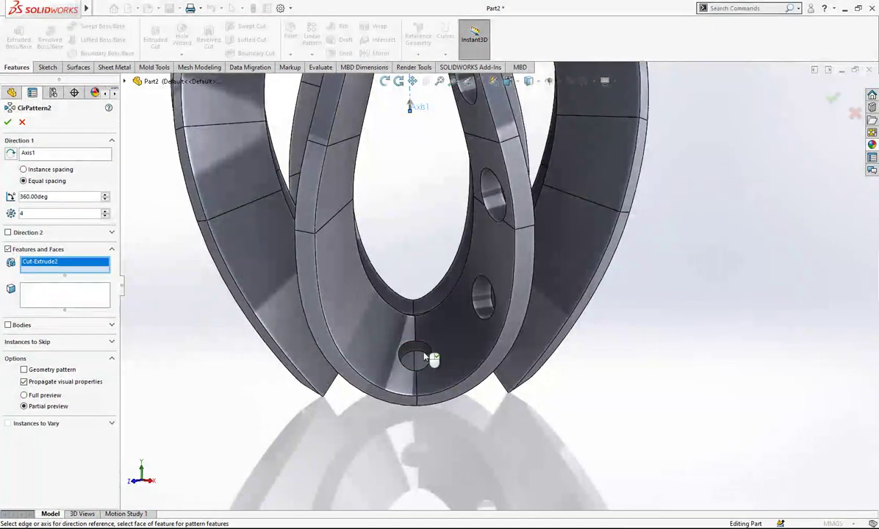
pyautogui.scroll(2, 448, 367)
pyautogui.scroll(2, 449, 367)
pyautogui.scroll(-5, 466, 116)
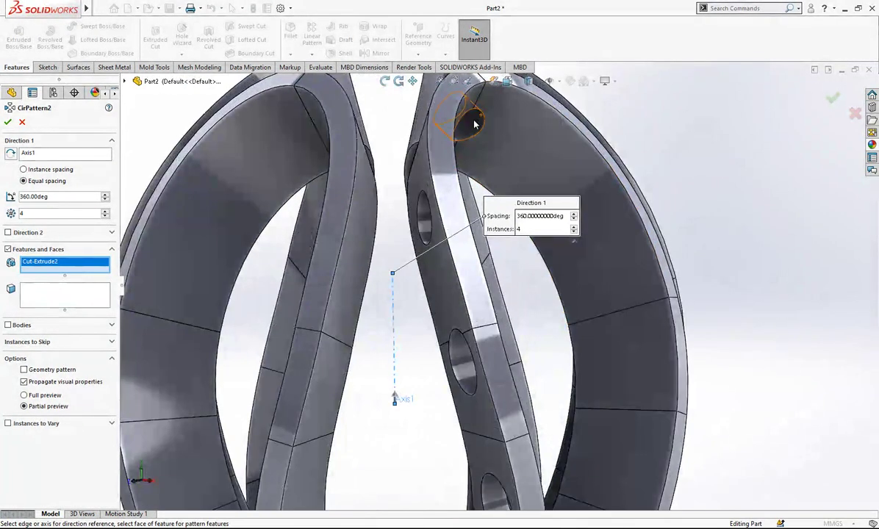
pyautogui.click(469, 136)
pyautogui.scroll(3, 498, 287)
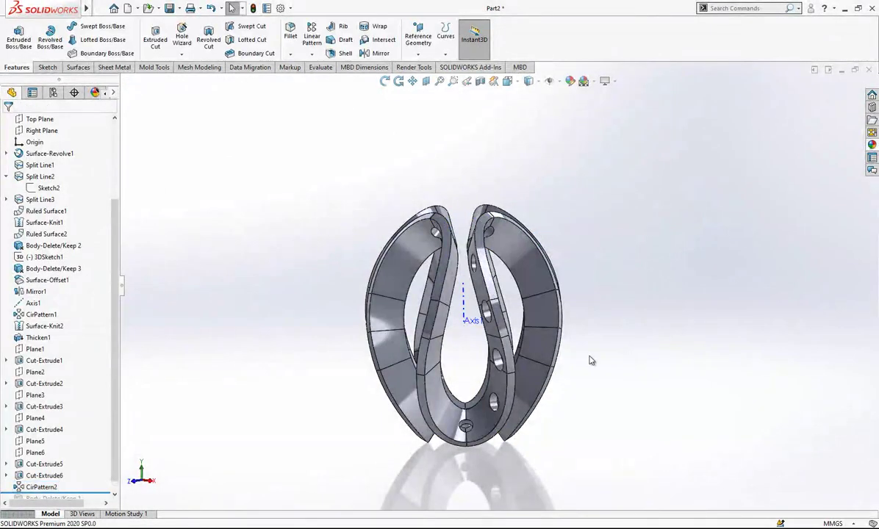
# Mirror the four hole cuts along the side of the loop about the Front Plane
pyautogui.moveTo(590, 361); pyautogui.dragTo(499, 349, button='middle')
pyautogui.scroll(2, 74, 221)
pyautogui.click(42, 177)
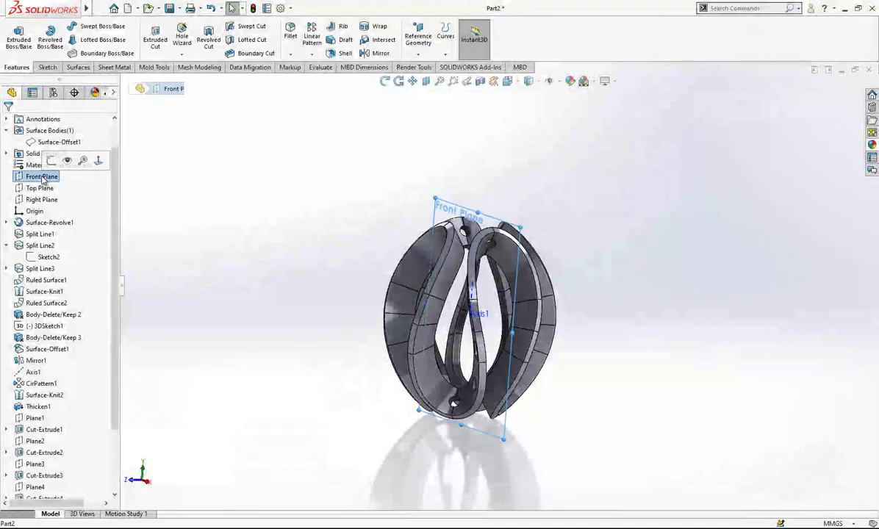
pyautogui.click(376, 56)
pyautogui.scroll(-2, 471, 292)
pyautogui.moveTo(478, 295); pyautogui.dragTo(444, 282, button='middle')
pyautogui.scroll(-2, 442, 285)
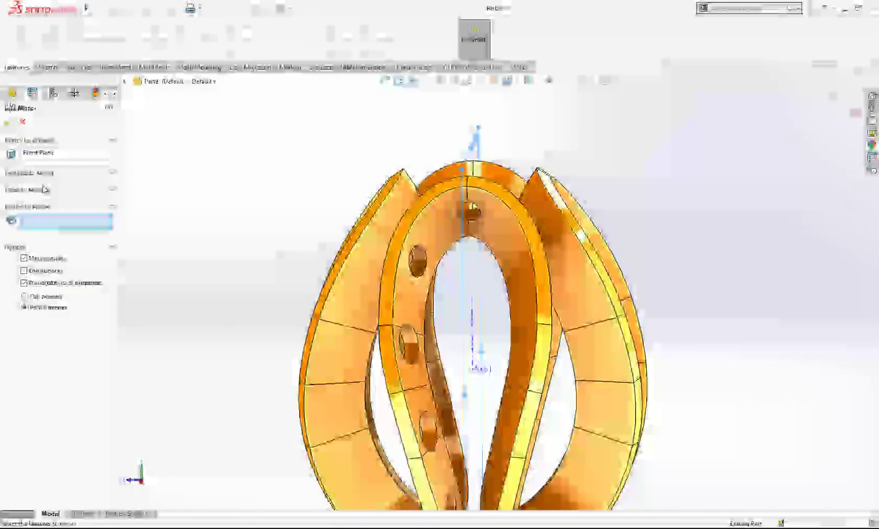
pyautogui.click(55, 174)
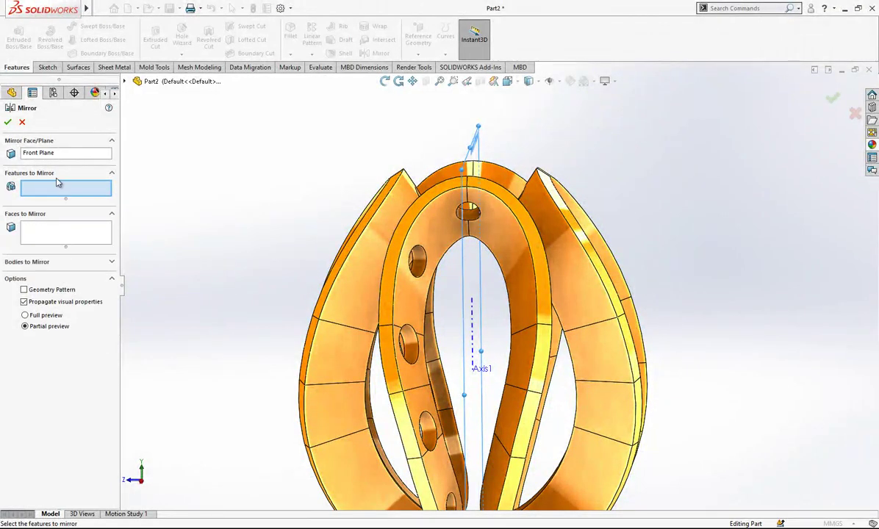
pyautogui.click(419, 260)
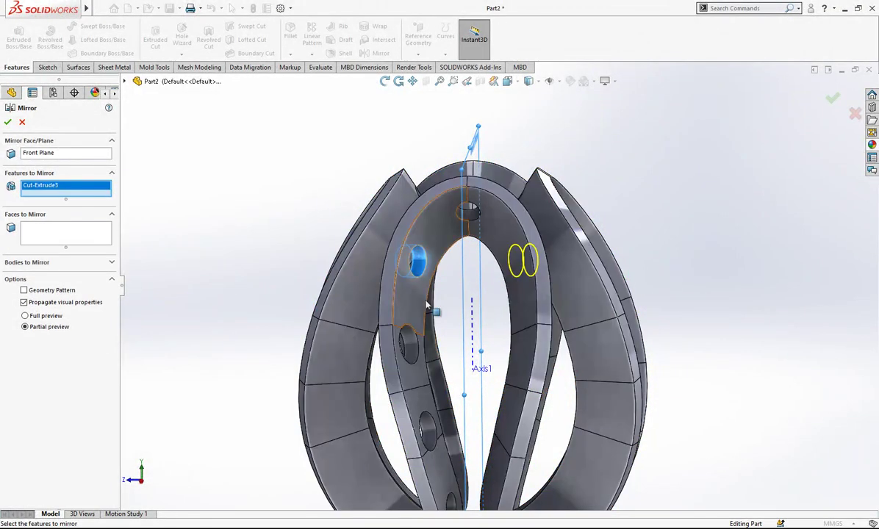
pyautogui.click(417, 348)
pyautogui.click(433, 431)
pyautogui.scroll(1, 445, 446)
pyautogui.scroll(-2, 466, 465)
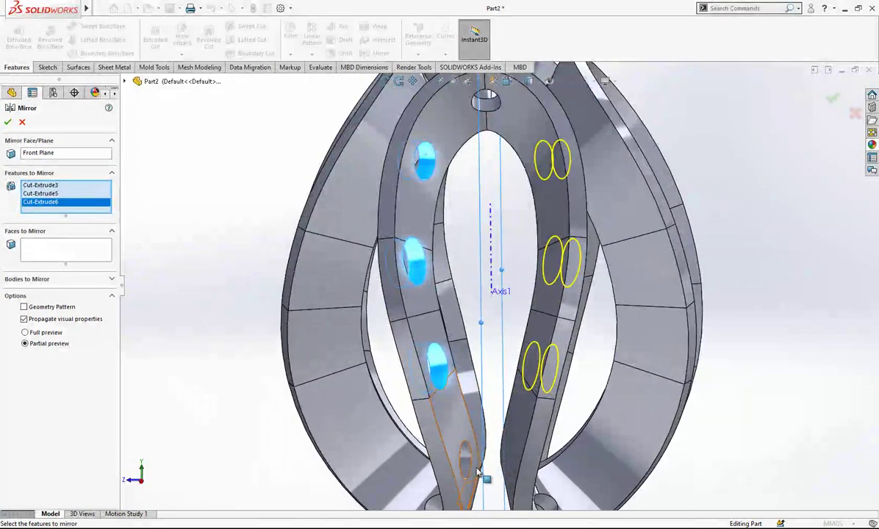
pyautogui.click(471, 466)
pyautogui.scroll(2, 474, 464)
# Set up a circular pattern about the central axis with 4 equally spaced instances over 360°
pyautogui.moveTo(473, 463); pyautogui.dragTo(553, 378, button='middle')
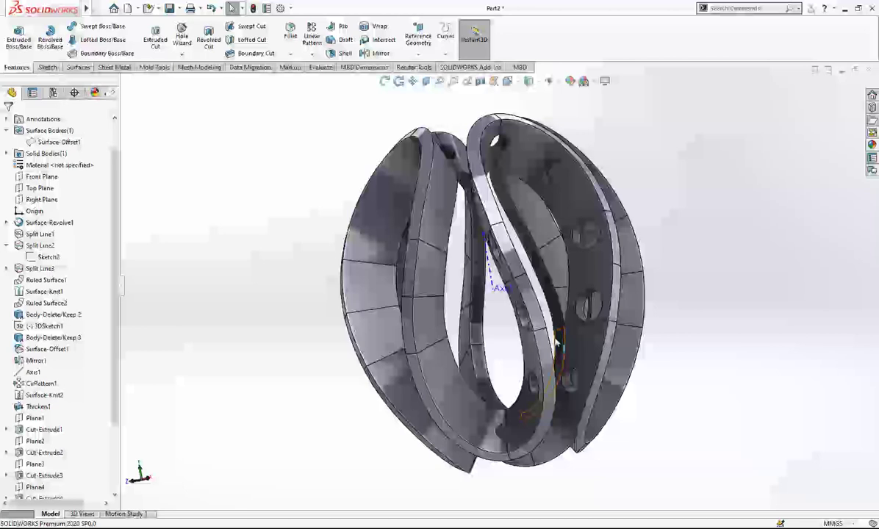
pyautogui.scroll(1, 556, 343)
pyautogui.moveTo(557, 343); pyautogui.dragTo(549, 381, button='middle')
pyautogui.press('Escape')
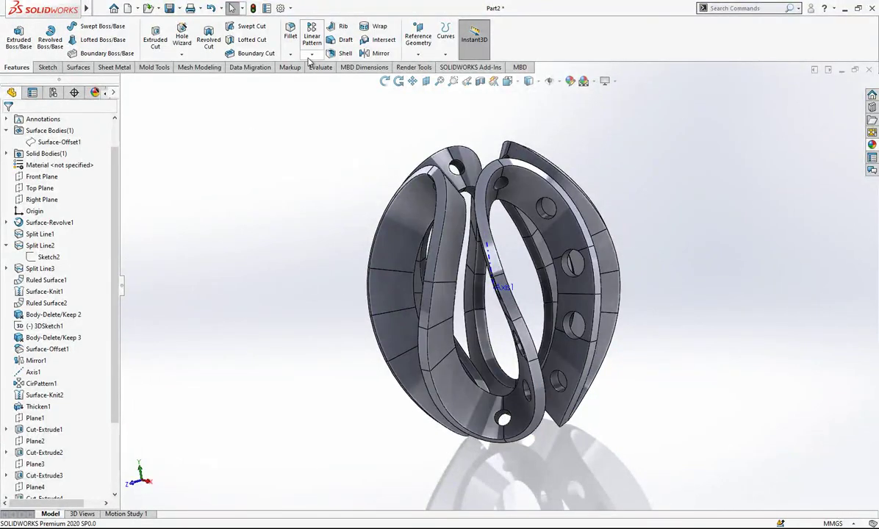
pyautogui.click(312, 54)
pyautogui.click(324, 77)
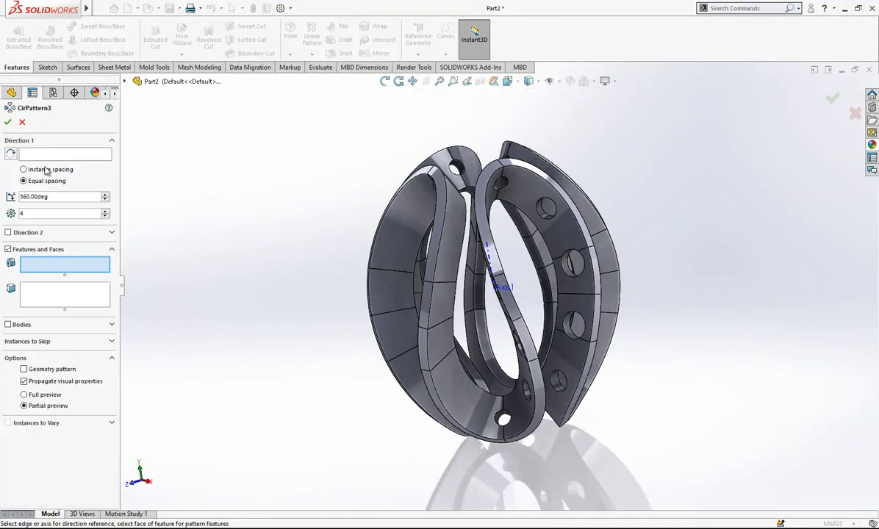
pyautogui.click(44, 154)
pyautogui.click(497, 281)
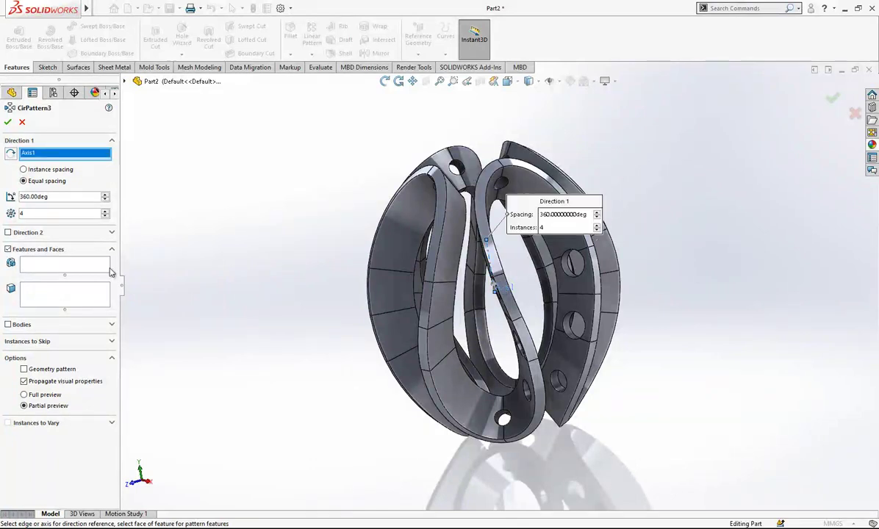
pyautogui.click(53, 268)
# Add the mirrored holes and the four original side hole cuts to the circular pattern and create it
pyautogui.moveTo(356, 268); pyautogui.dragTo(550, 258, button='middle')
pyautogui.scroll(-5, 495, 211)
pyautogui.scroll(-3, 495, 199)
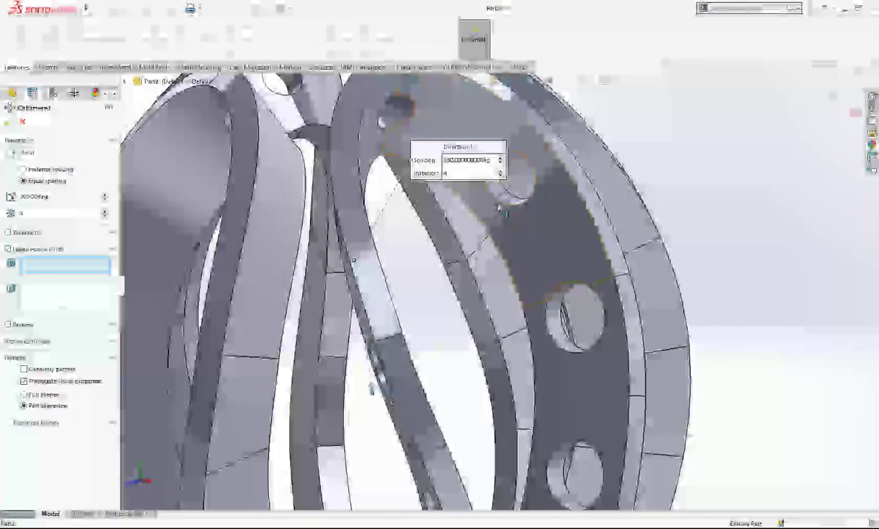
pyautogui.click(513, 193)
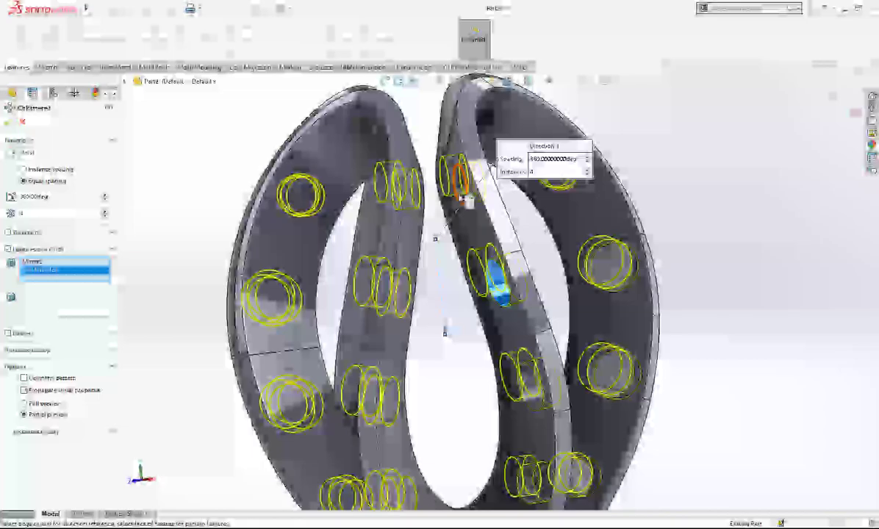
pyautogui.click(466, 196)
pyautogui.scroll(2, 469, 203)
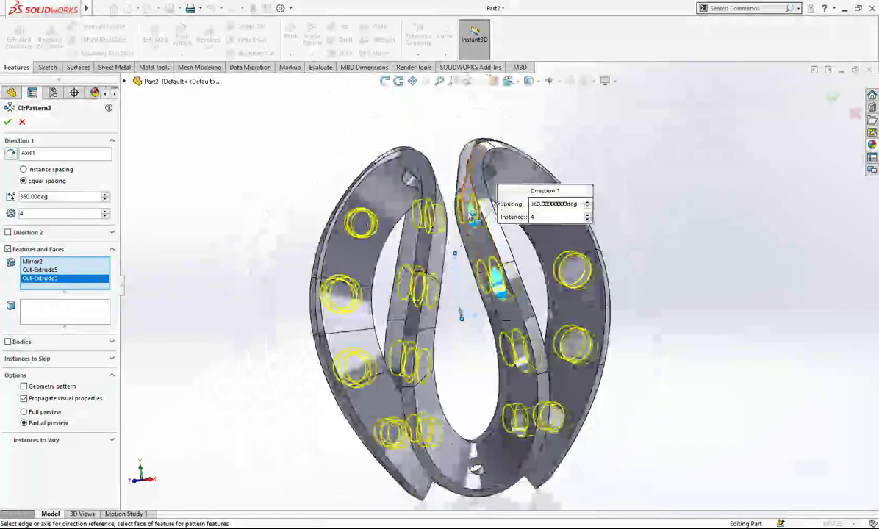
pyautogui.scroll(-2, 519, 409)
pyautogui.click(514, 375)
pyautogui.scroll(-2, 515, 375)
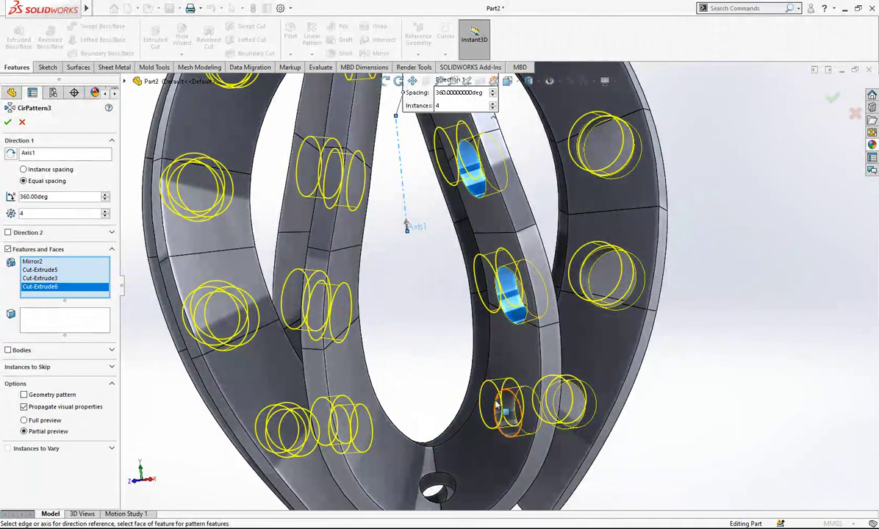
pyautogui.click(504, 425)
pyautogui.scroll(3, 505, 419)
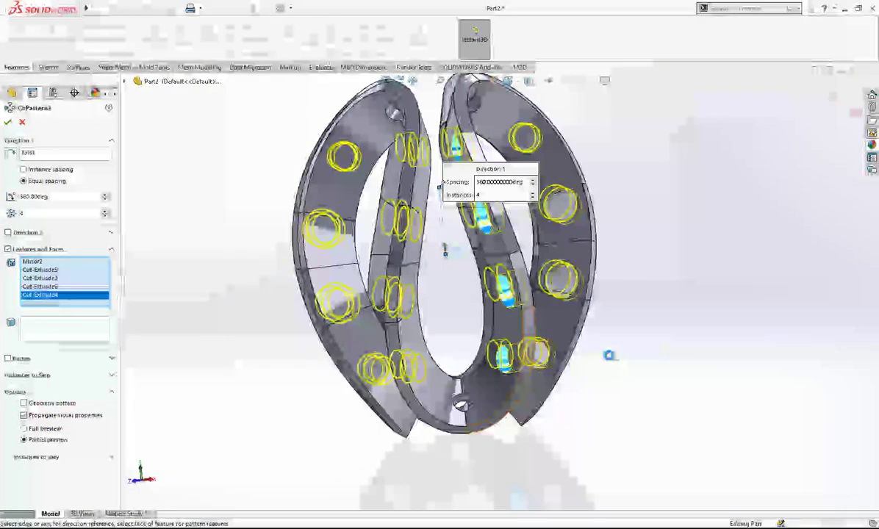
pyautogui.rightClick(615, 358)
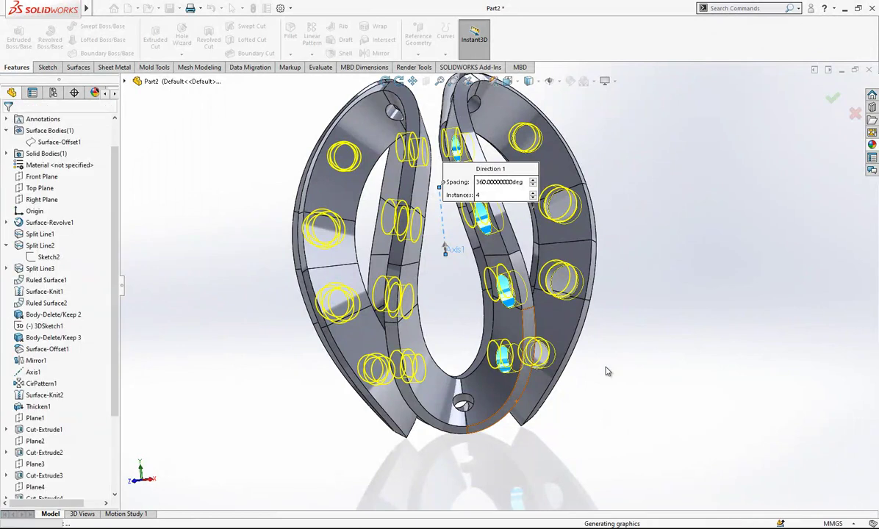
# Hide the central axis of the patterned ring
pyautogui.moveTo(604, 382); pyautogui.dragTo(680, 395, button='middle')
pyautogui.scroll(2, 540, 372)
pyautogui.scroll(-3, 523, 223)
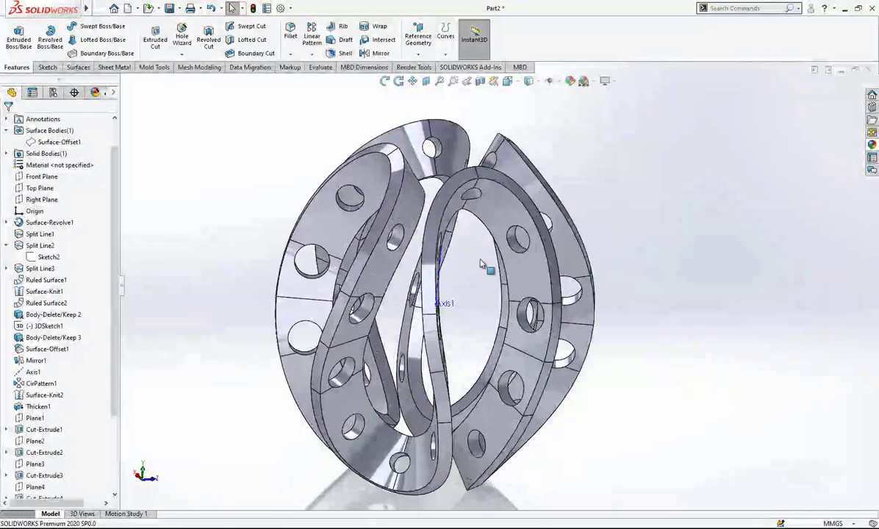
pyautogui.moveTo(484, 267); pyautogui.dragTo(441, 279, button='middle')
pyautogui.click(434, 275)
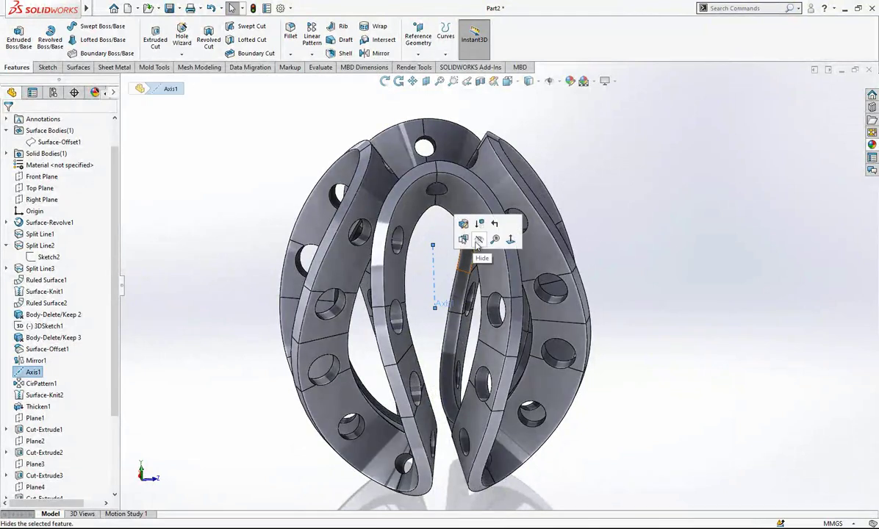
pyautogui.click(223, 170)
# Fillet the inner and outer tangent edge chains along the wavy rim of the ring with a 0.95 mm symmetric radius
pyautogui.click(291, 32)
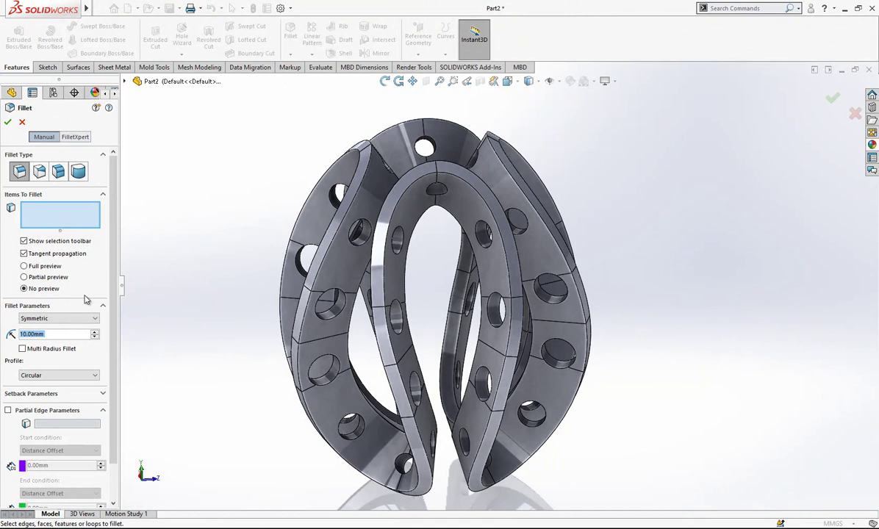
pyautogui.write('0.95')
pyautogui.rightClick(405, 195)
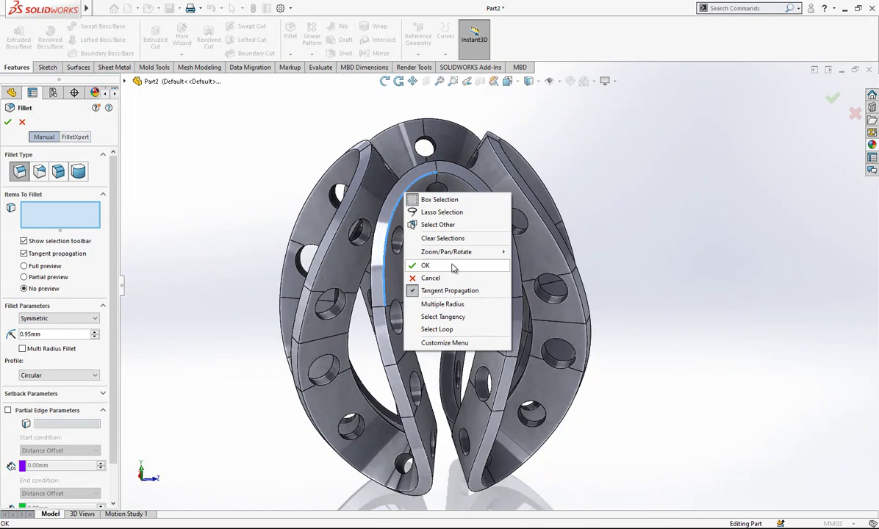
pyautogui.click(462, 321)
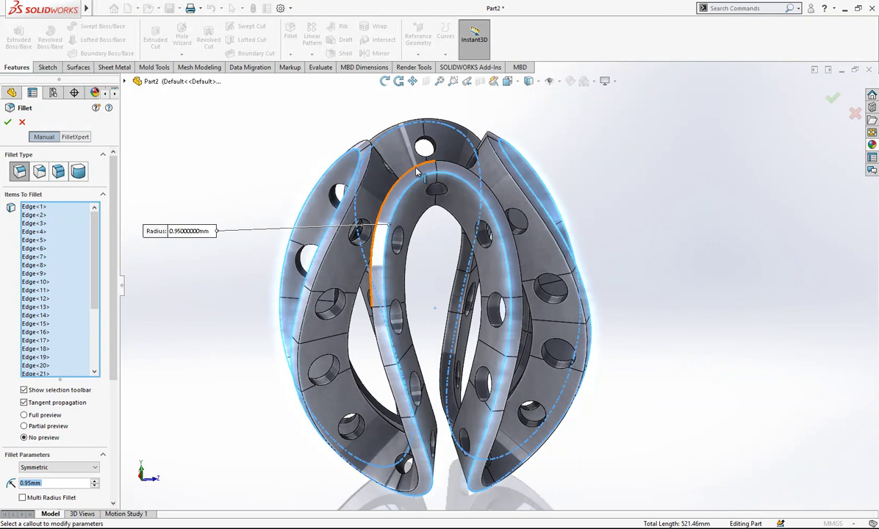
pyautogui.rightClick(417, 168)
pyautogui.click(478, 292)
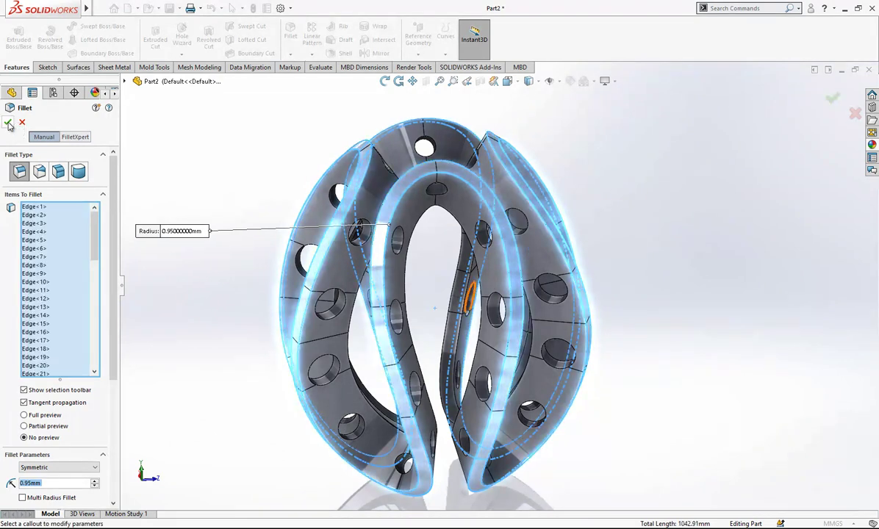
pyautogui.click(8, 123)
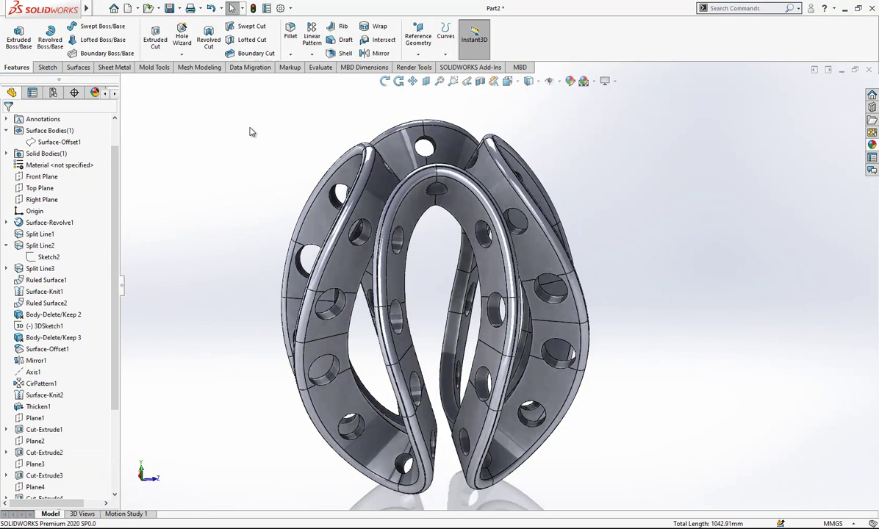
pyautogui.moveTo(362, 202); pyautogui.dragTo(610, 325, button='middle')
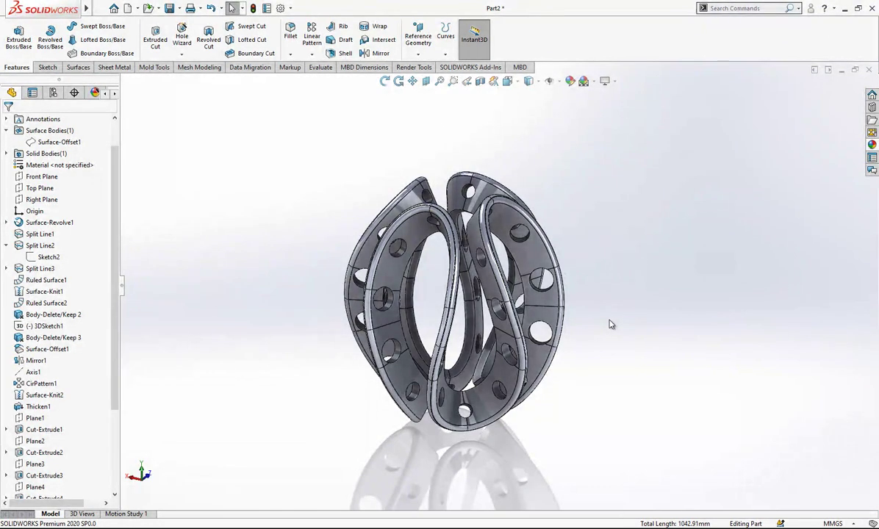
pyautogui.scroll(-1, 487, 234)
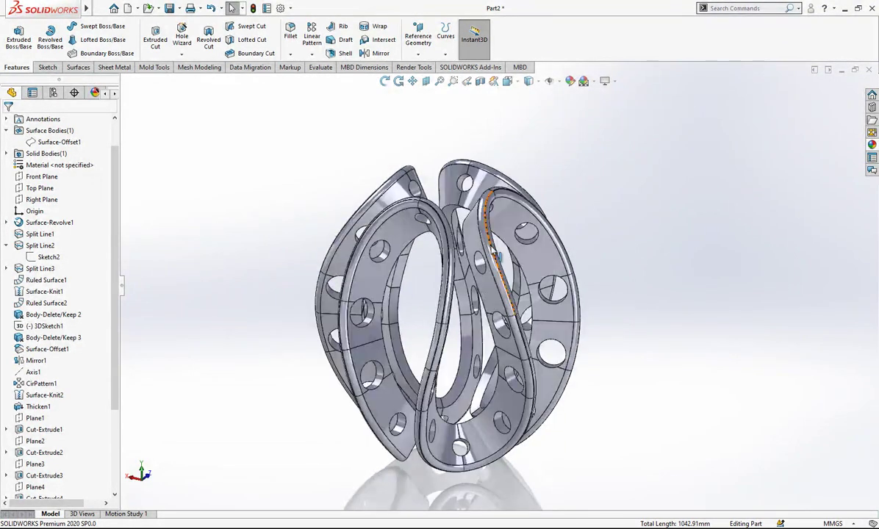